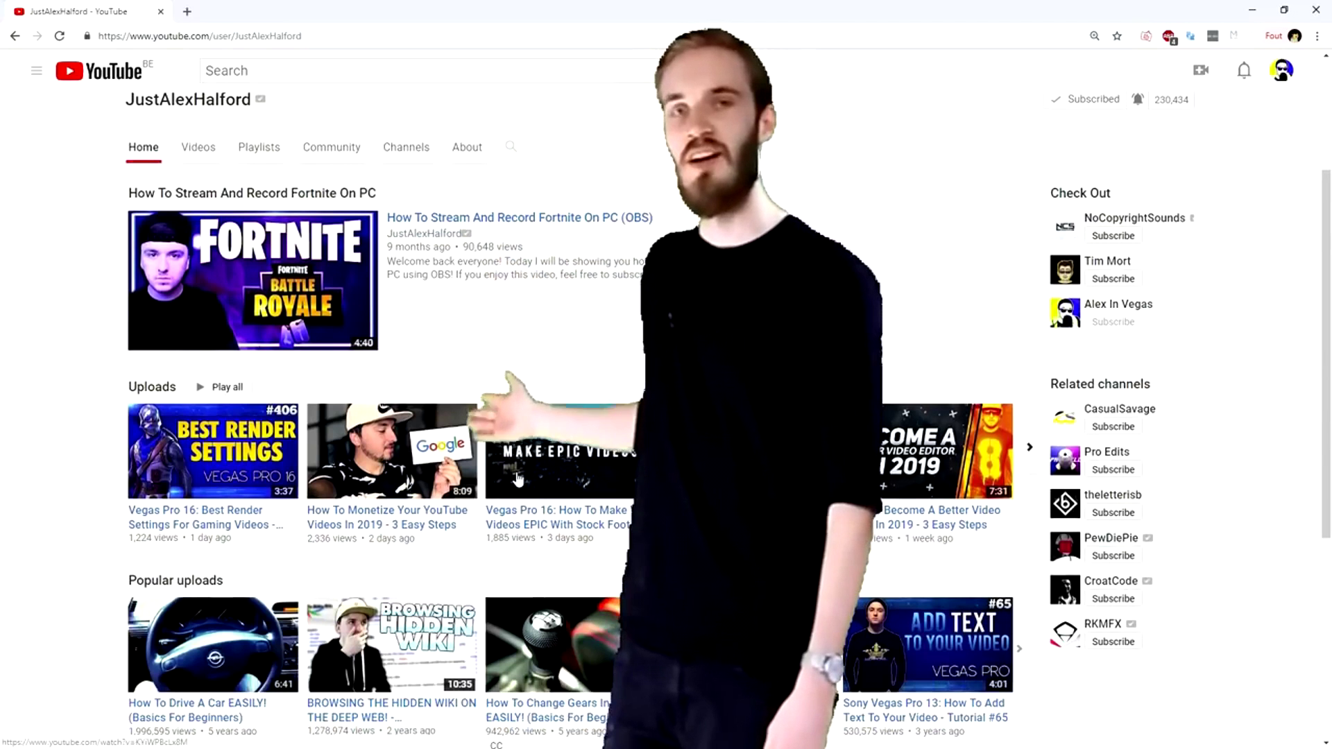
Step: Zoom the timeline and play through the hipster-man clip to preview it
{"action": "scroll", "coordinate": [518, 474], "scroll_direction": "down", "scroll_amount": 1}
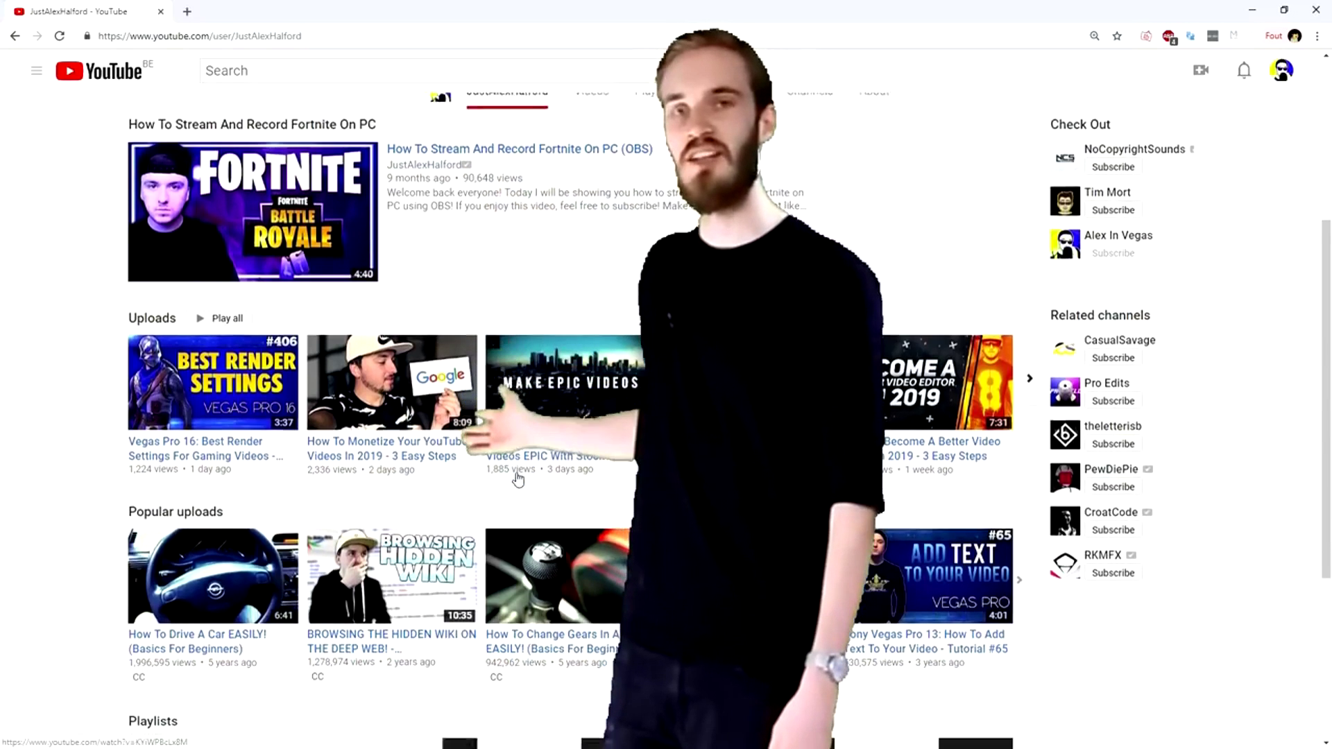
{"action": "scroll", "coordinate": [518, 474], "scroll_direction": "up", "scroll_amount": 4}
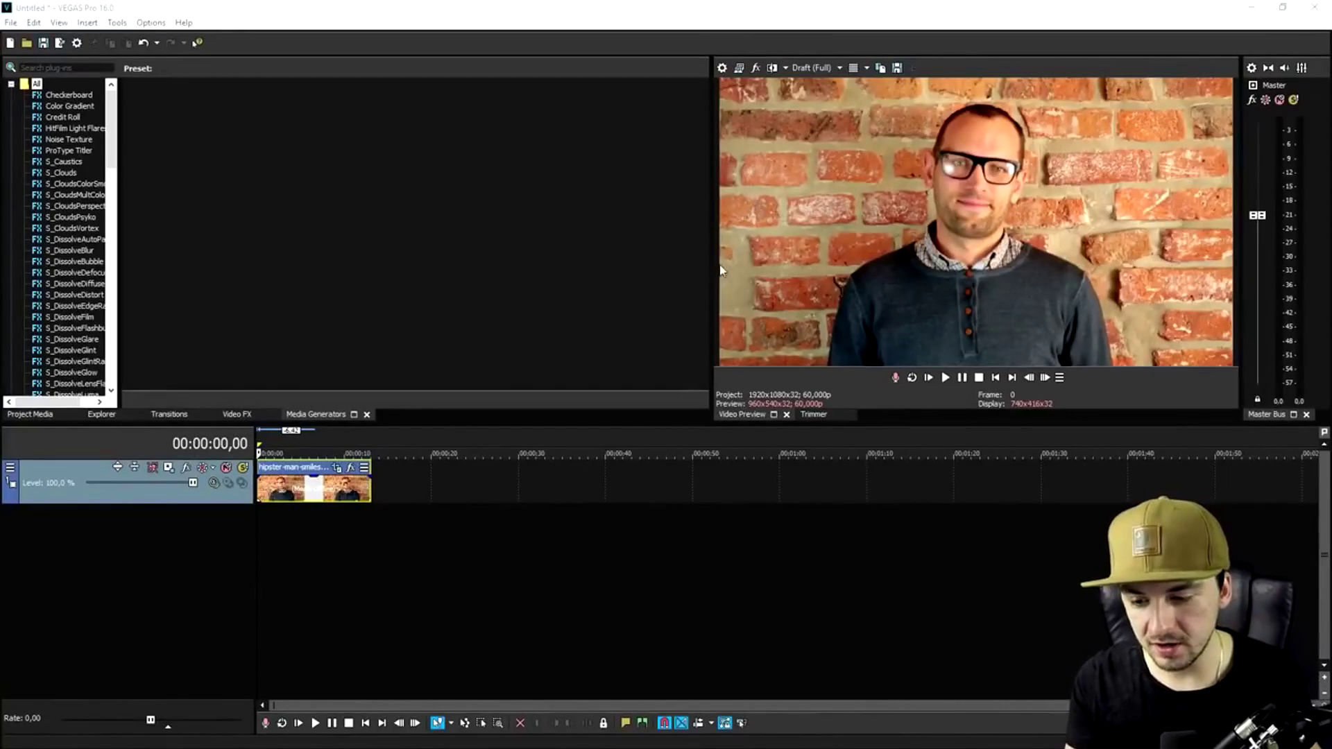
{"action": "scroll", "coordinate": [541, 513], "scroll_direction": "up", "scroll_amount": 4}
{"action": "scroll", "coordinate": [502, 521], "scroll_direction": "down", "scroll_amount": 1}
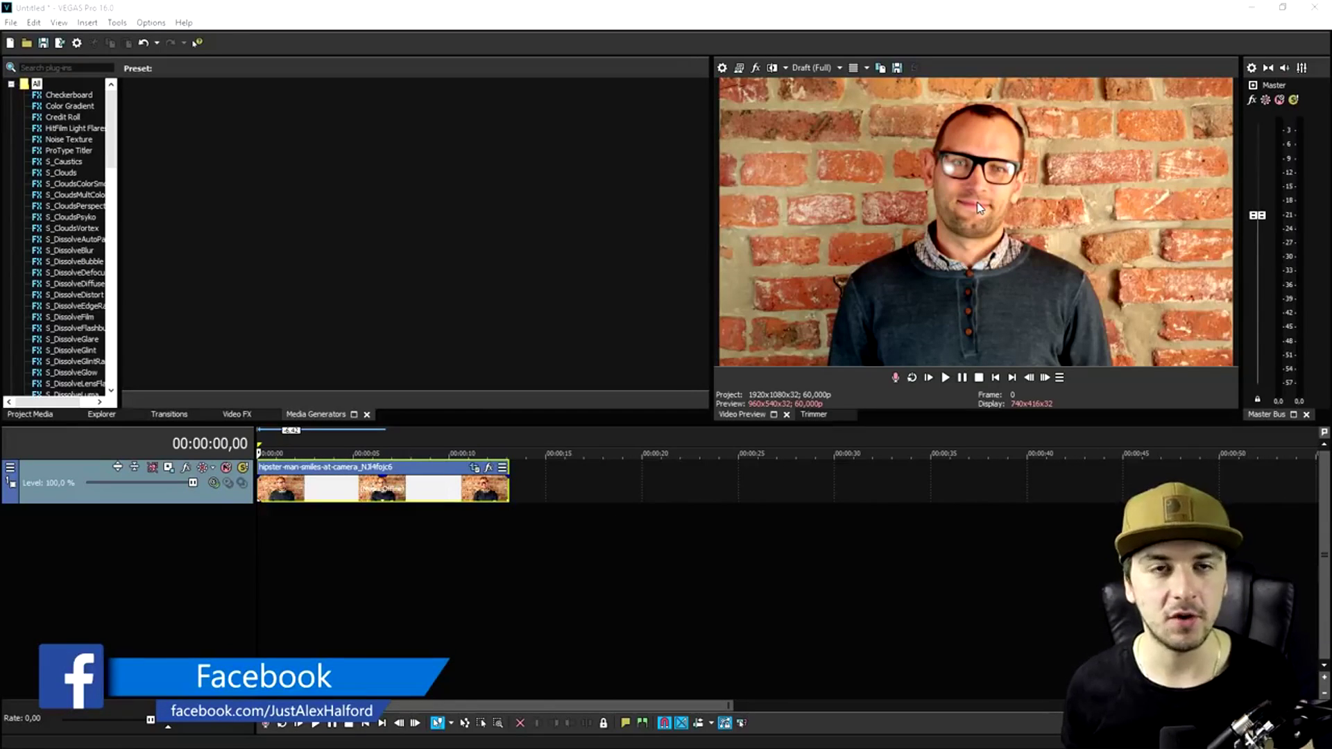
{"action": "scroll", "coordinate": [630, 508], "scroll_direction": "up", "scroll_amount": 3}
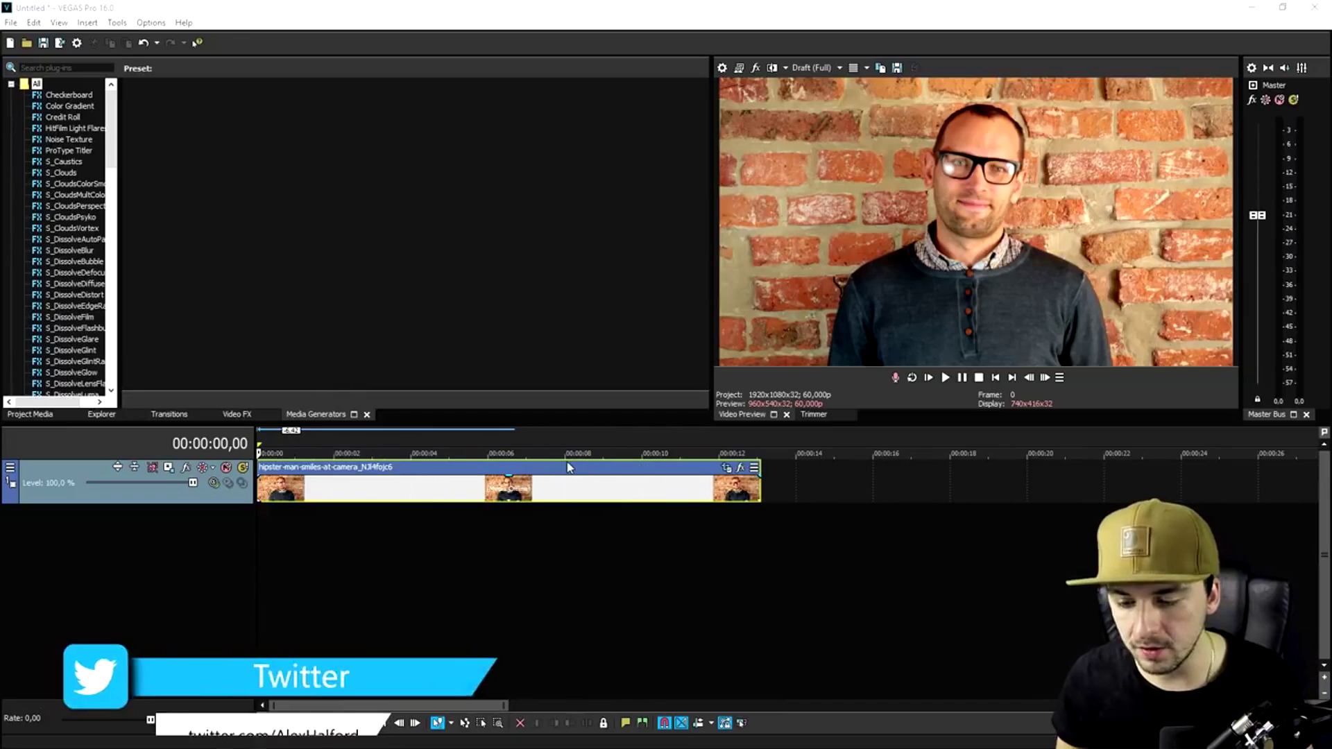
{"action": "key", "text": "space"}
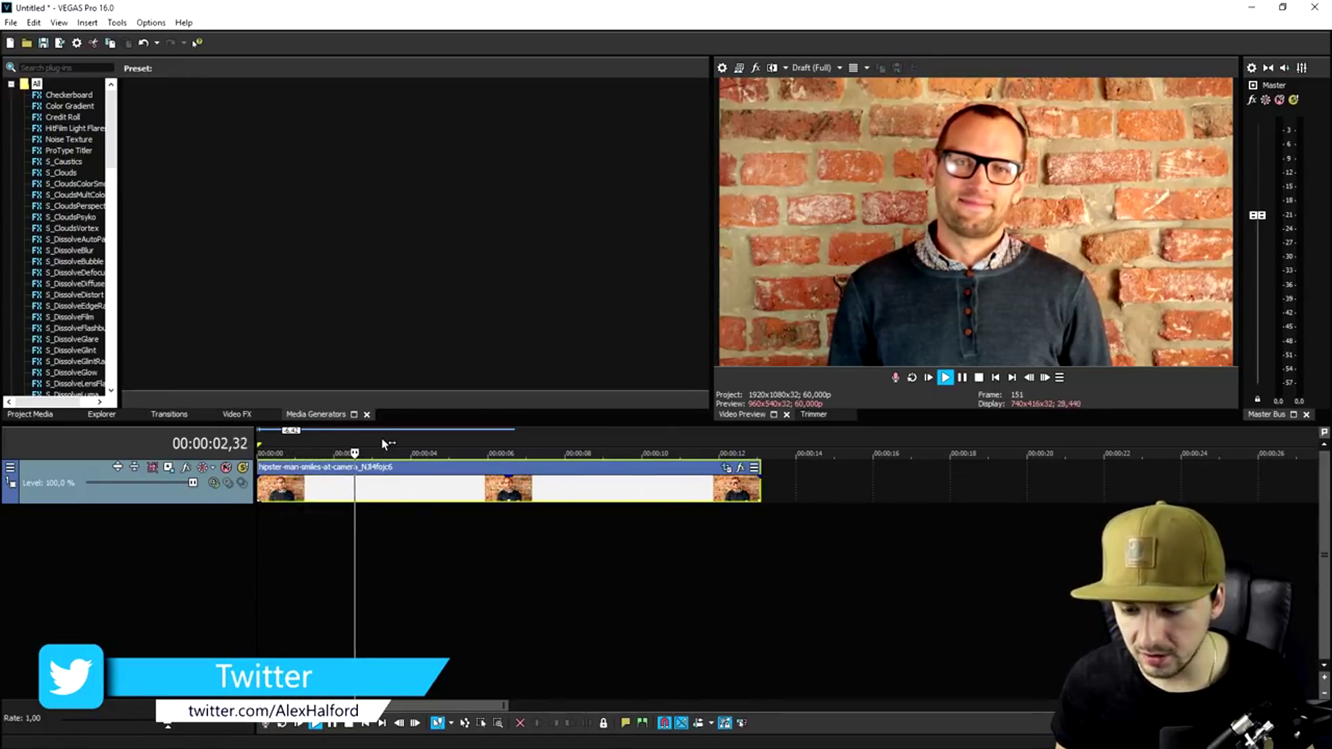
{"action": "left_click", "coordinate": [677, 438]}
{"action": "left_click", "coordinate": [763, 476]}
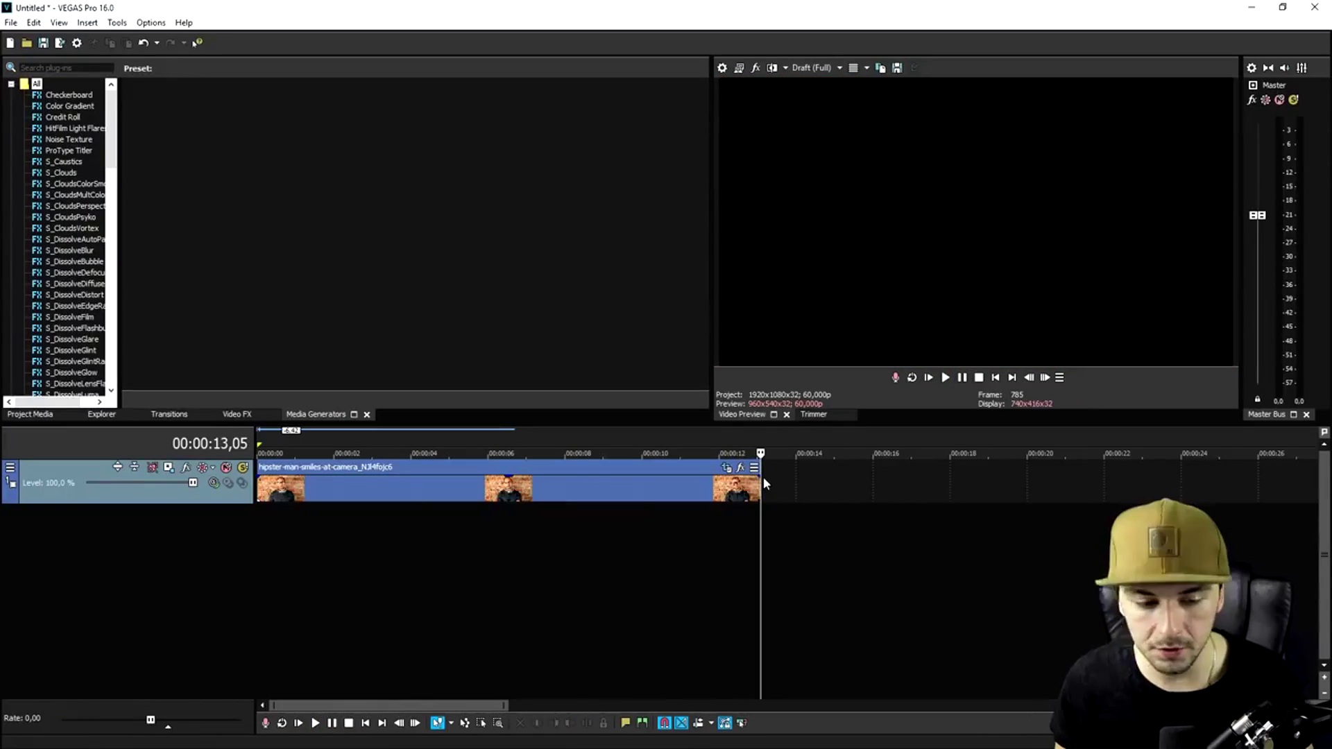
{"action": "key", "text": "space"}
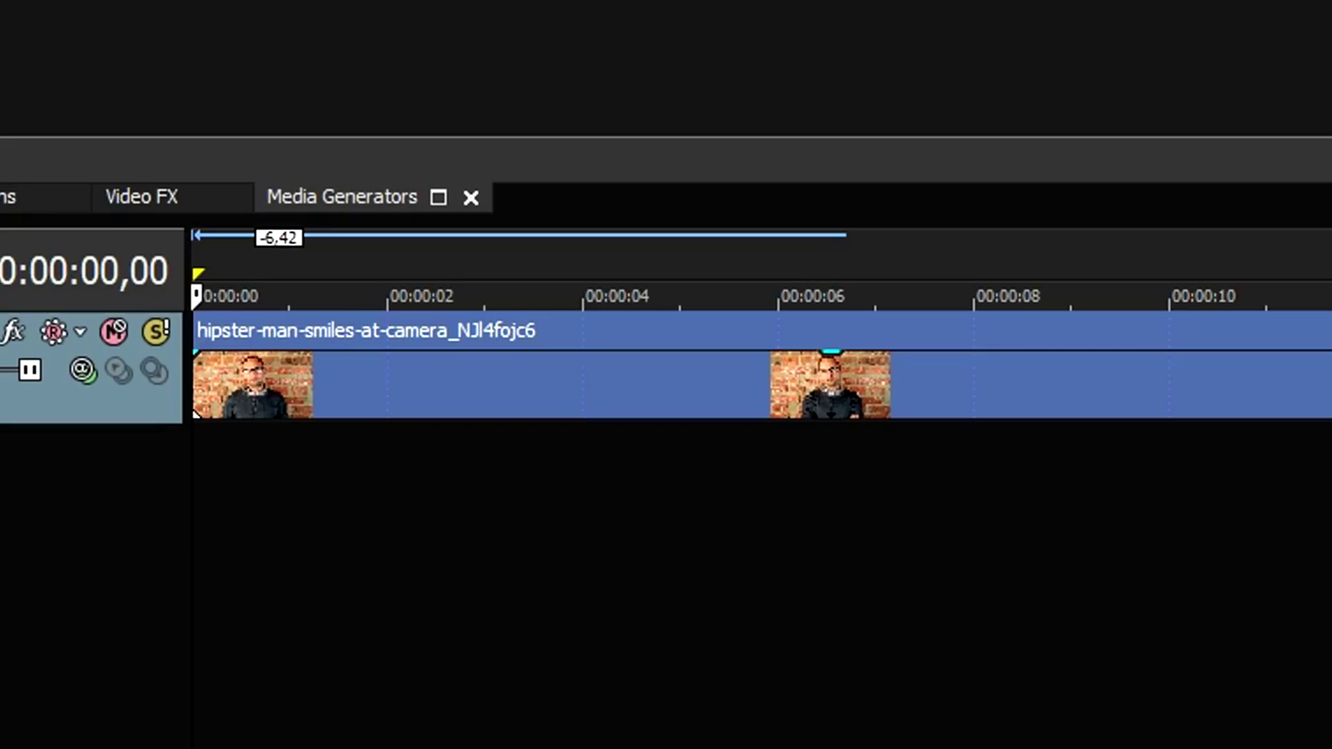
Step: Trim the clip's end back to about three seconds and play the shortened clip
{"action": "left_click_drag", "start_coordinate": [1326, 380], "coordinate": [420, 368]}
{"action": "scroll", "coordinate": [564, 381], "scroll_direction": "up", "scroll_amount": 5}
{"action": "key", "text": "space"}
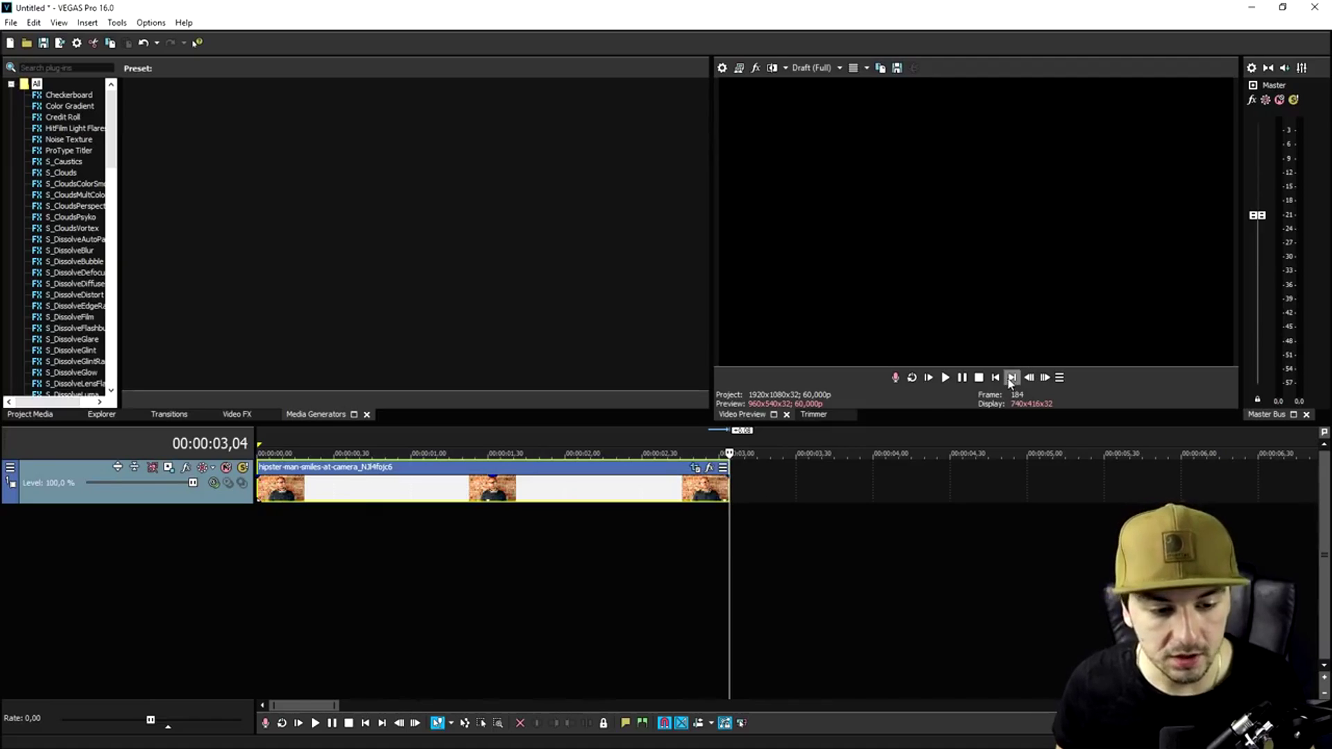
Step: Open the hipster-man clip's Event Pan/Crop with Mask ticked and the Anchor Creation tool selected
{"action": "left_click", "coordinate": [995, 377]}
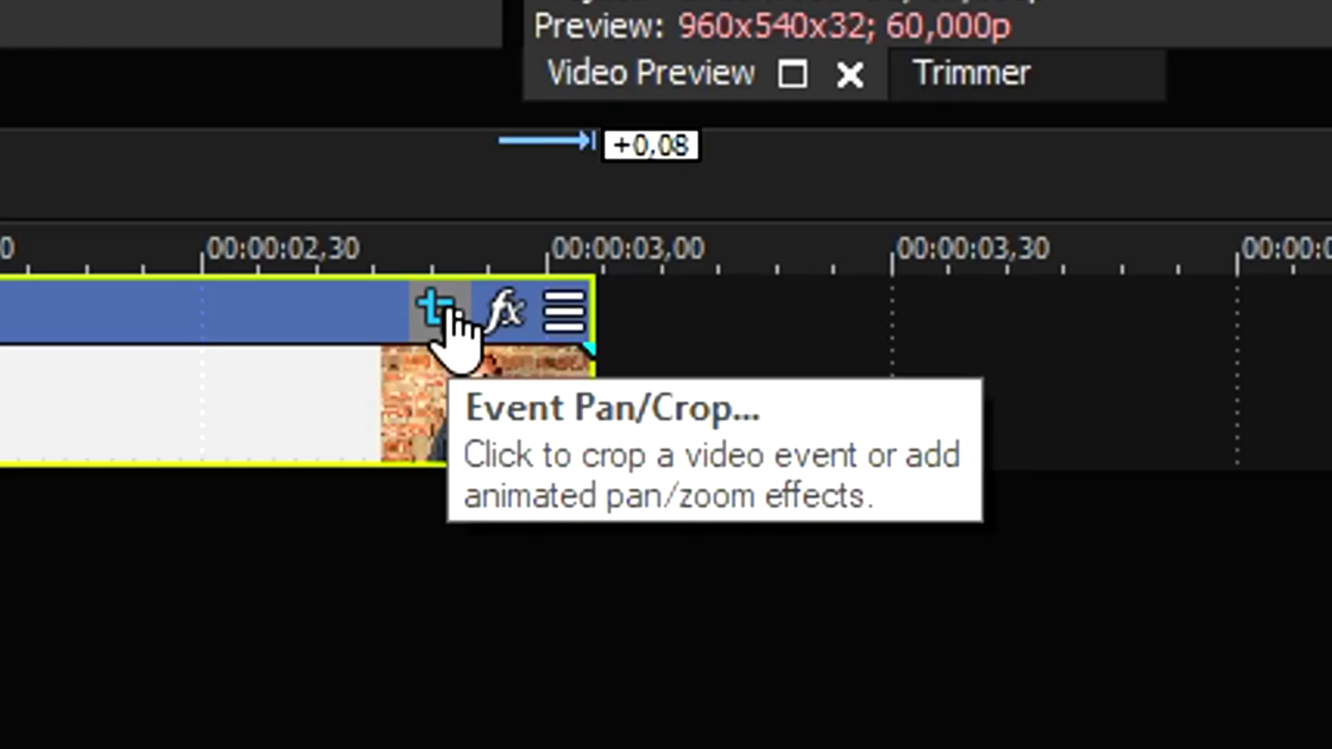
{"action": "left_click", "coordinate": [441, 312]}
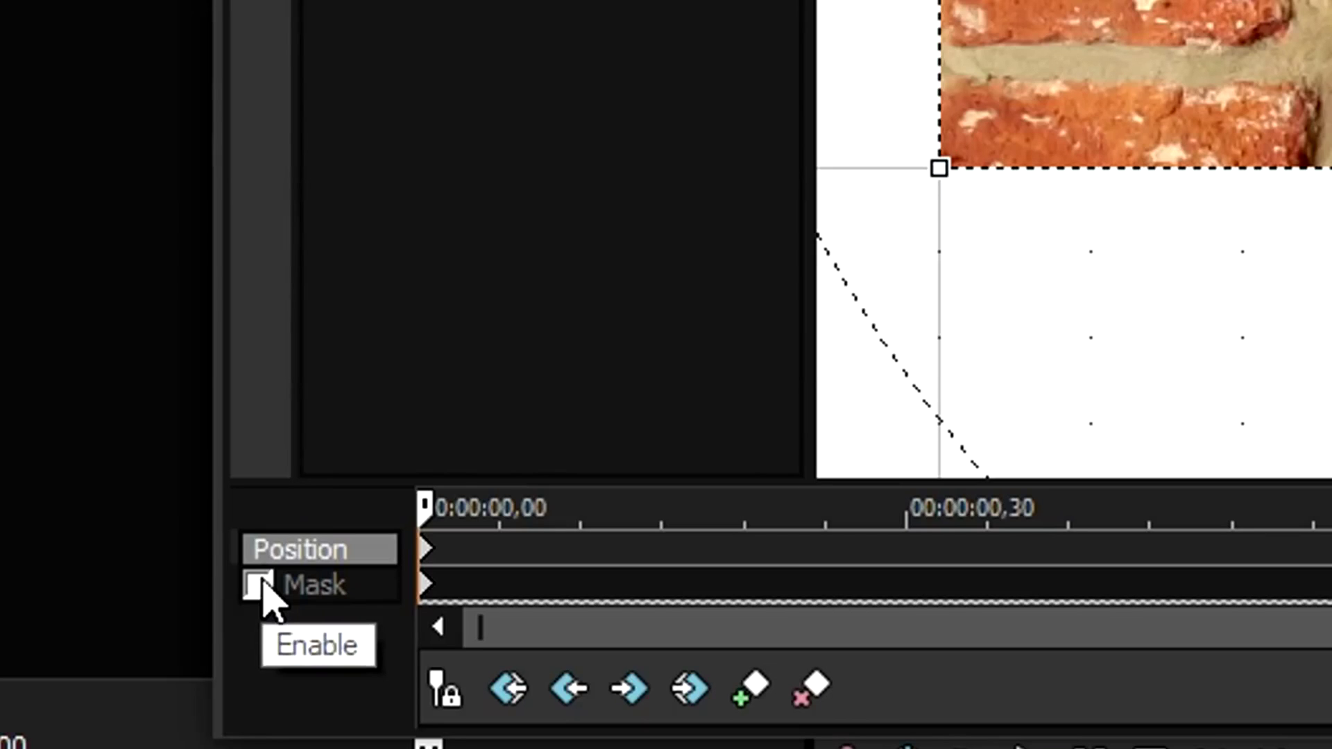
{"action": "left_click", "coordinate": [261, 587]}
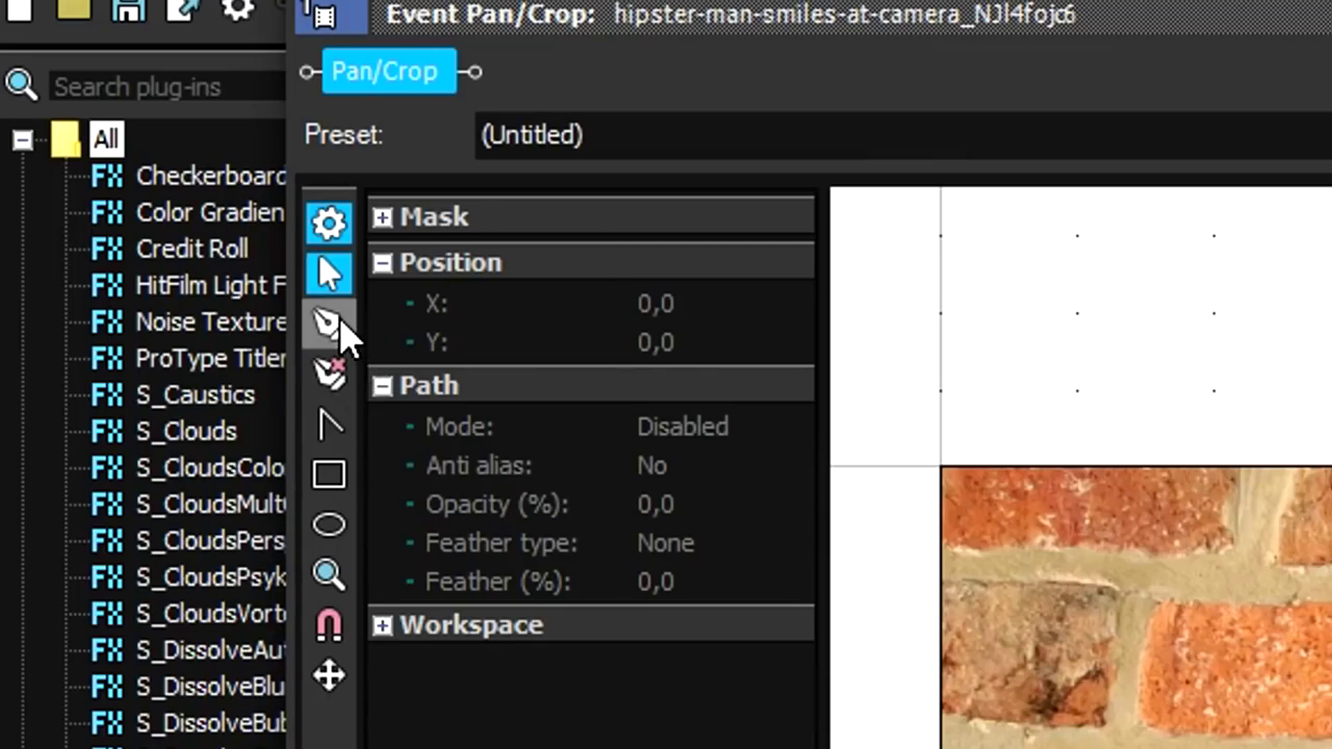
{"action": "left_click", "coordinate": [341, 323]}
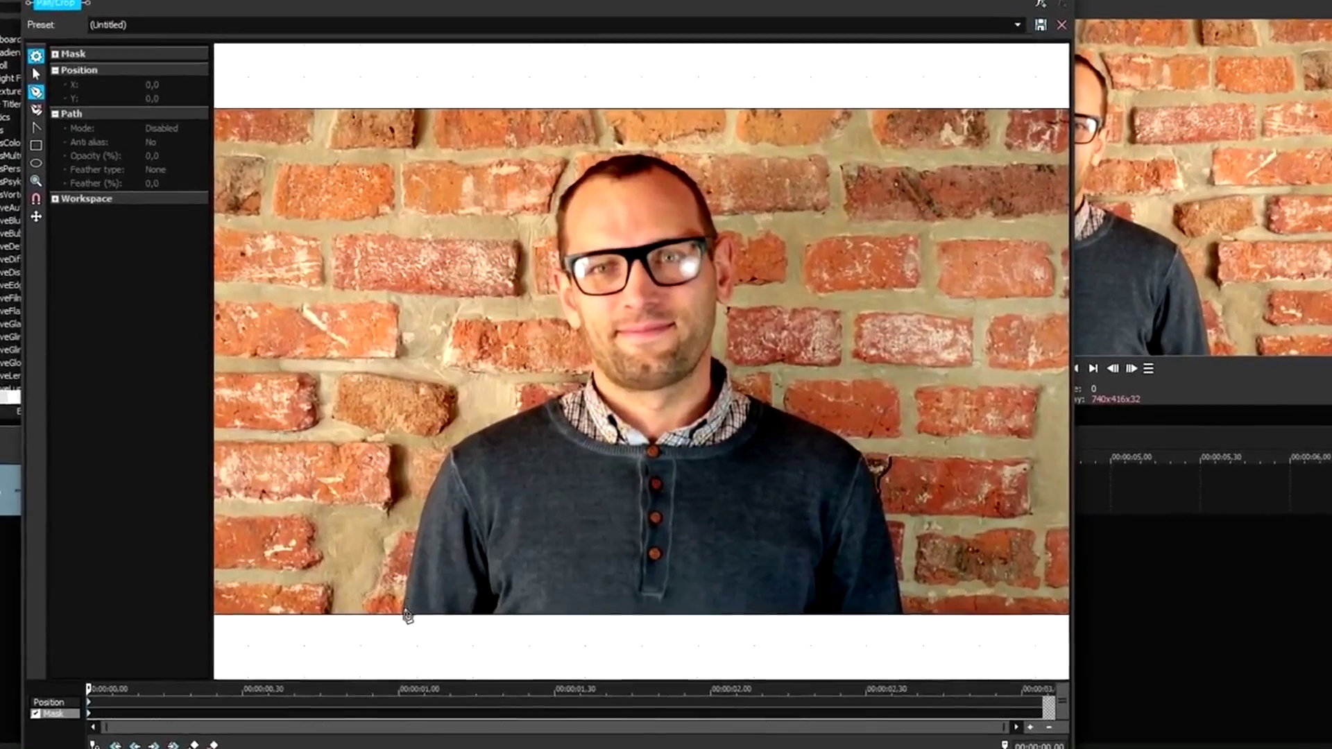
Step: Place mask points from the man's left sleeve up the shoulder, collar, neck and jaw to the top of his head
{"action": "left_click", "coordinate": [437, 557]}
{"action": "left_click", "coordinate": [445, 510]}
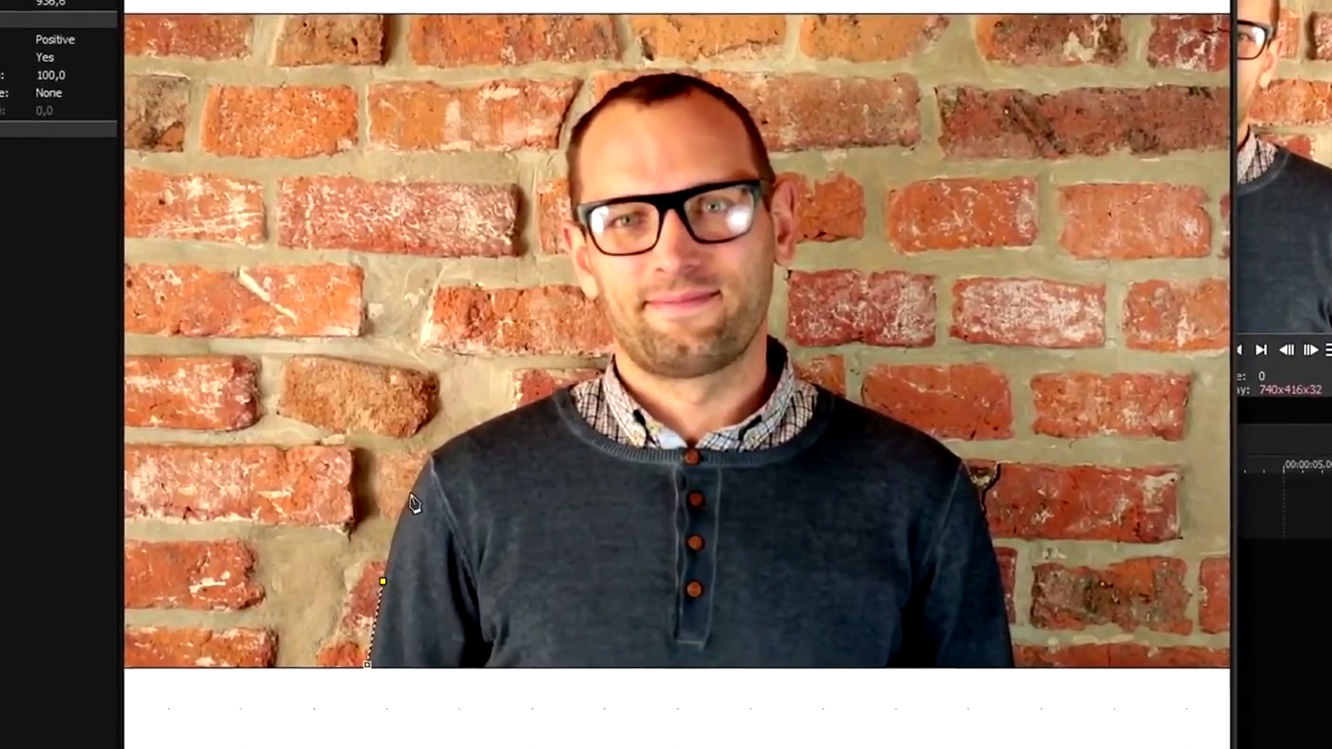
{"action": "left_click", "coordinate": [411, 490]}
{"action": "left_click", "coordinate": [428, 452]}
{"action": "left_click", "coordinate": [494, 416]}
{"action": "left_click", "coordinate": [556, 389]}
{"action": "left_click", "coordinate": [580, 378]}
{"action": "left_click", "coordinate": [597, 377]}
{"action": "left_click", "coordinate": [610, 358]}
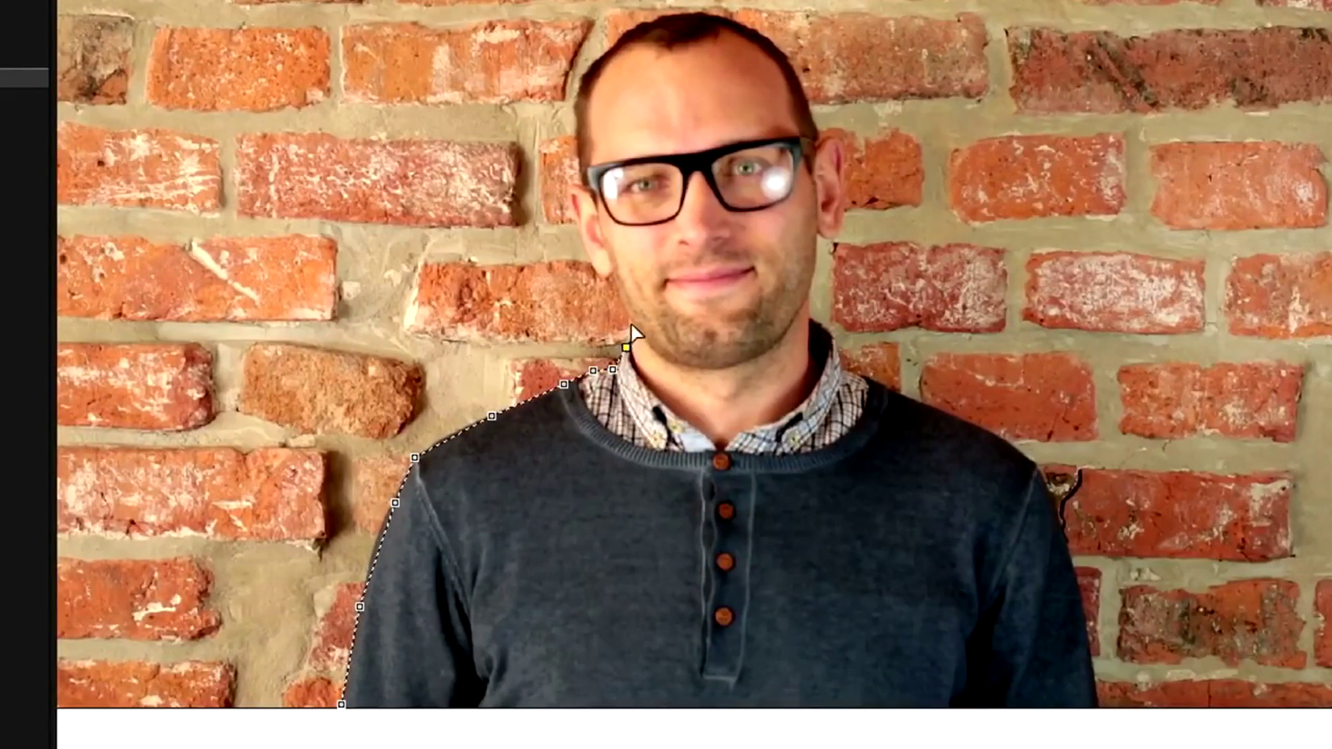
{"action": "left_click", "coordinate": [630, 324]}
{"action": "left_click", "coordinate": [620, 292]}
{"action": "left_click", "coordinate": [611, 277]}
{"action": "left_click", "coordinate": [581, 169]}
{"action": "left_click", "coordinate": [601, 59]}
{"action": "left_click", "coordinate": [618, 46]}
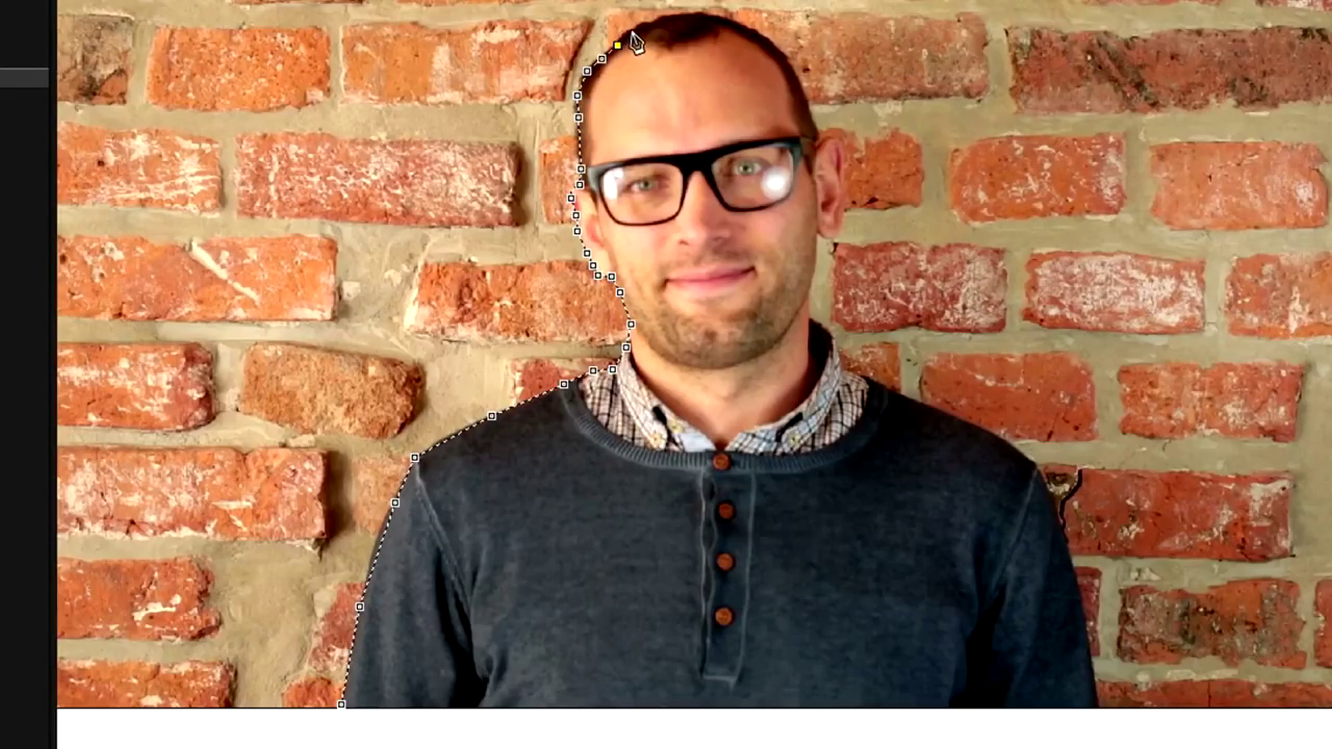
Step: Trace the mask down his head's right side, neck and shoulder, then close it at the bottom left
{"action": "left_click_drag", "start_coordinate": [692, 28], "coordinate": [829, 141]}
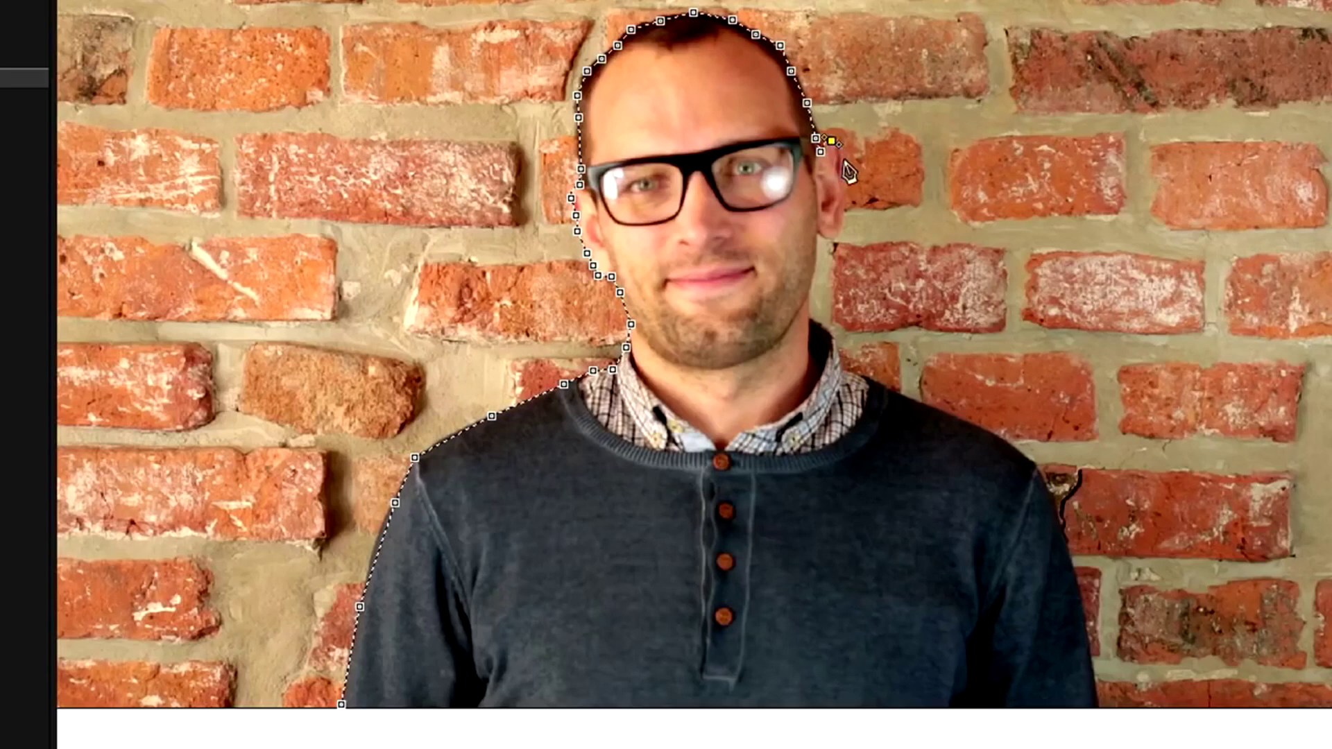
{"action": "left_click", "coordinate": [818, 228]}
{"action": "left_click", "coordinate": [817, 258]}
{"action": "left_click", "coordinate": [812, 283]}
{"action": "left_click", "coordinate": [809, 306]}
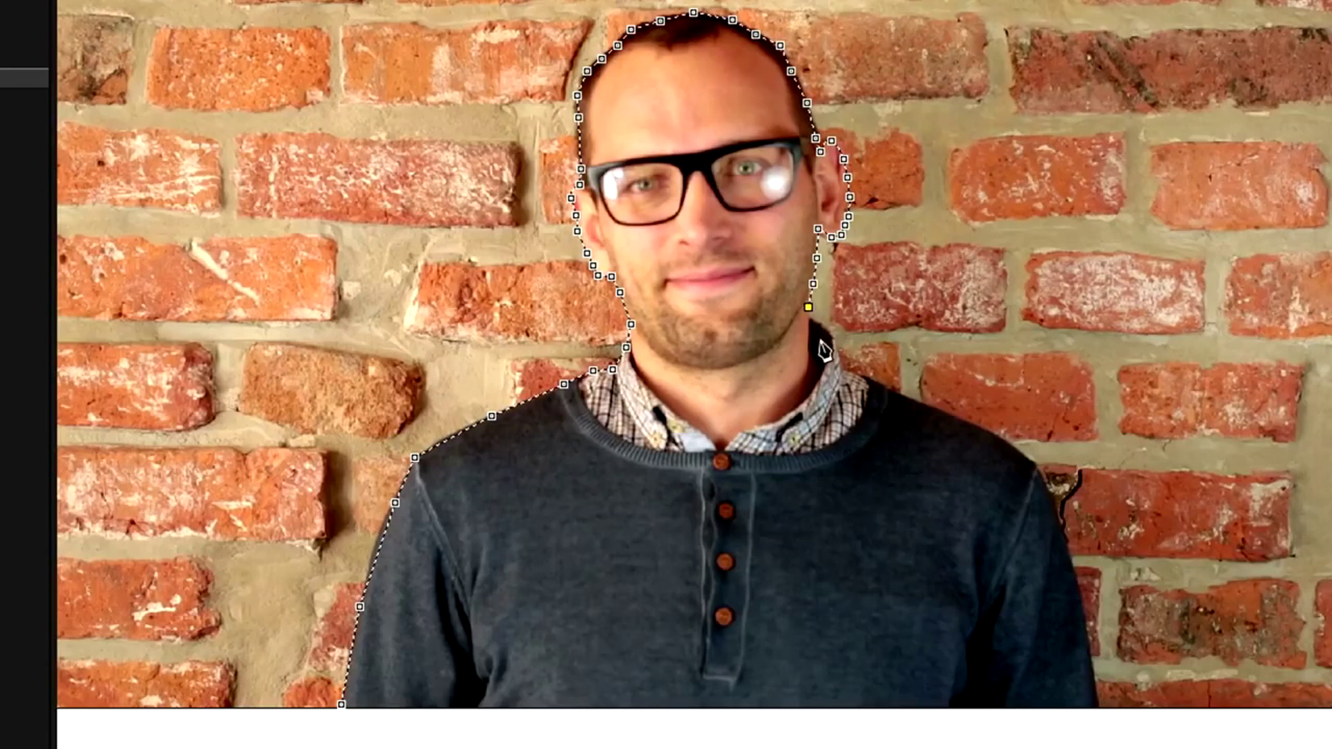
{"action": "left_click", "coordinate": [821, 323]}
{"action": "left_click", "coordinate": [832, 340]}
{"action": "left_click", "coordinate": [838, 360]}
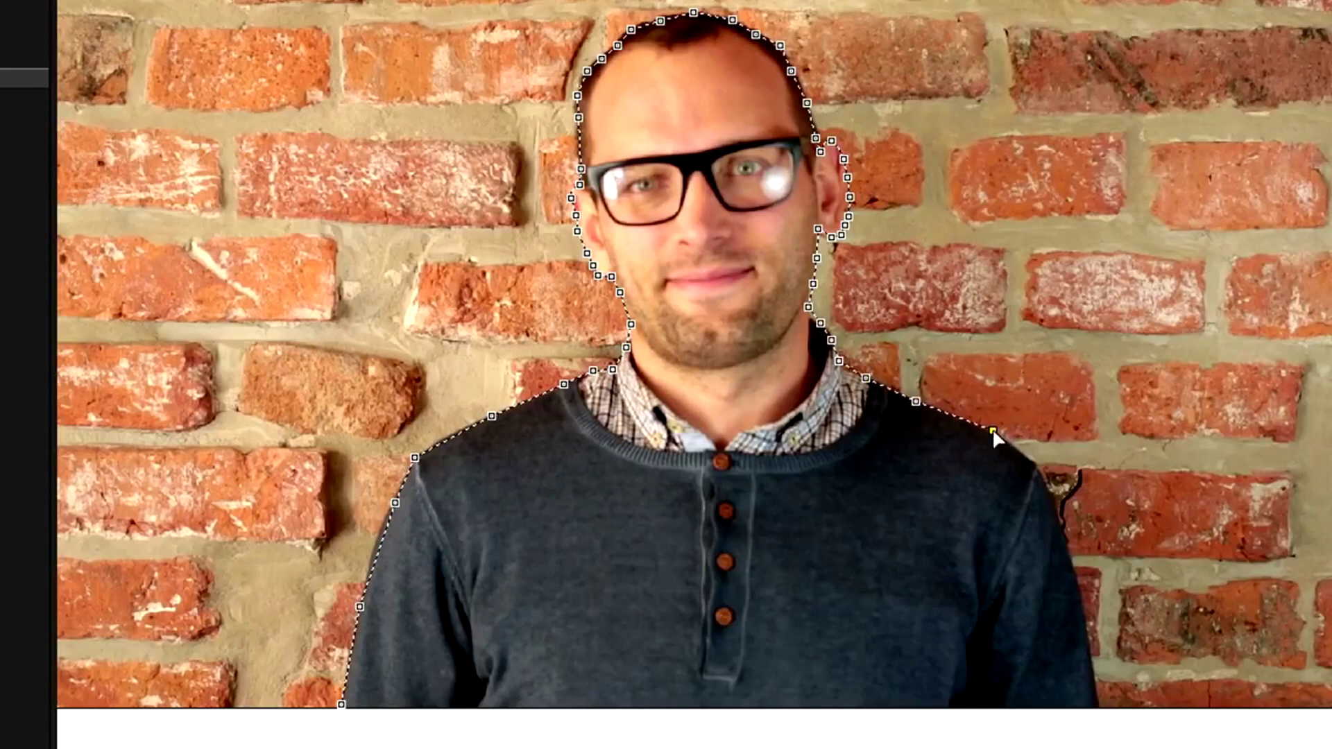
{"action": "left_click", "coordinate": [1056, 517]}
{"action": "left_click", "coordinate": [1075, 590]}
{"action": "left_click", "coordinate": [1089, 668]}
{"action": "left_click", "coordinate": [1097, 714]}
{"action": "left_click", "coordinate": [336, 731]}
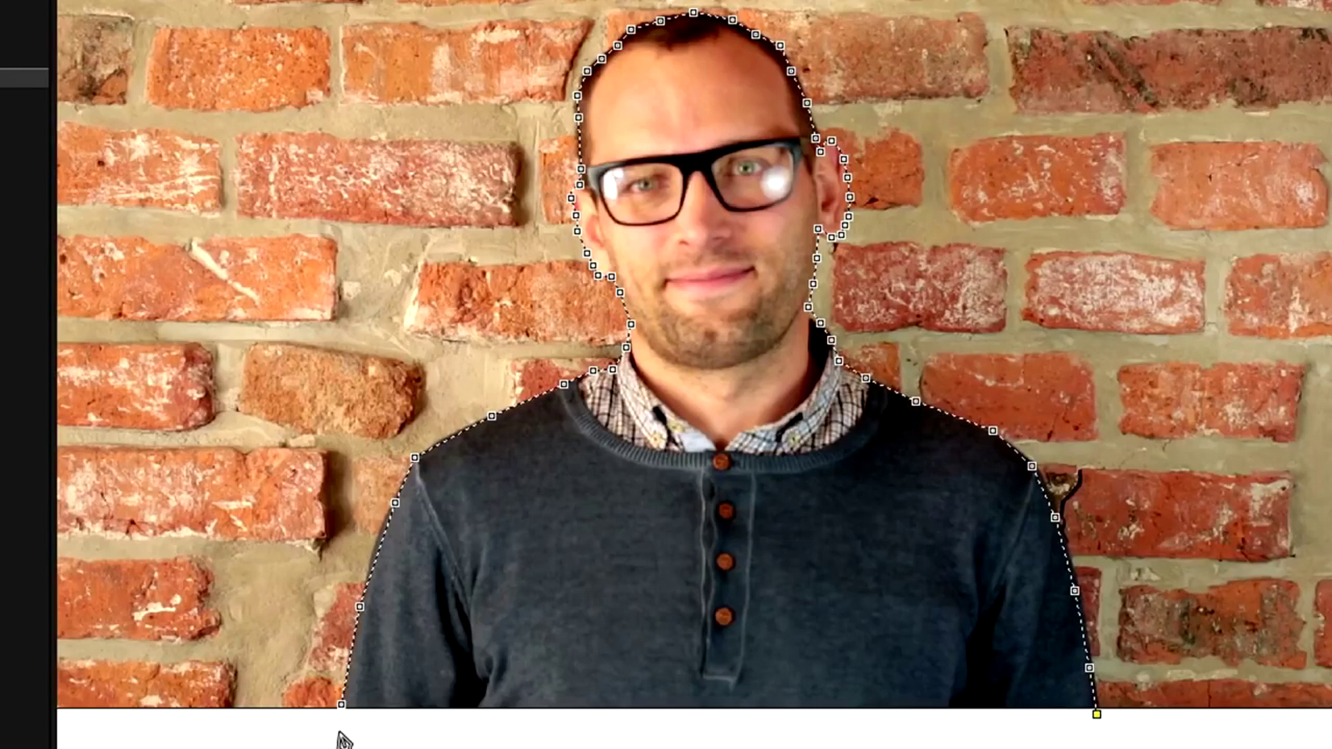
{"action": "left_click", "coordinate": [341, 705]}
{"action": "left_click_drag", "start_coordinate": [604, 41], "coordinate": [571, 27]}
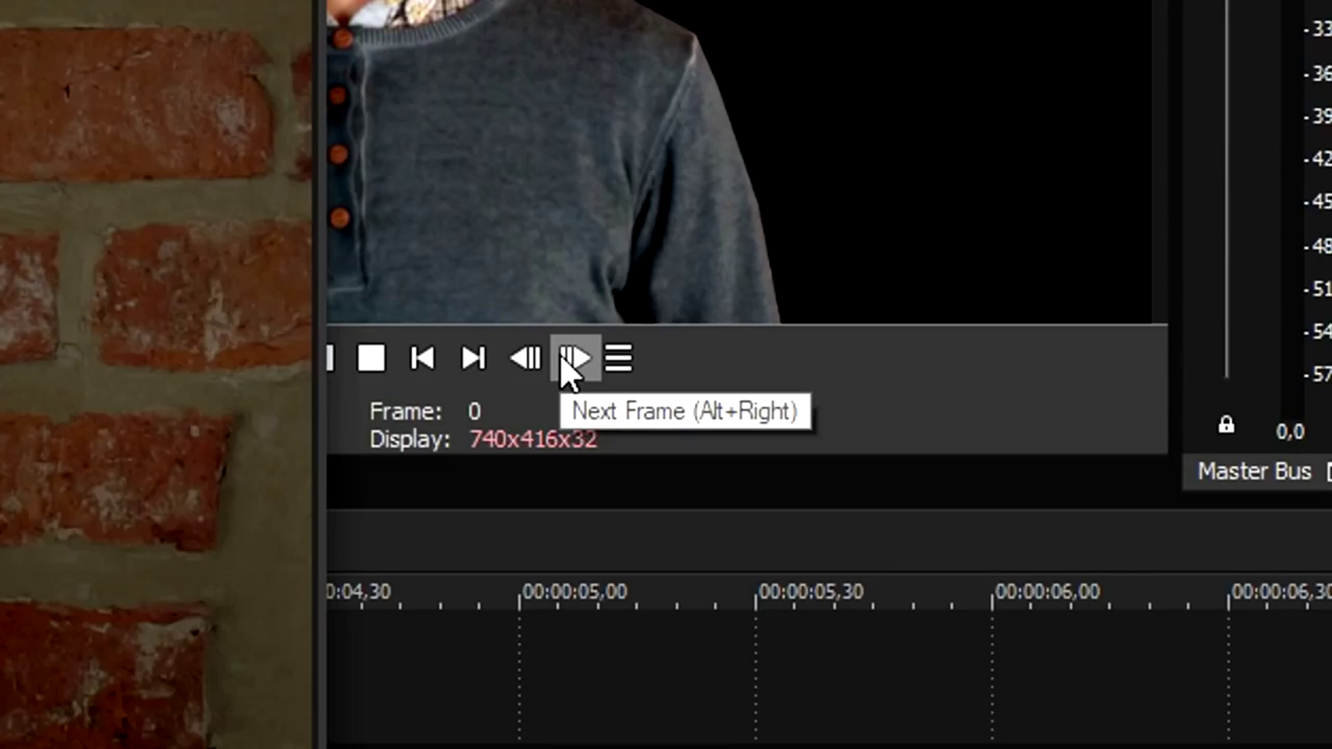
{"action": "left_click", "coordinate": [563, 361]}
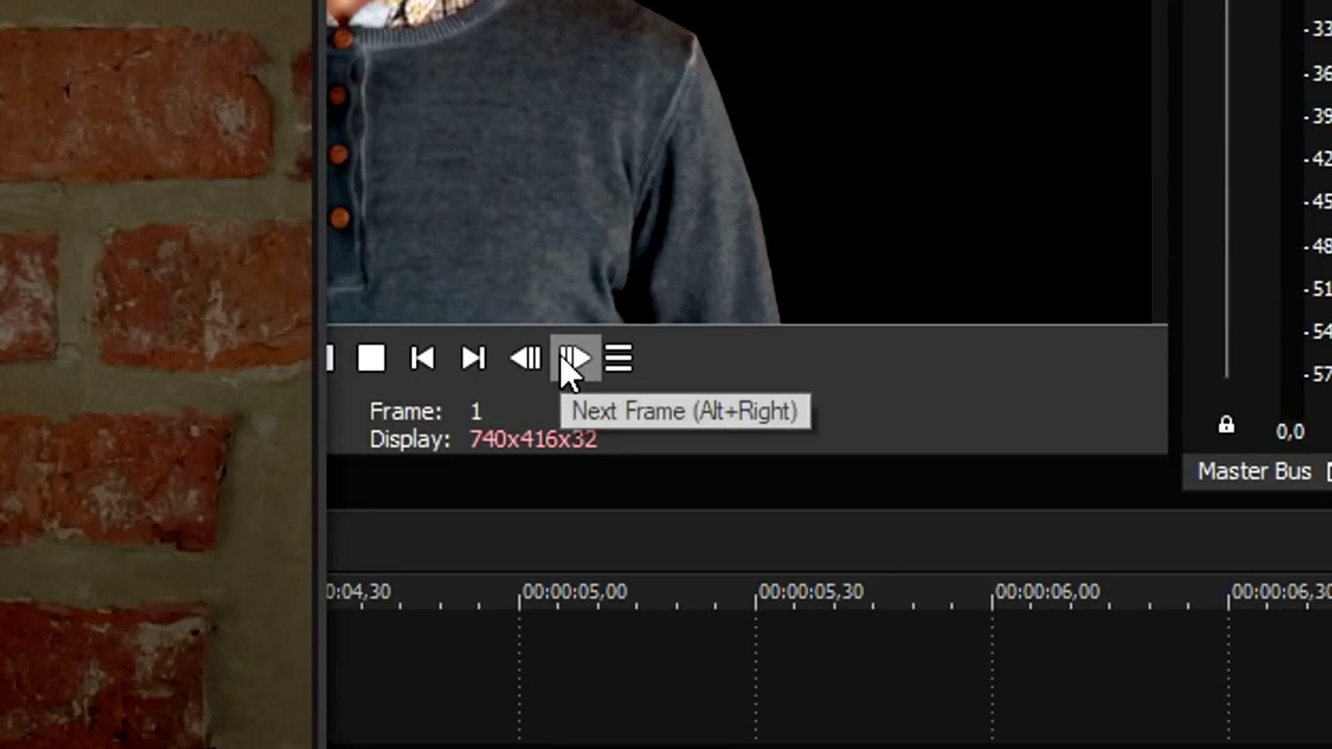
{"action": "left_click", "coordinate": [564, 360]}
{"action": "left_click", "coordinate": [563, 361]}
{"action": "left_click", "coordinate": [563, 361]}
{"action": "left_click", "coordinate": [564, 360]}
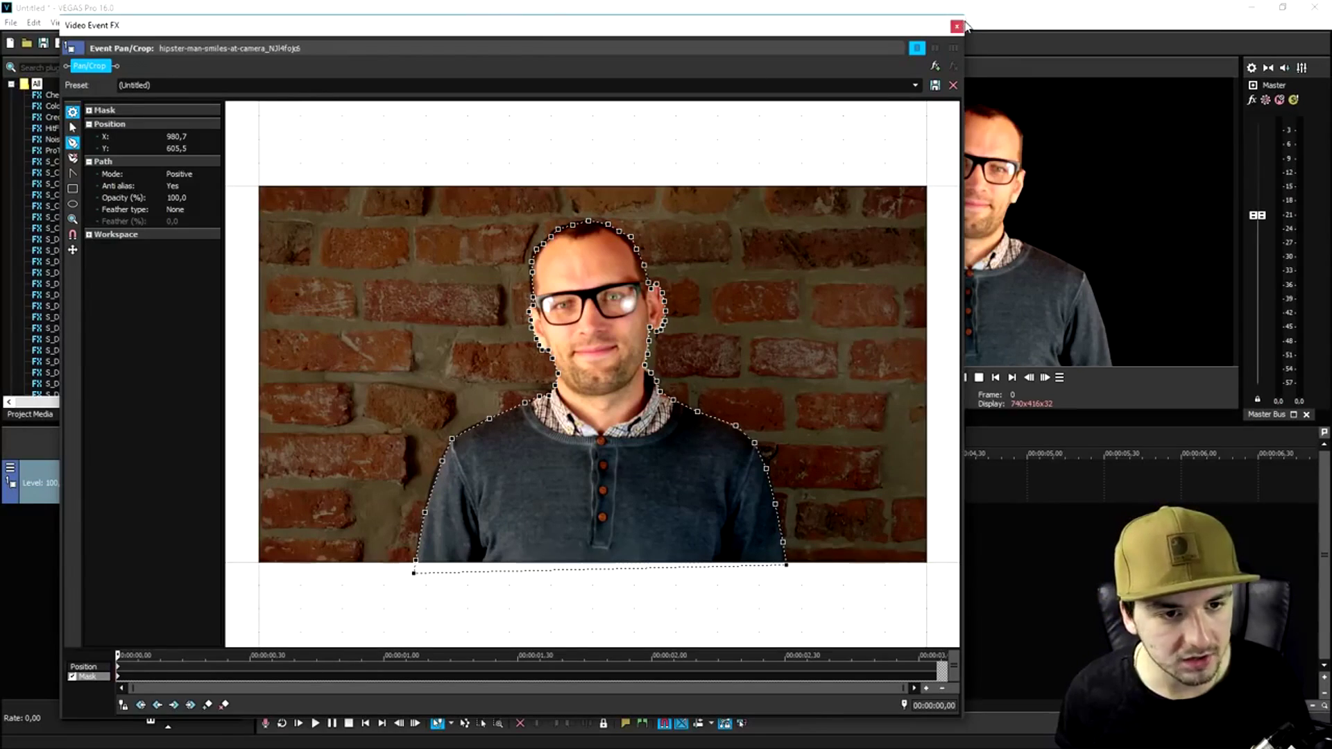
Step: Nudge the mask points tighter to the man's hairline, then scrub to the clip's end to check
{"action": "left_click_drag", "start_coordinate": [959, 20], "coordinate": [954, 23]}
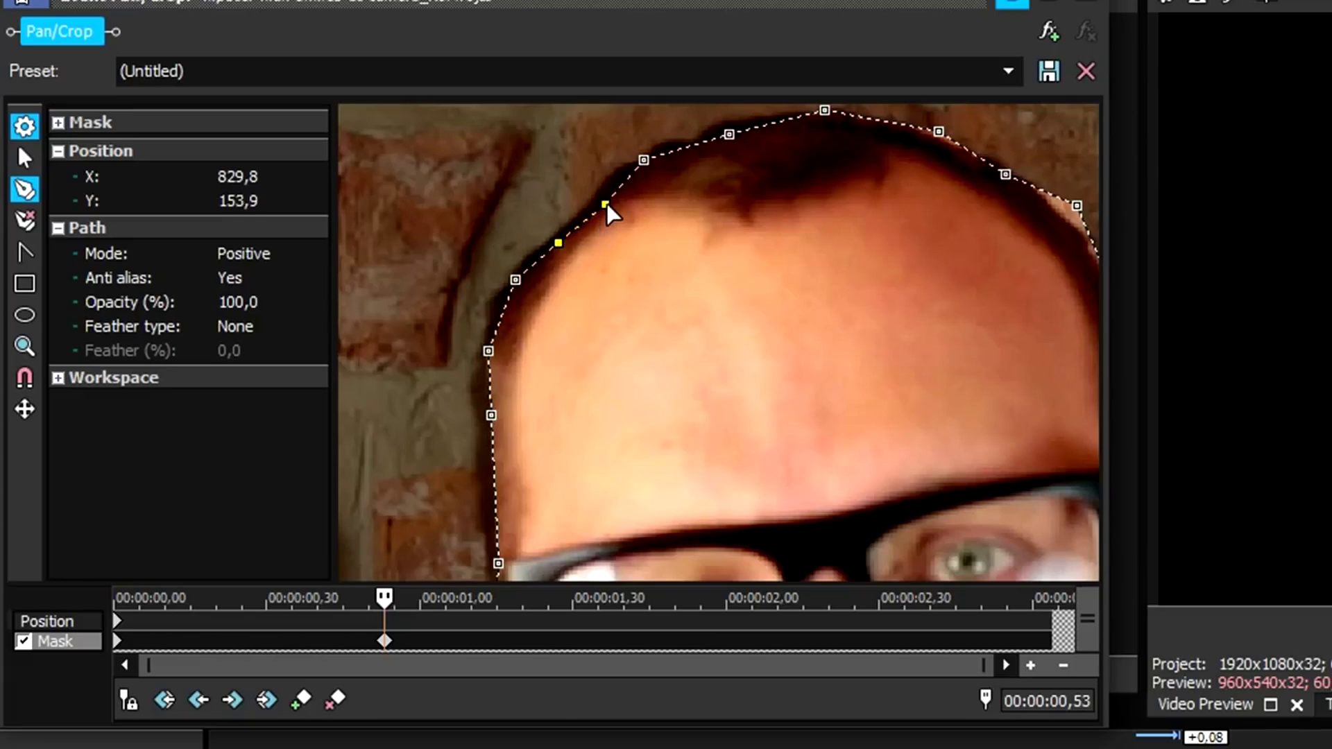
{"action": "left_click_drag", "start_coordinate": [611, 212], "coordinate": [601, 205]}
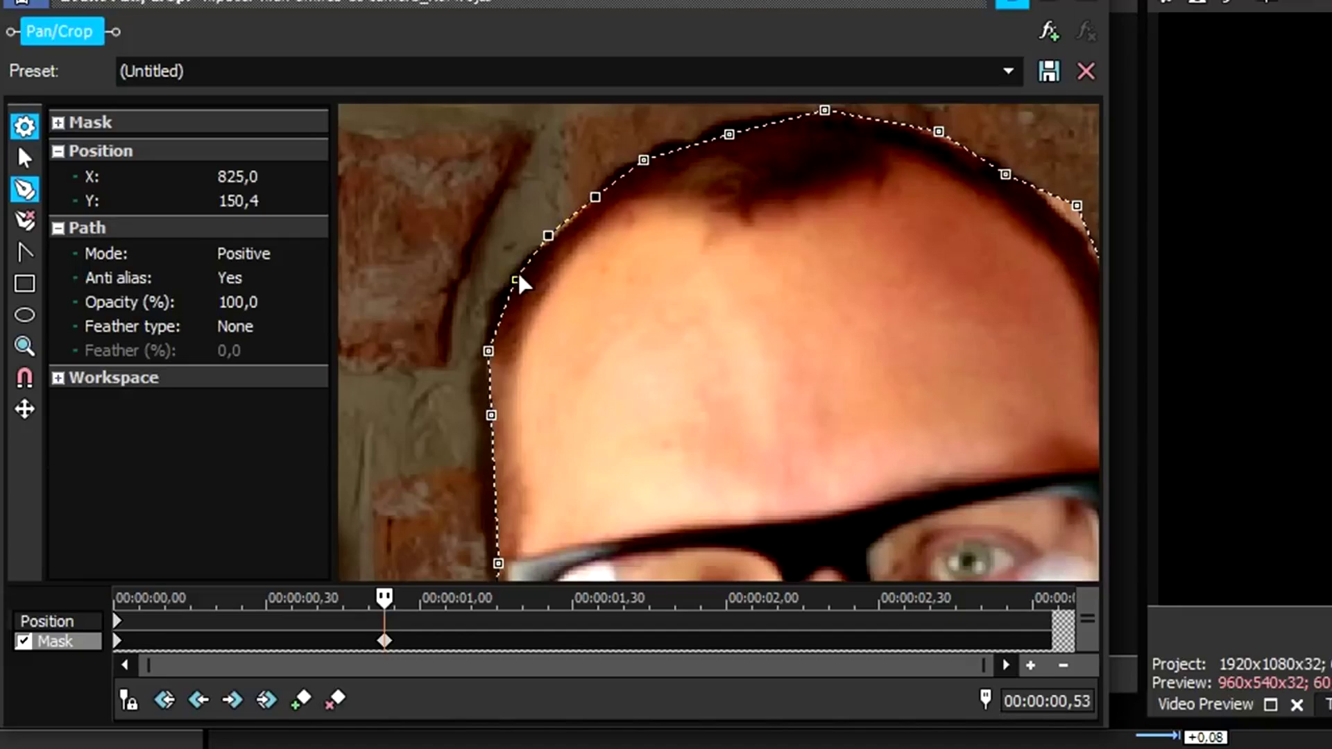
{"action": "left_click_drag", "start_coordinate": [651, 165], "coordinate": [643, 159]}
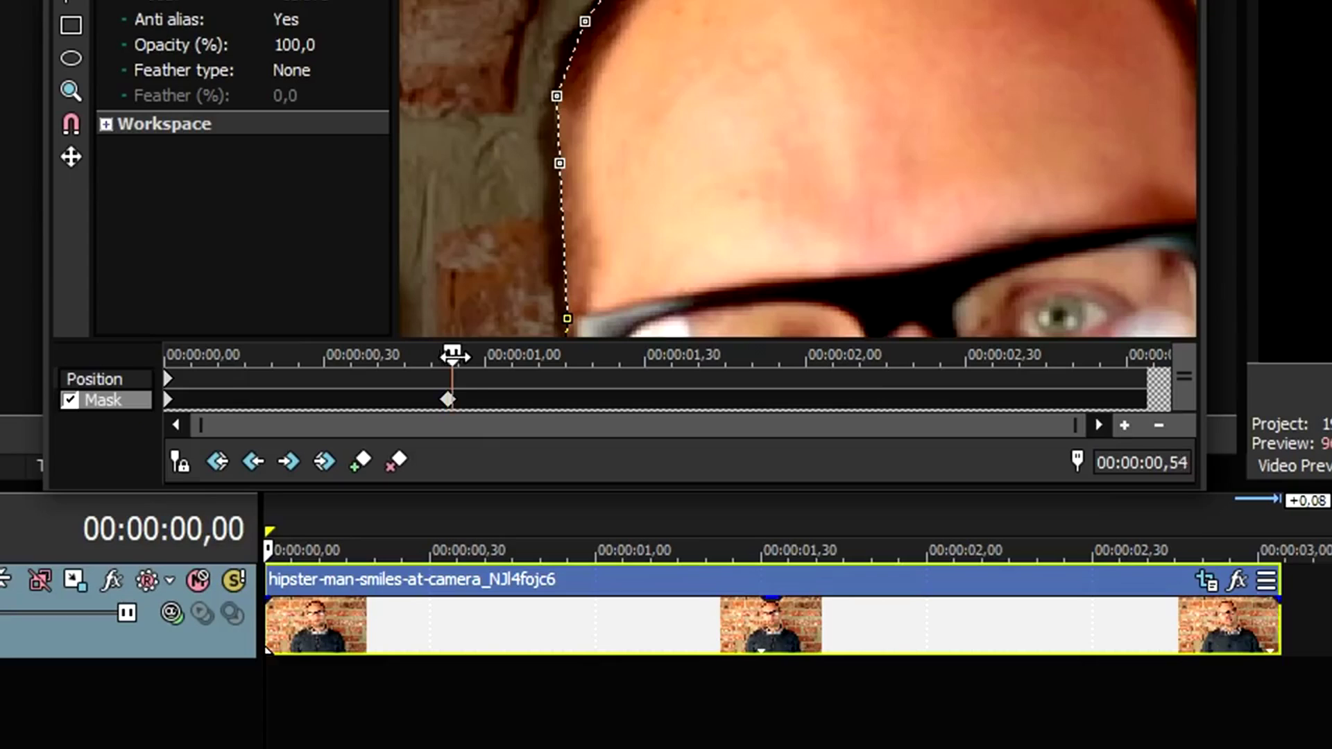
{"action": "left_click_drag", "start_coordinate": [388, 598], "coordinate": [619, 604]}
{"action": "left_click_drag", "start_coordinate": [694, 361], "coordinate": [869, 388]}
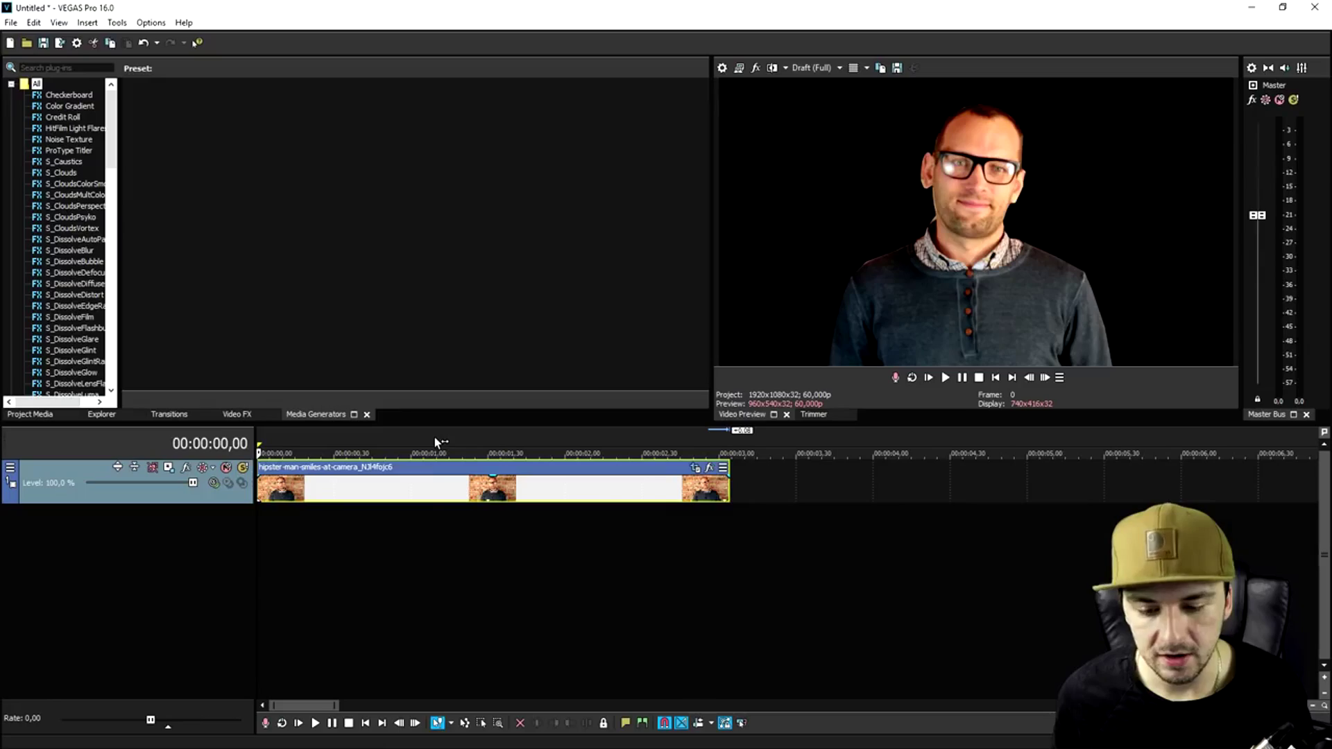
Step: Select the span from 00:00:01,08 to 00:00:02,15 and place the cursor at its start
{"action": "left_click_drag", "start_coordinate": [435, 441], "coordinate": [512, 442]}
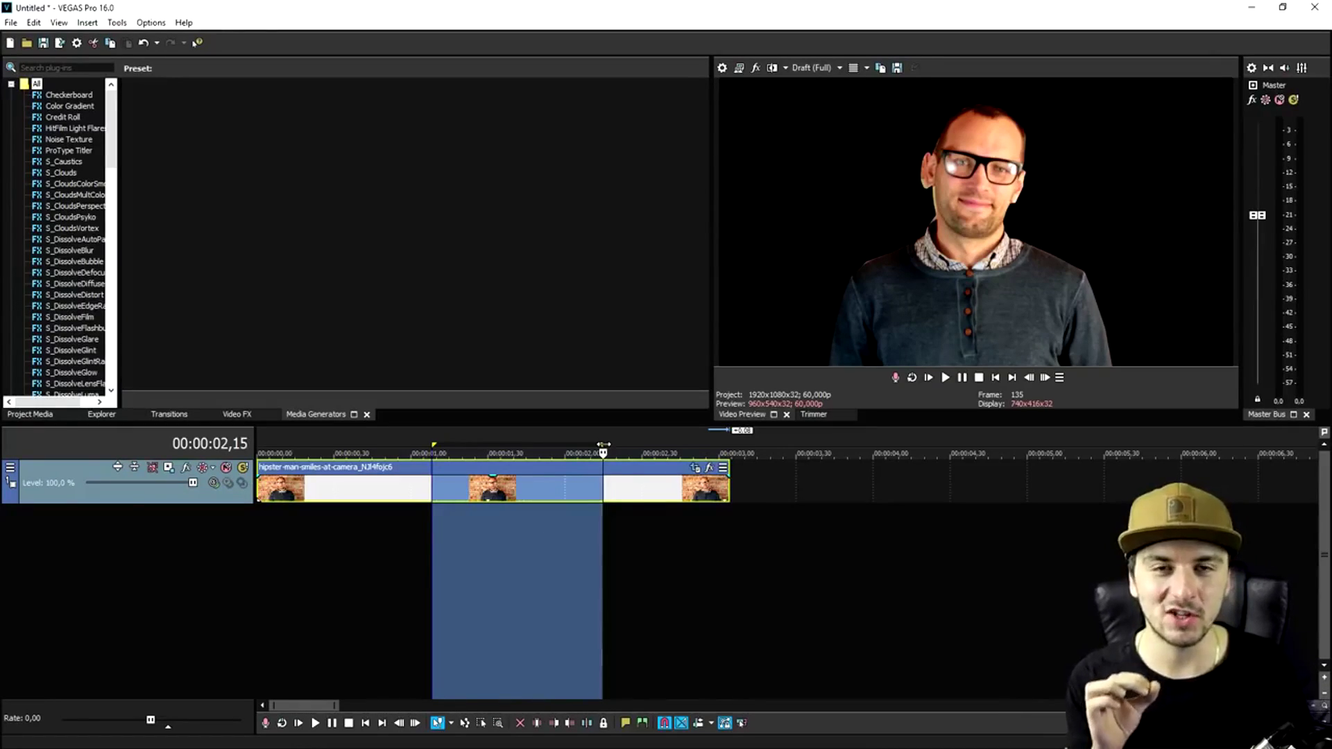
{"action": "left_click", "coordinate": [433, 443]}
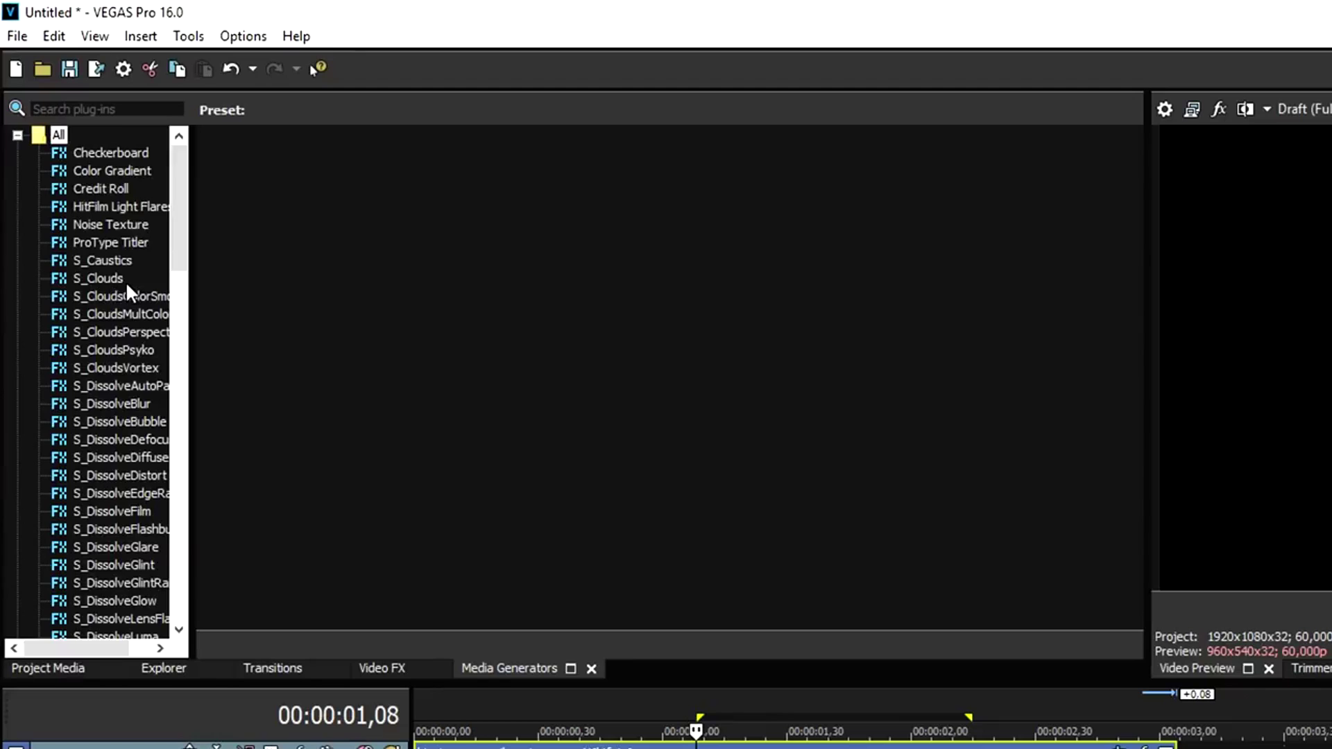
{"action": "scroll", "coordinate": [126, 282], "scroll_direction": "down", "scroll_amount": 15}
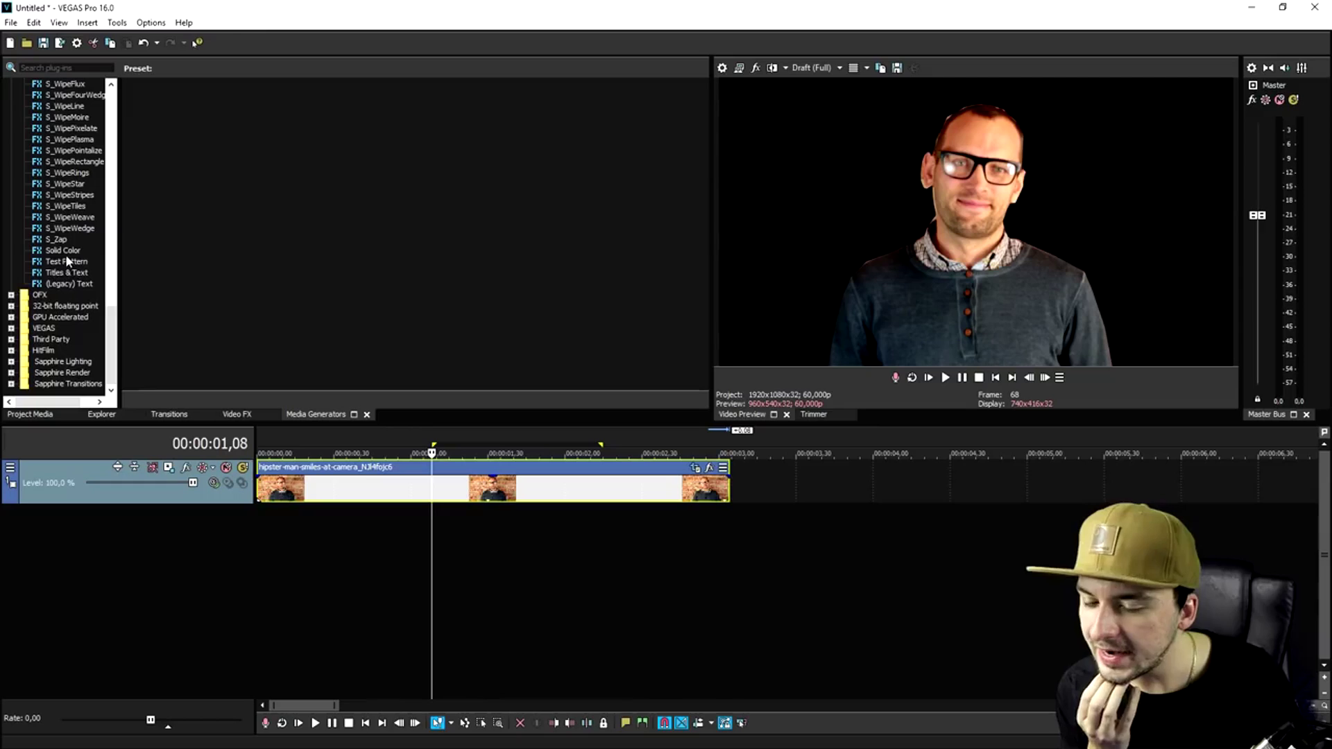
Step: Add the Green Solid Color preset on a new track beneath the face clip, matching its length
{"action": "left_click", "coordinate": [111, 408]}
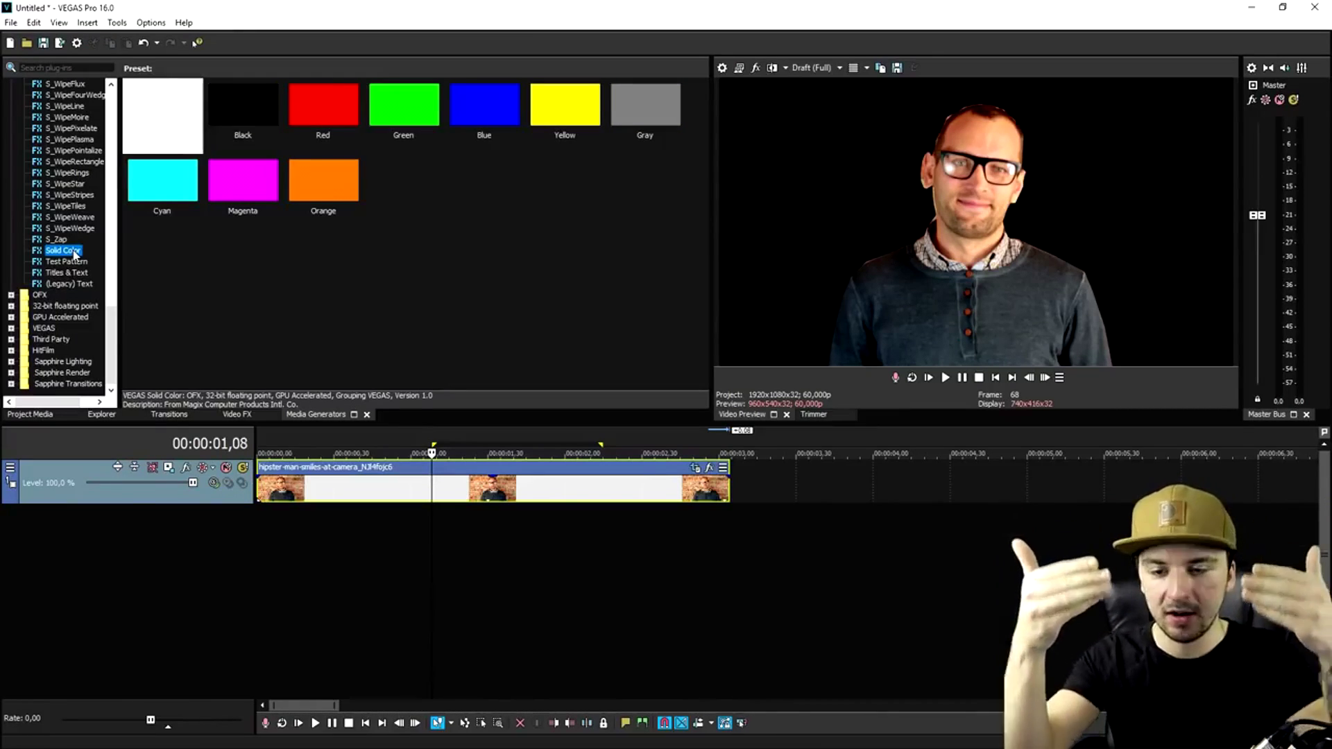
{"action": "left_click", "coordinate": [352, 99]}
{"action": "left_click_drag", "start_coordinate": [401, 104], "coordinate": [493, 548]}
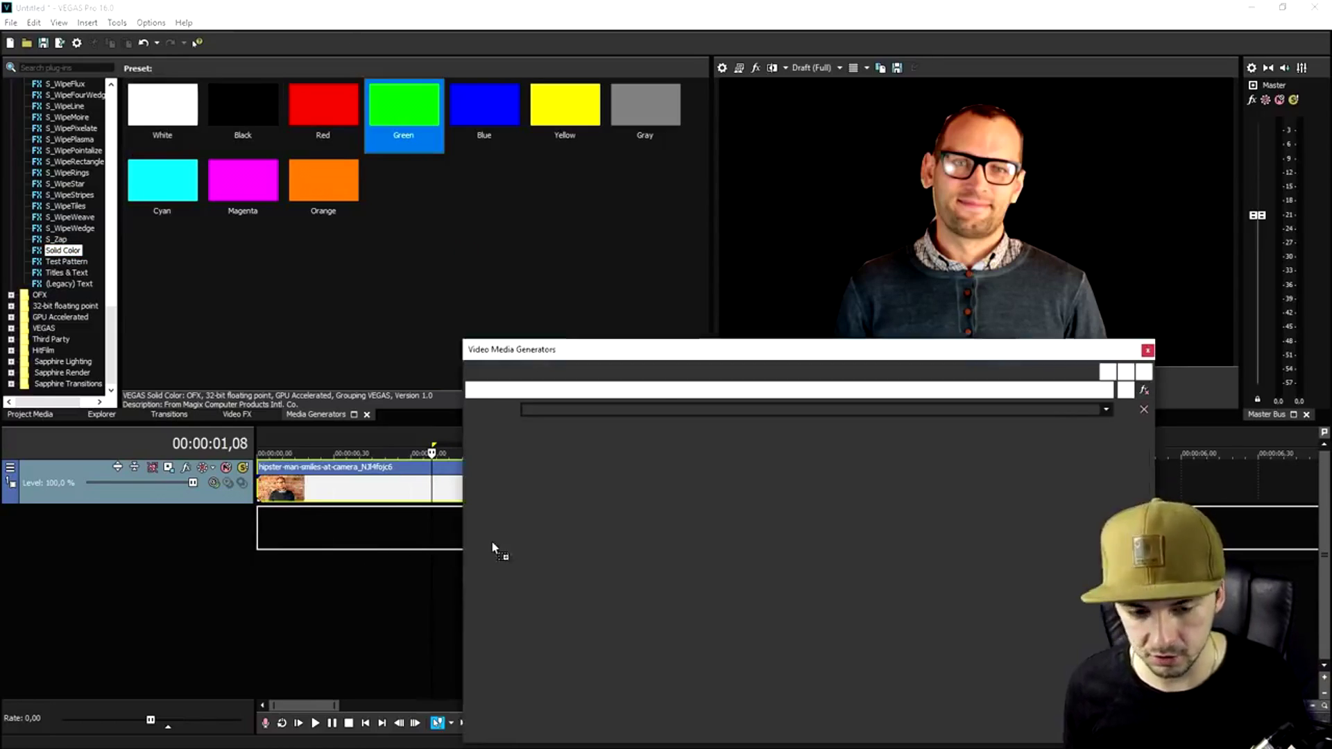
{"action": "left_click", "coordinate": [1147, 351]}
{"action": "left_click", "coordinate": [742, 536]}
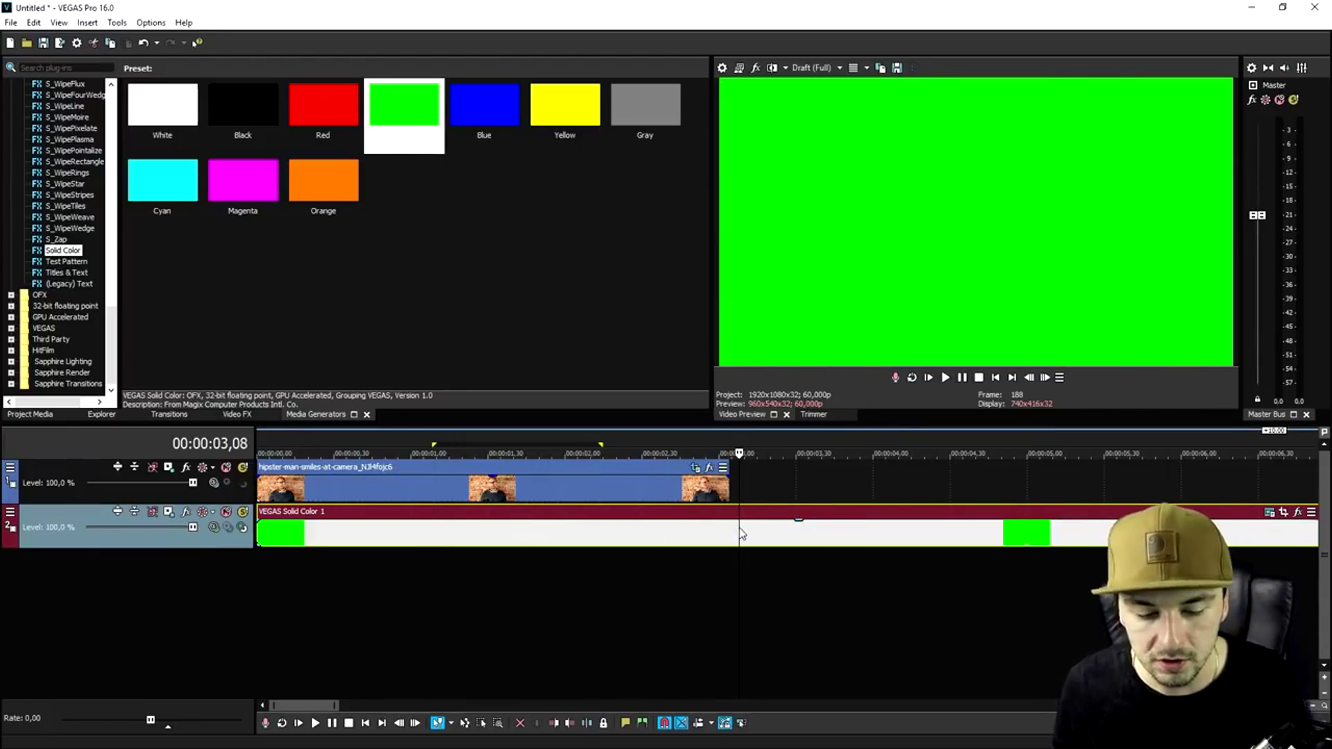
{"action": "left_click", "coordinate": [730, 531]}
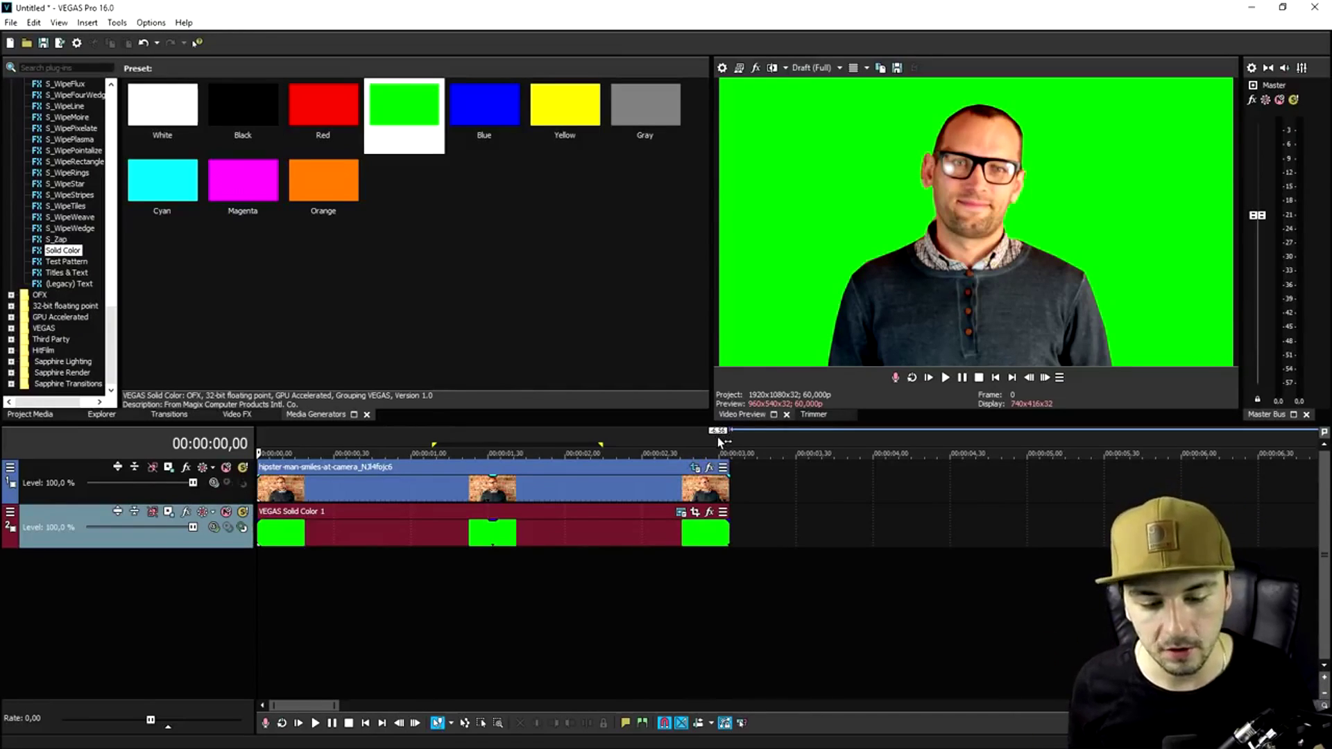
Step: Insert a new video track and place the Man Green Screen clip on it at 0:00
{"action": "left_click_drag", "start_coordinate": [724, 444], "coordinate": [258, 448]}
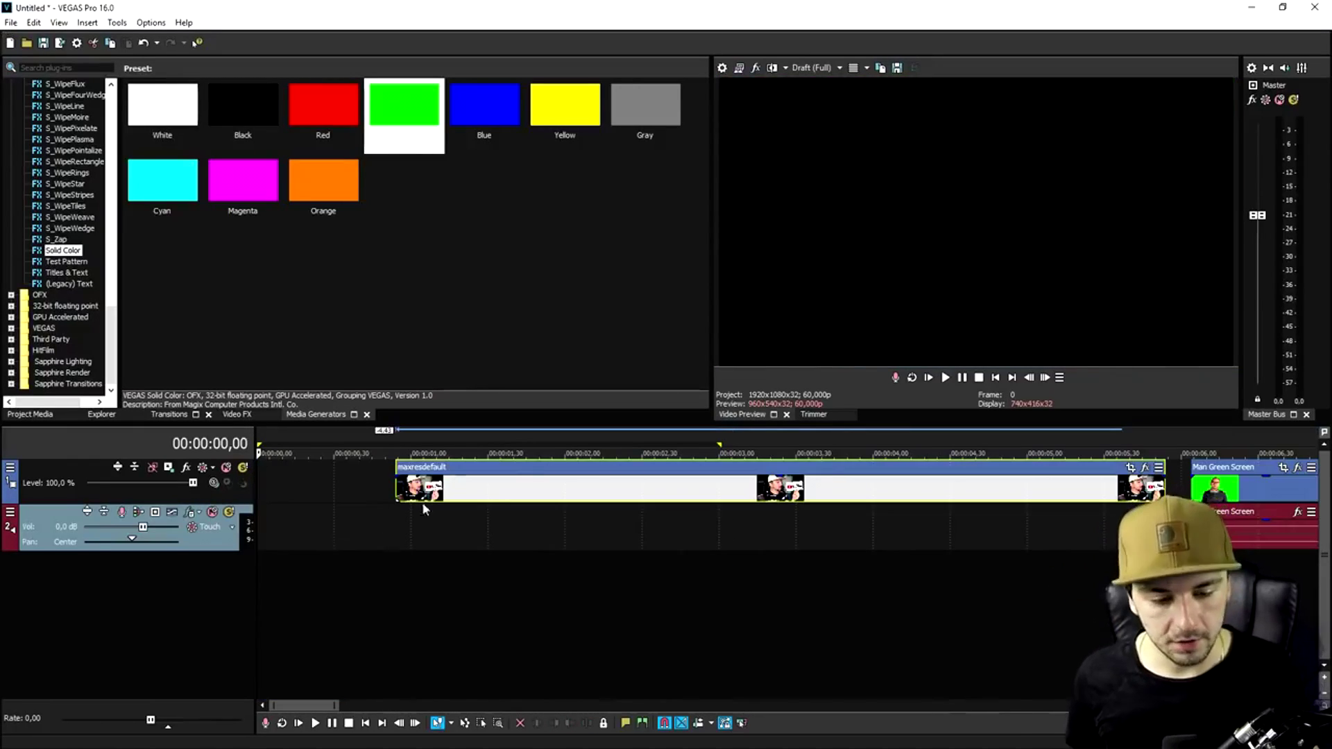
{"action": "scroll", "coordinate": [444, 489], "scroll_direction": "down", "scroll_amount": 3}
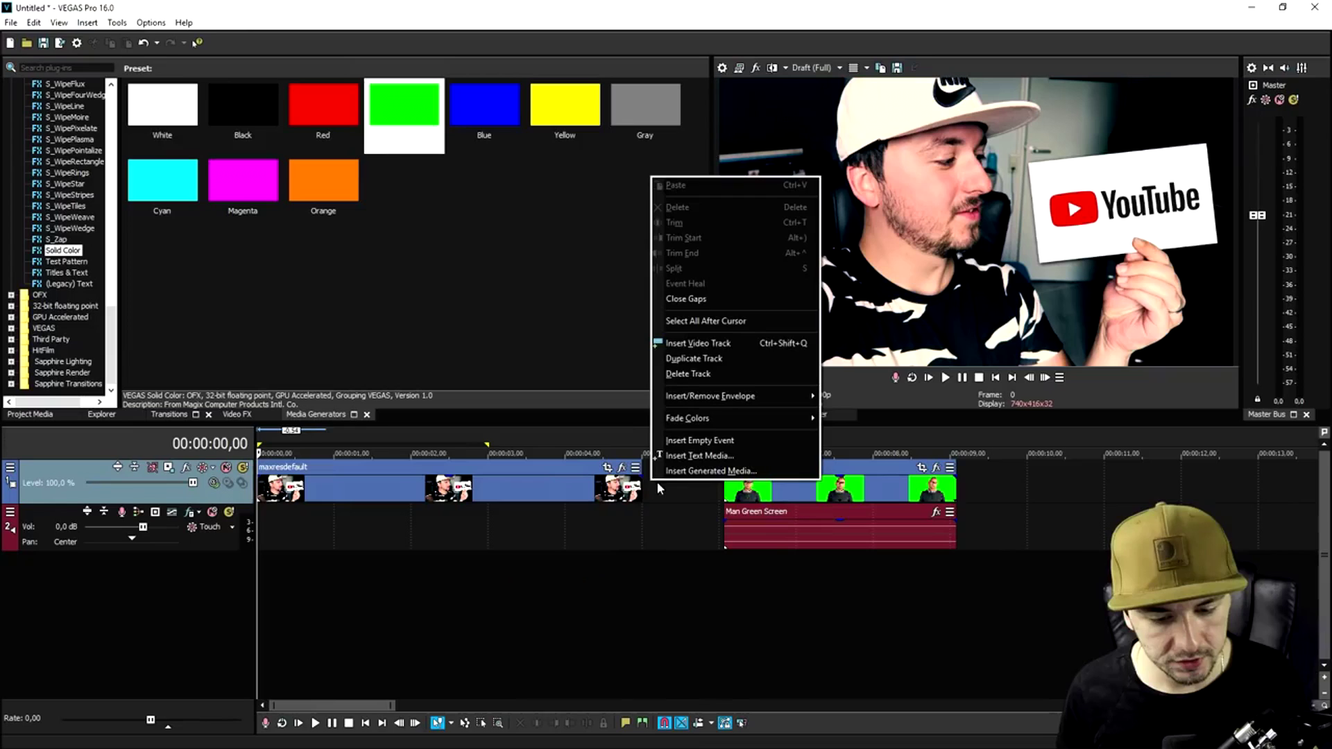
{"action": "left_click", "coordinate": [673, 487]}
{"action": "left_click_drag", "start_coordinate": [767, 513], "coordinate": [760, 470]}
{"action": "left_click", "coordinate": [781, 570]}
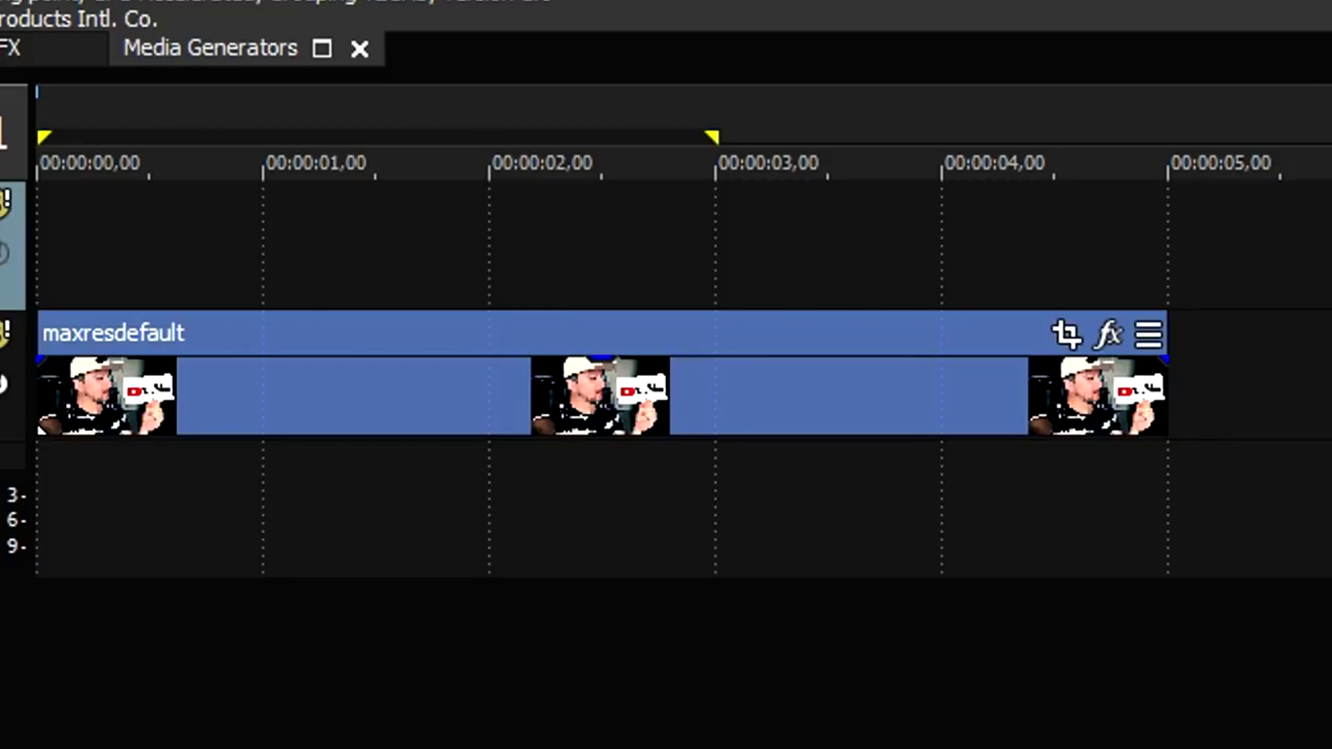
{"action": "left_click_drag", "start_coordinate": [1331, 261], "coordinate": [281, 252]}
{"action": "left_click", "coordinate": [278, 253]}
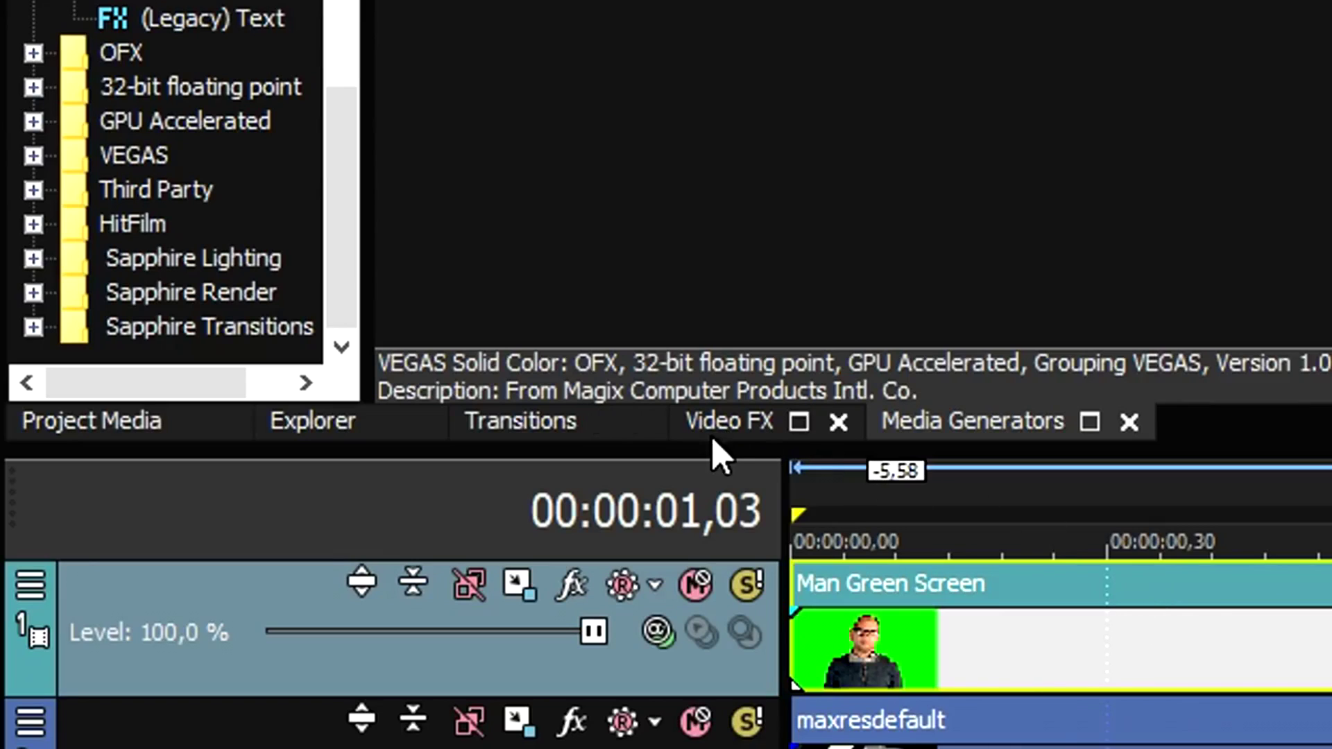
Step: Show the Video FX list and scroll through the available effects
{"action": "left_click", "coordinate": [719, 436]}
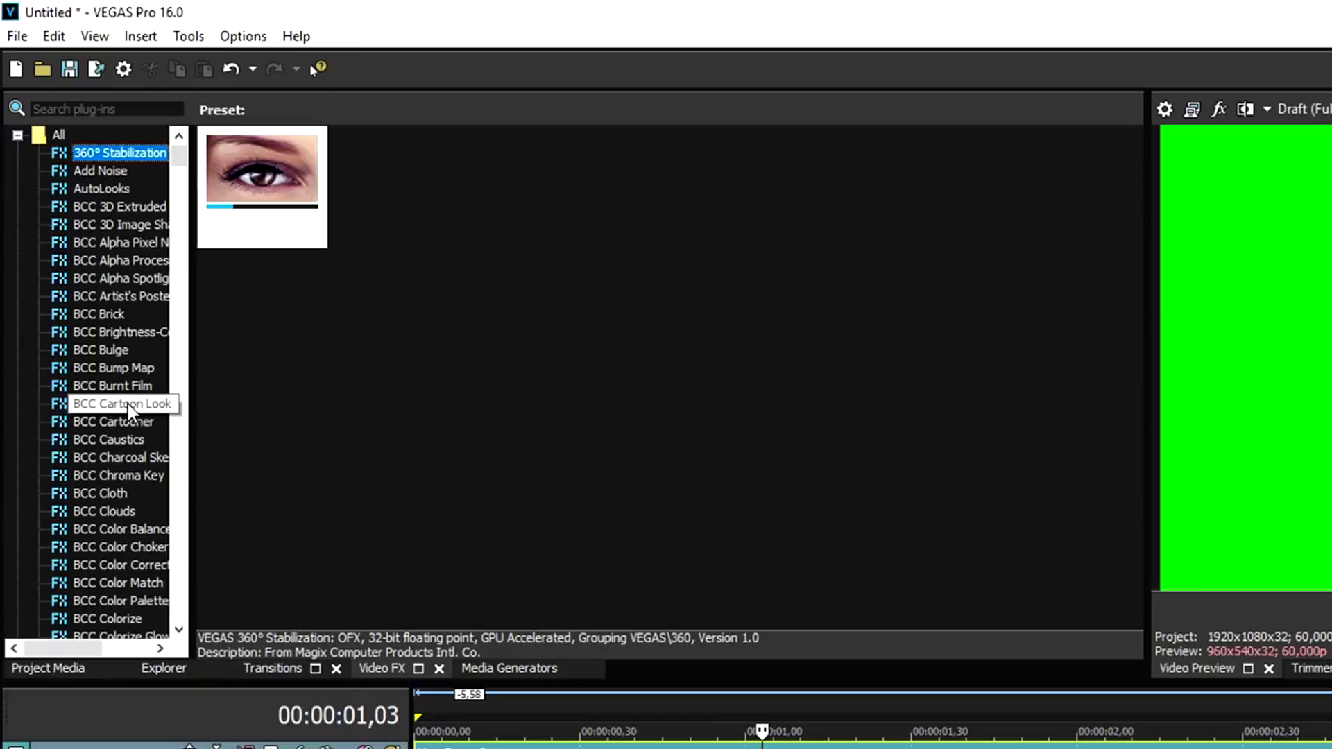
{"action": "scroll", "coordinate": [126, 390], "scroll_direction": "down", "scroll_amount": 20}
{"action": "scroll", "coordinate": [125, 390], "scroll_direction": "down", "scroll_amount": 20}
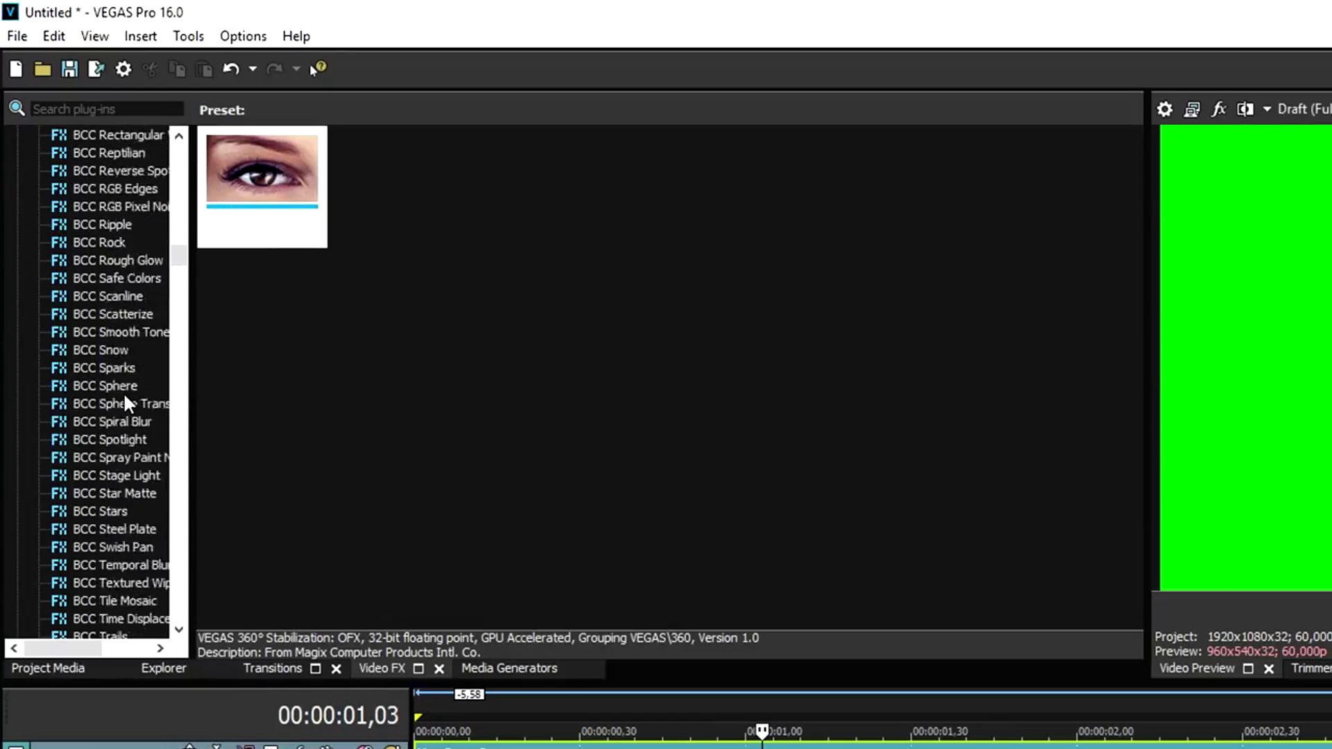
Step: Apply the default Chroma Keyer to the Man Green Screen clip
{"action": "left_click", "coordinate": [111, 260]}
{"action": "left_click_drag", "start_coordinate": [263, 160], "coordinate": [780, 748]}
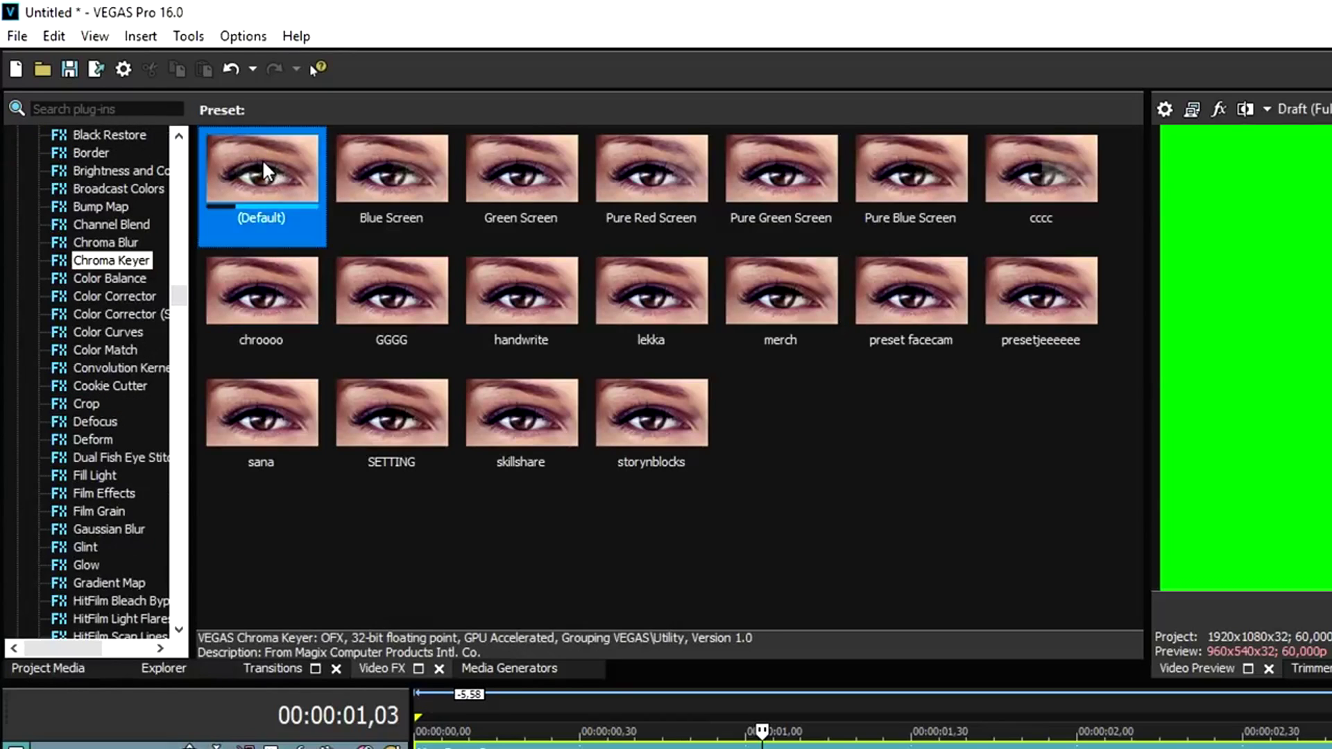
{"action": "left_click_drag", "start_coordinate": [619, 322], "coordinate": [627, 336]}
{"action": "left_click_drag", "start_coordinate": [323, 0], "coordinate": [1331, 125]}
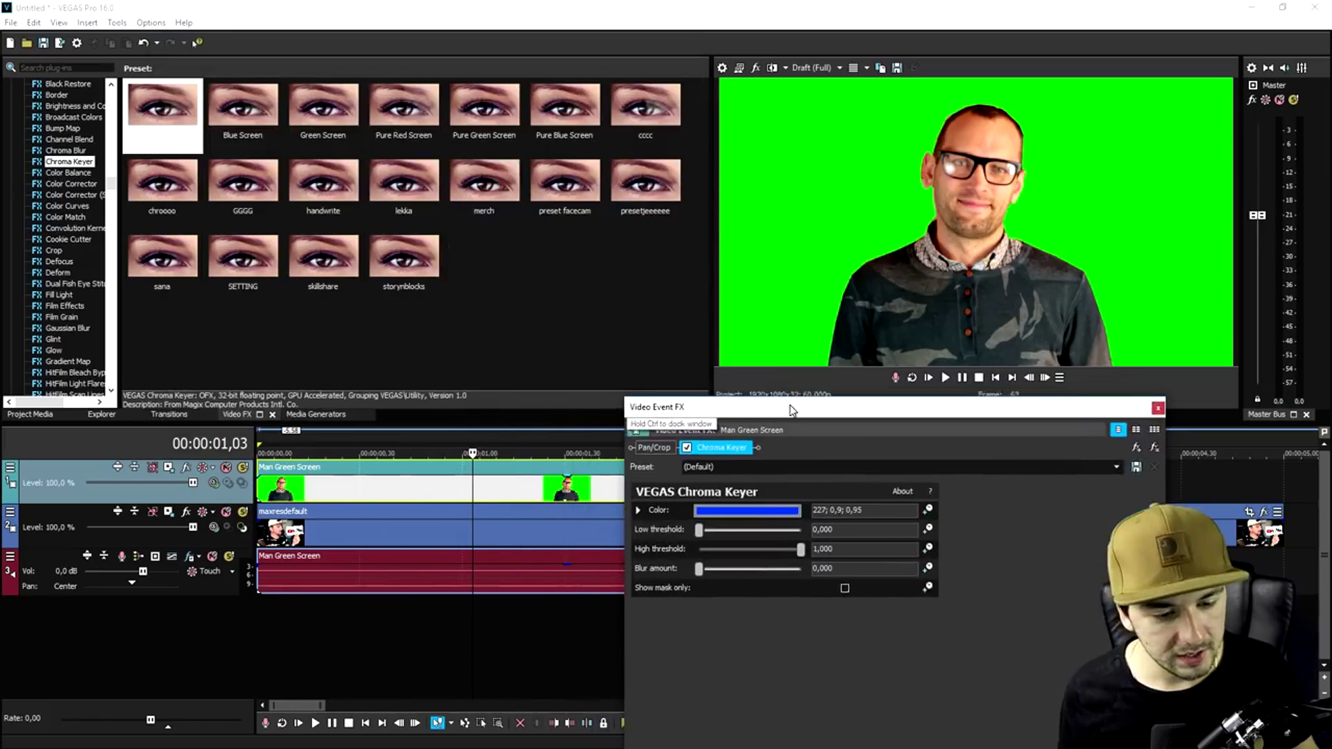
{"action": "left_click_drag", "start_coordinate": [793, 411], "coordinate": [829, 394]}
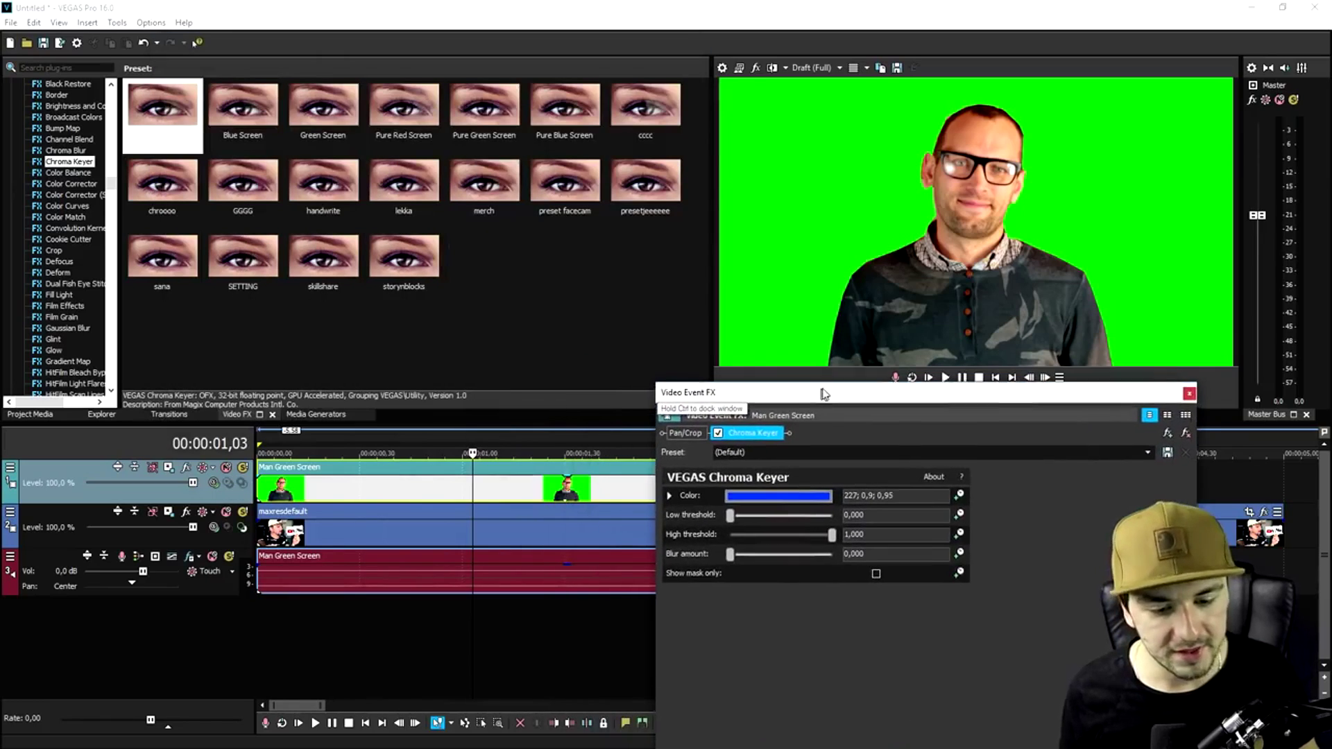
Step: Sample the green background with the eyedropper as the Chroma Keyer's key colour
{"action": "left_click", "coordinate": [722, 432]}
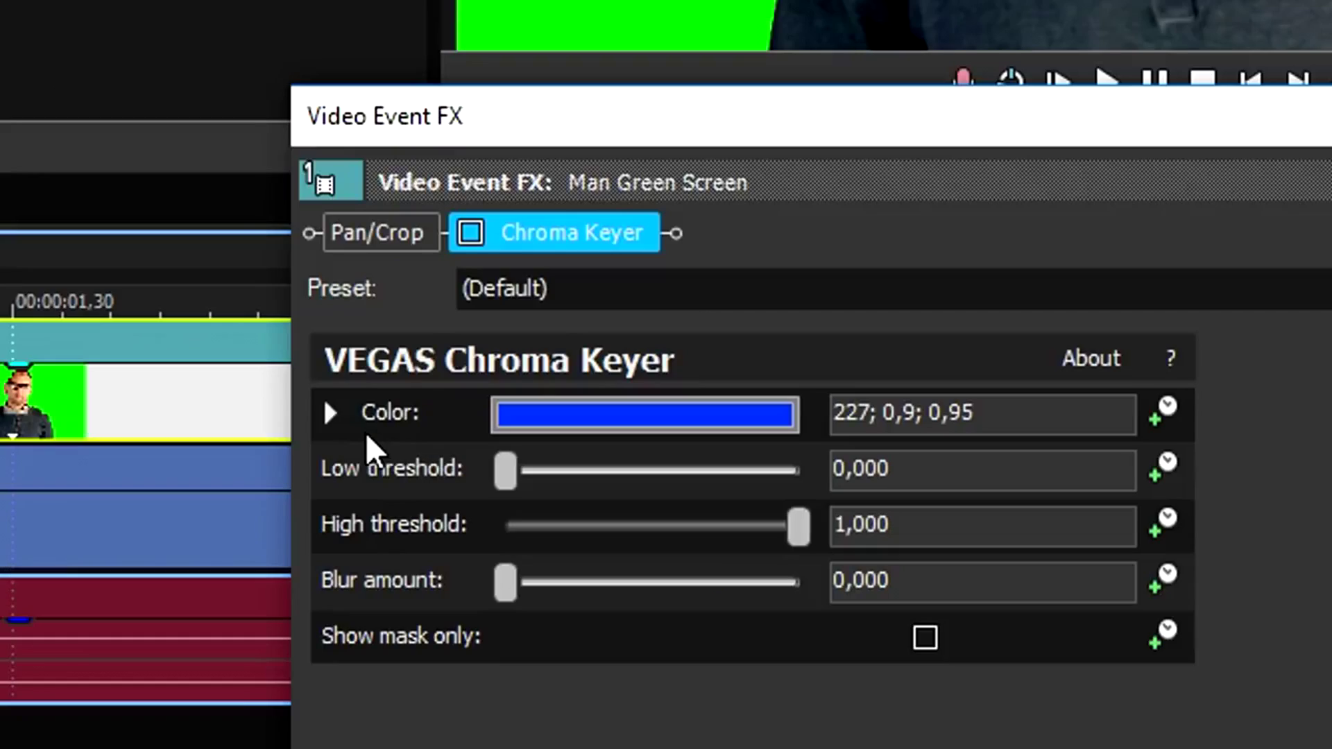
{"action": "left_click", "coordinate": [572, 675]}
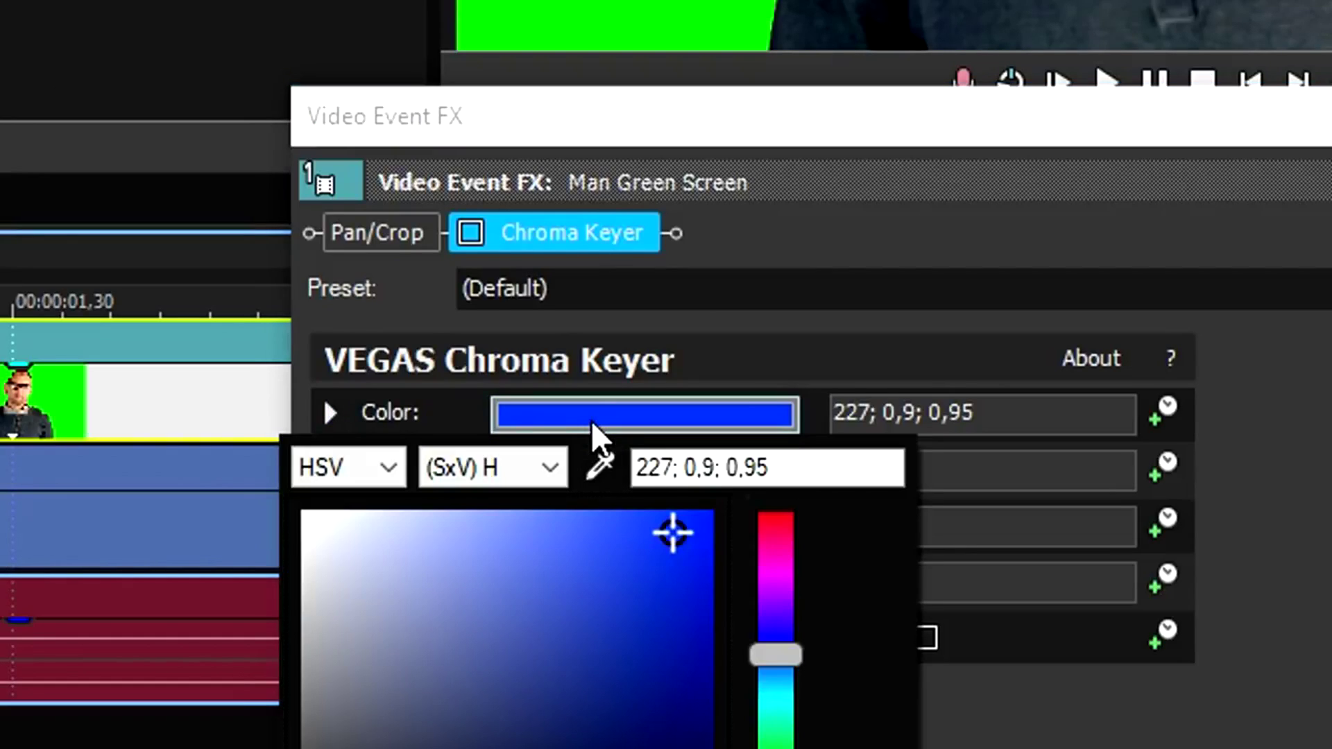
{"action": "left_click", "coordinate": [594, 473]}
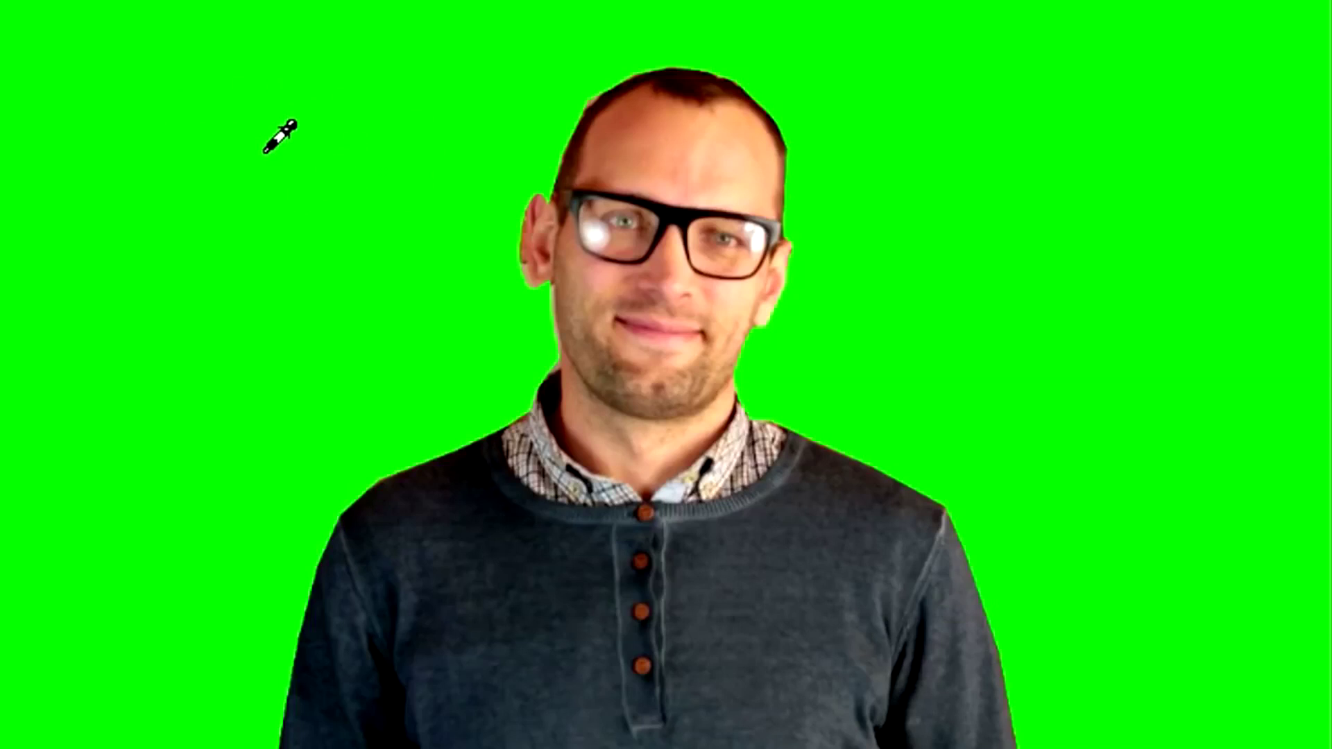
{"action": "left_click", "coordinate": [277, 131]}
{"action": "left_click", "coordinate": [403, 340]}
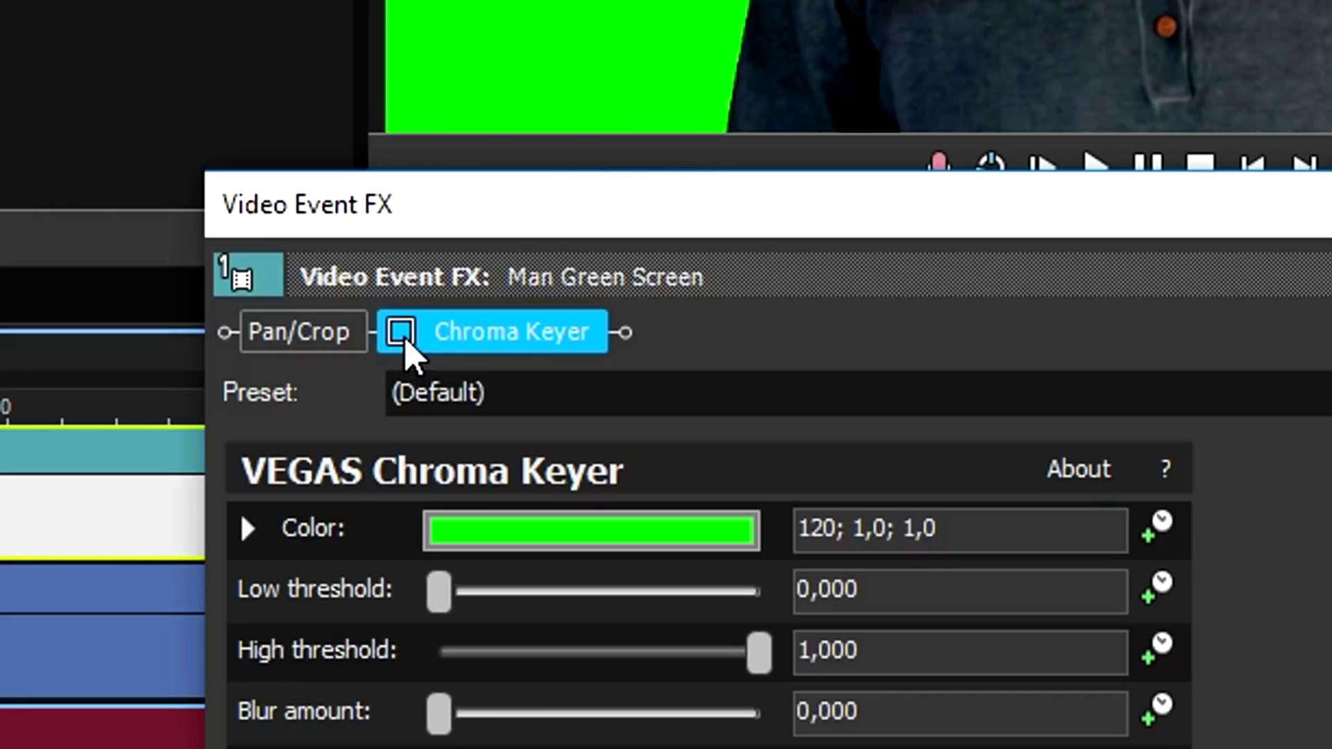
{"action": "left_click", "coordinate": [401, 334]}
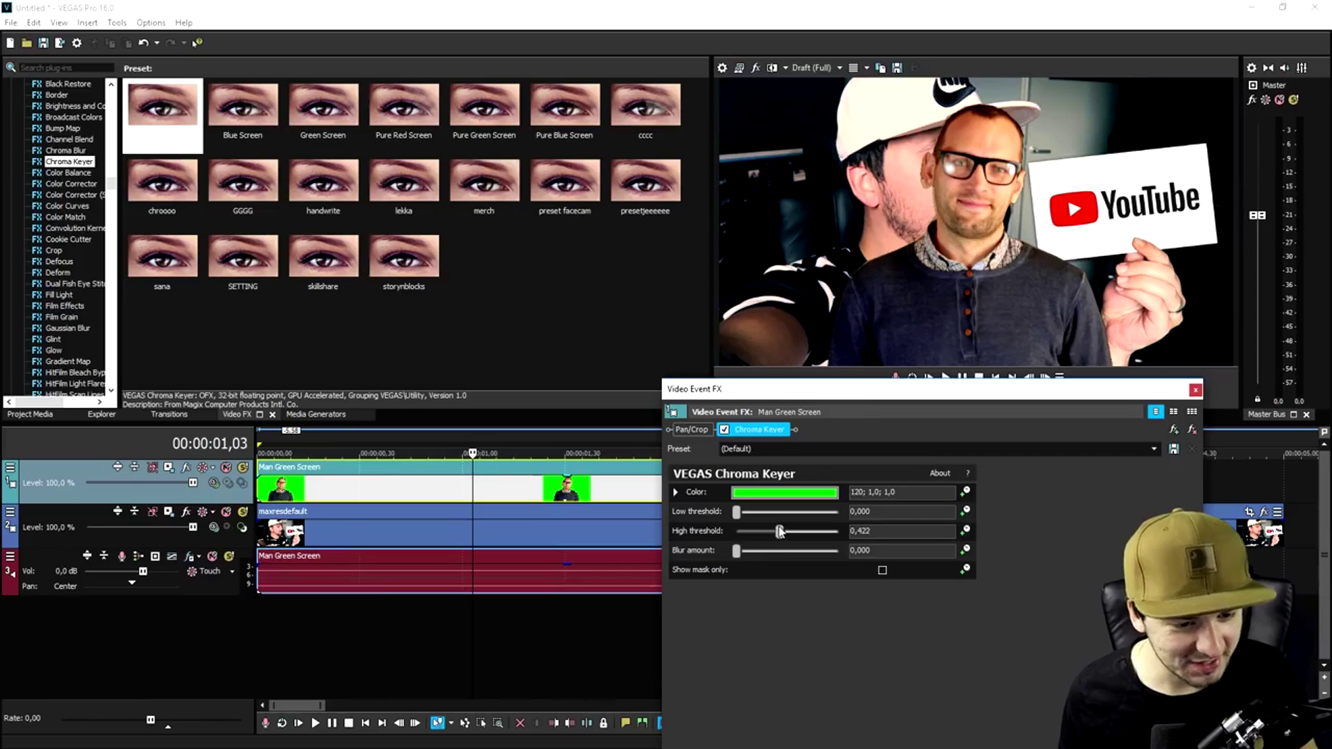
Step: Lower the low threshold to nearly zero, tune the high threshold, and close the FX window
{"action": "left_click_drag", "start_coordinate": [782, 533], "coordinate": [746, 513]}
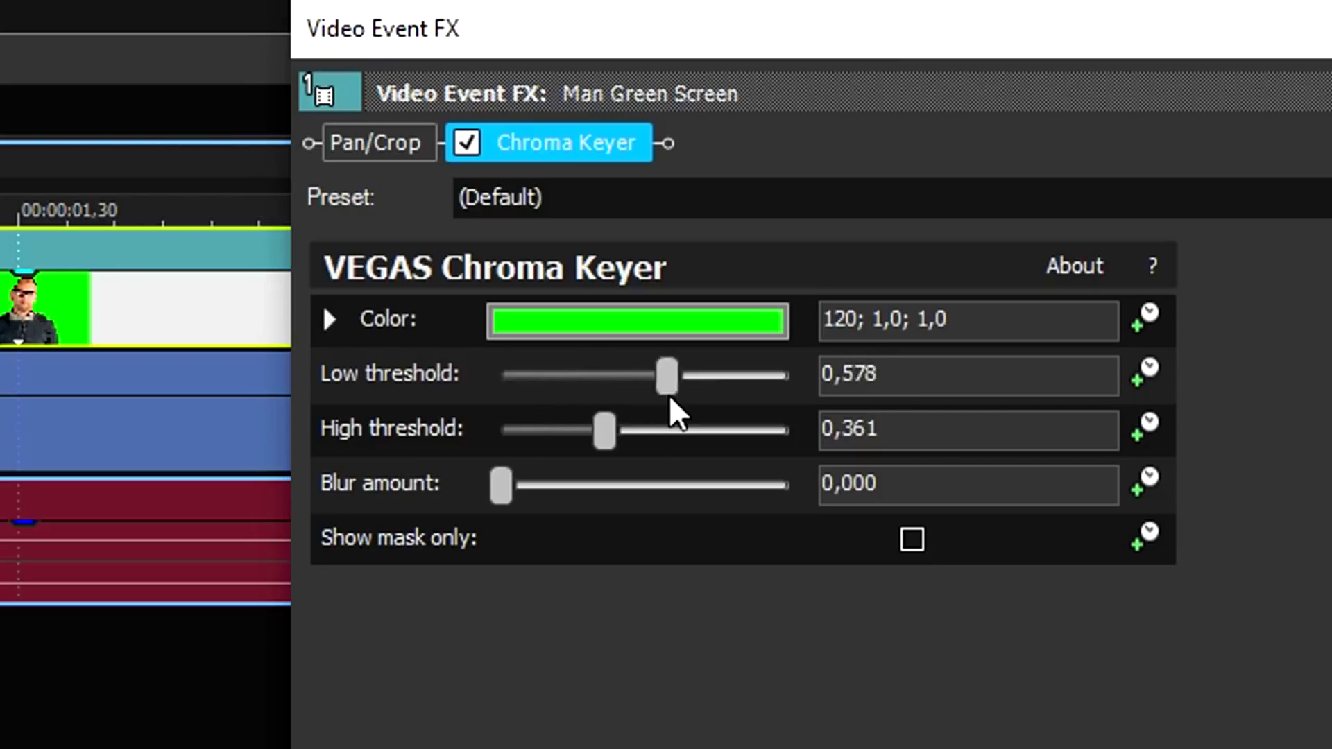
{"action": "left_click_drag", "start_coordinate": [667, 389], "coordinate": [507, 408]}
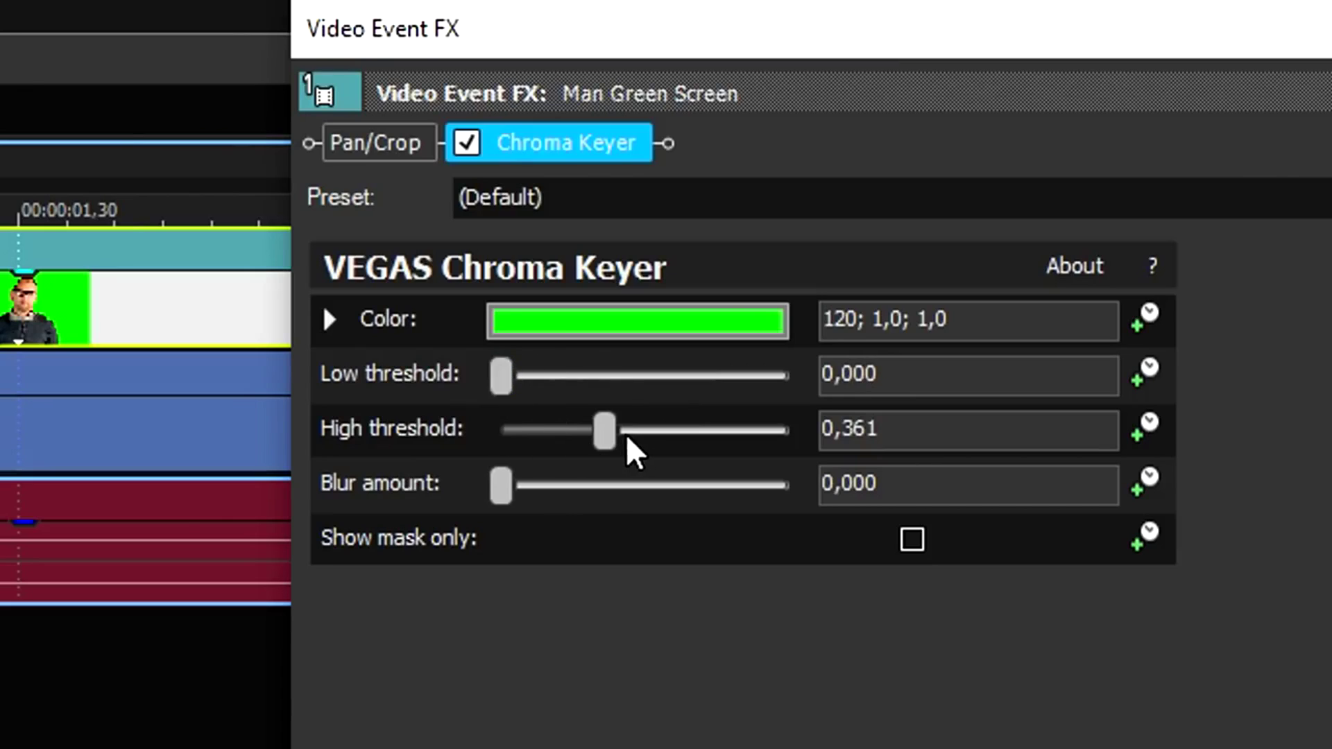
{"action": "mouse_move", "coordinate": [626, 435]}
{"action": "left_mouse_down"}
{"action": "mouse_move", "coordinate": [692, 437]}
{"action": "mouse_move", "coordinate": [607, 449]}
{"action": "left_mouse_up"}
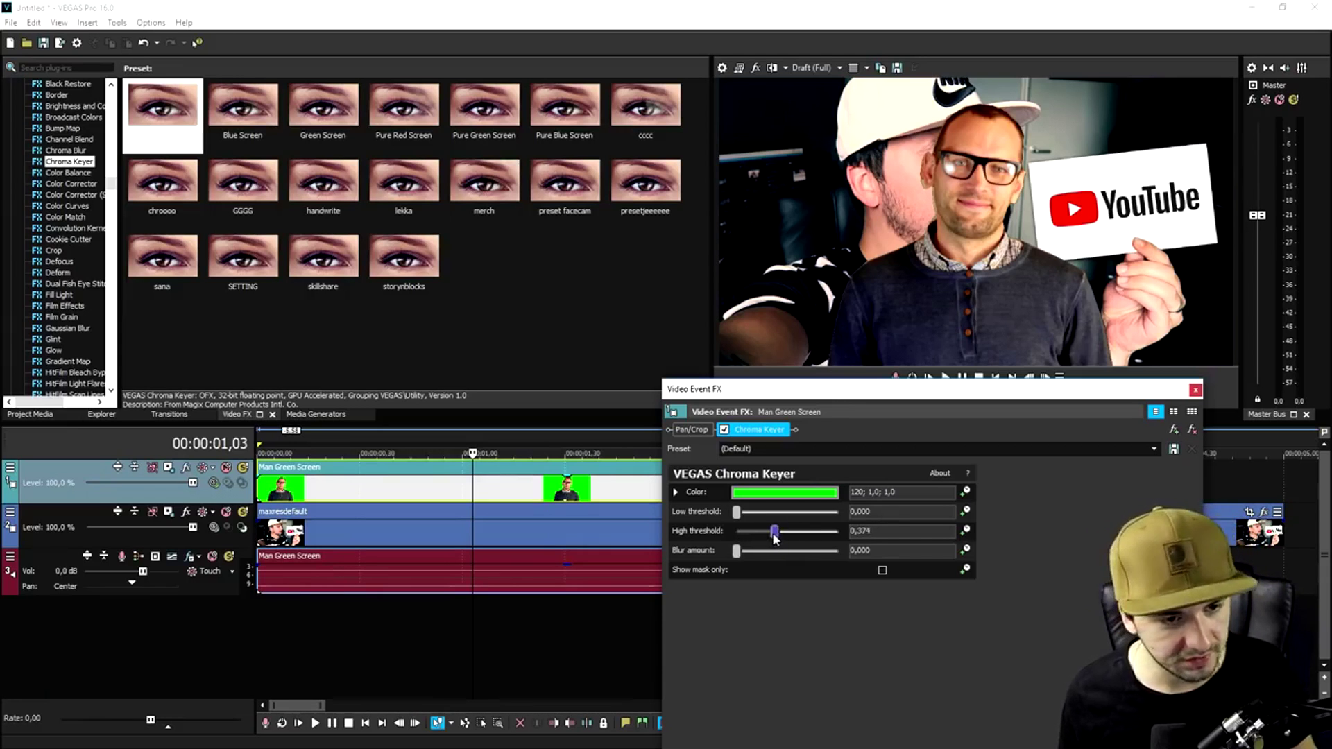
{"action": "mouse_move", "coordinate": [775, 537]}
{"action": "left_mouse_down"}
{"action": "mouse_move", "coordinate": [826, 535]}
{"action": "mouse_move", "coordinate": [784, 534]}
{"action": "left_mouse_up"}
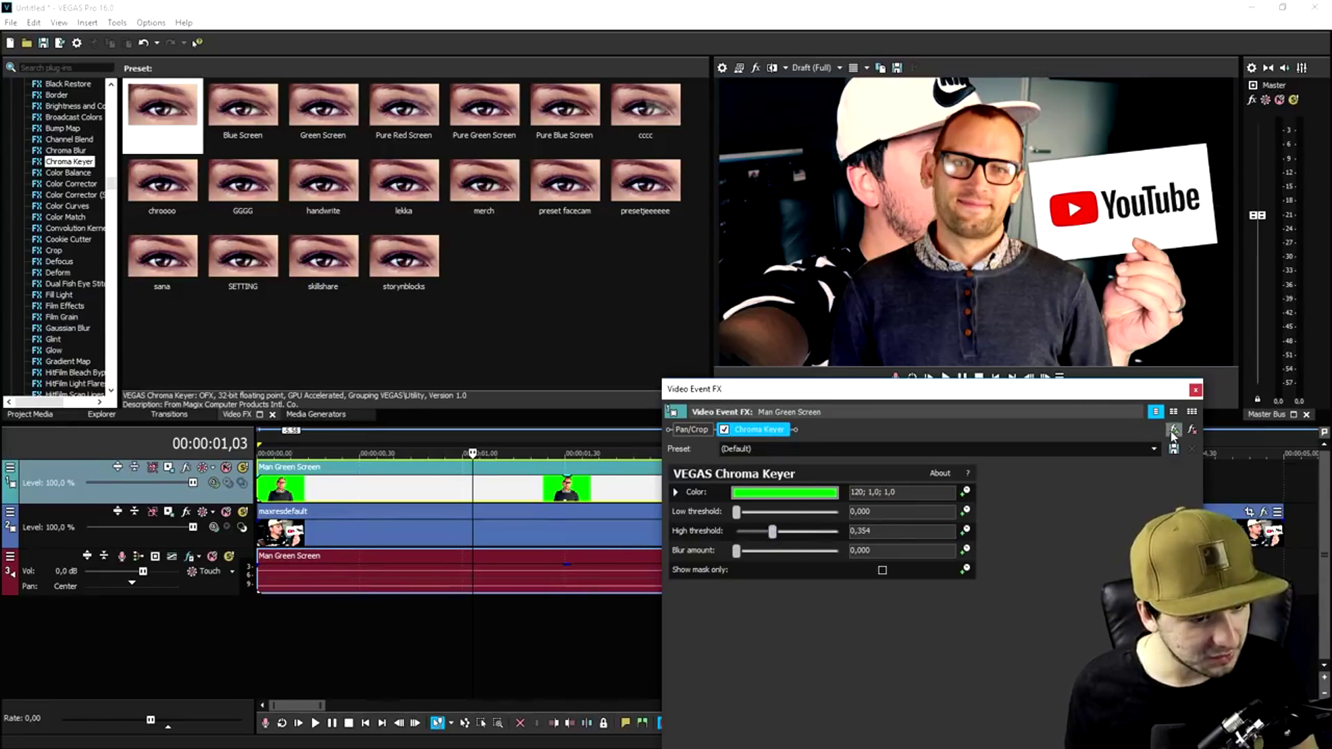
{"action": "left_click", "coordinate": [1196, 390]}
{"action": "left_click", "coordinate": [996, 377]}
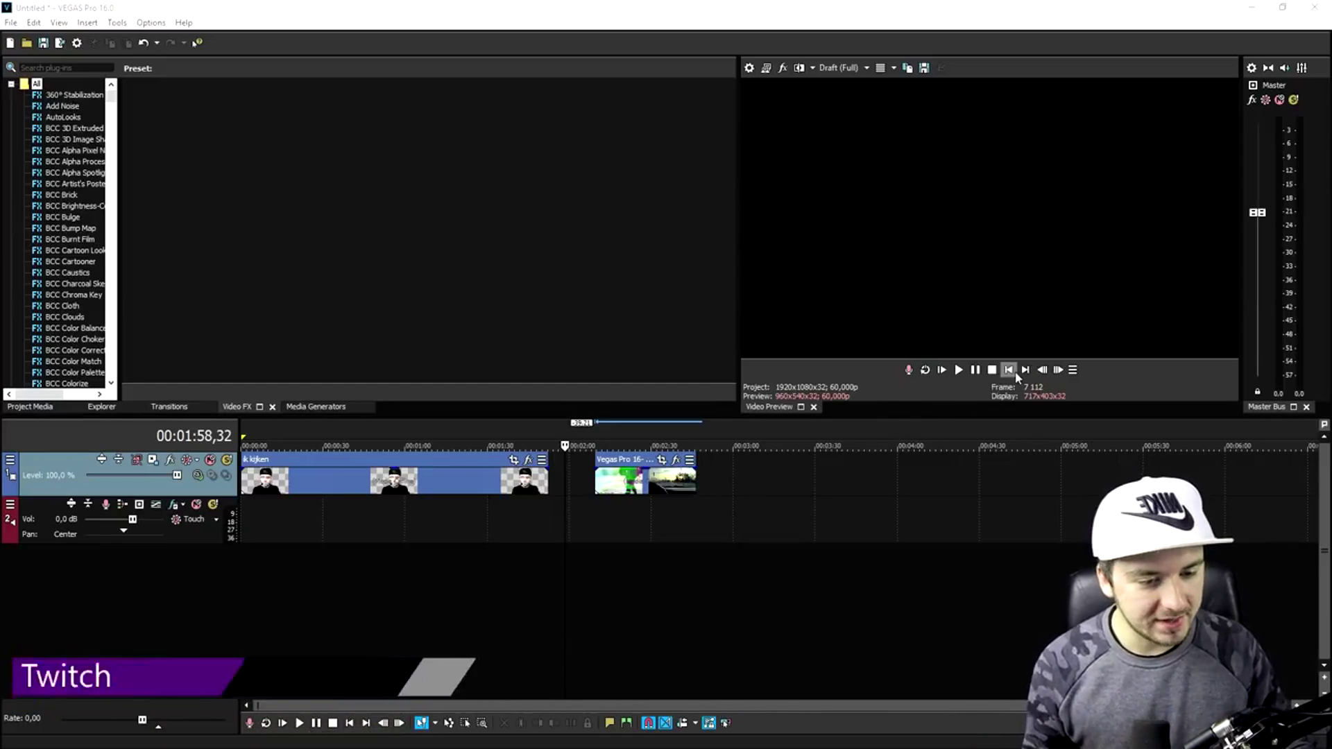
Step: Jump the playhead to the project start and zoom in on the timeline
{"action": "left_click", "coordinate": [992, 369]}
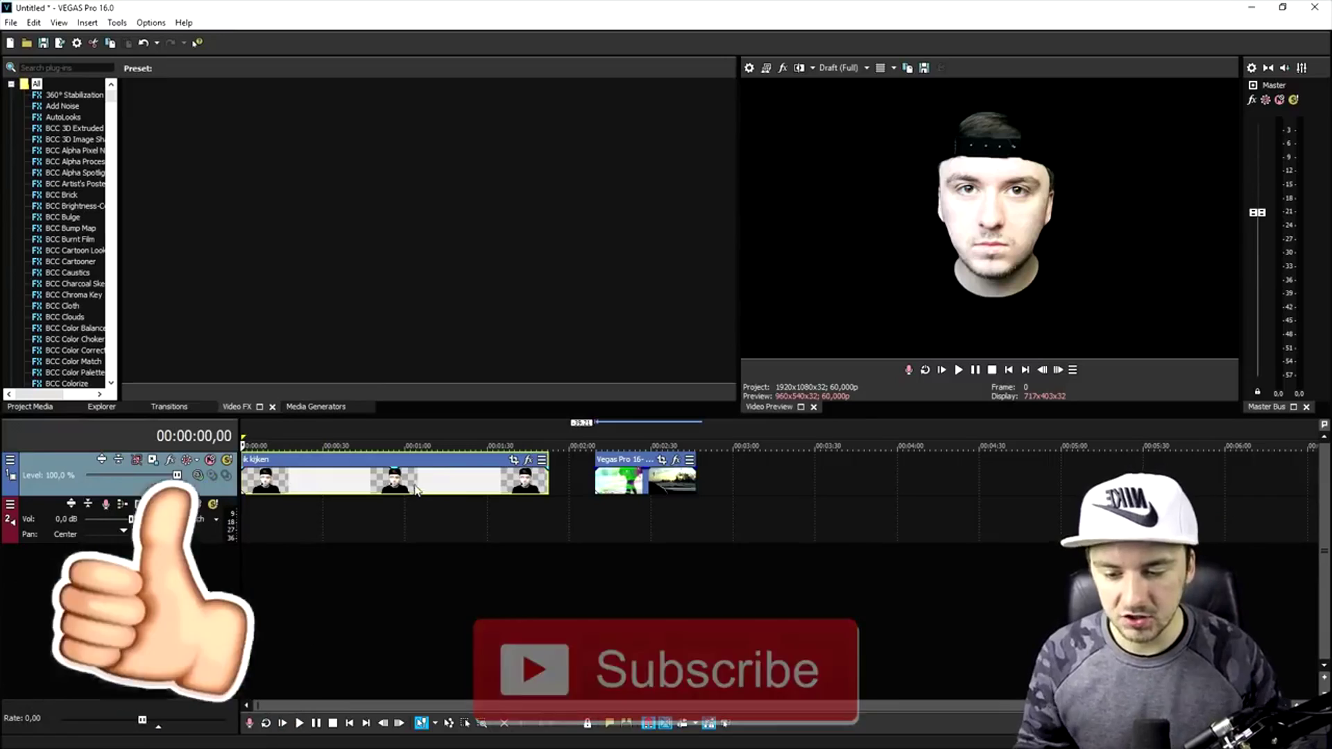
{"action": "scroll", "coordinate": [495, 504], "scroll_direction": "up", "scroll_amount": 2}
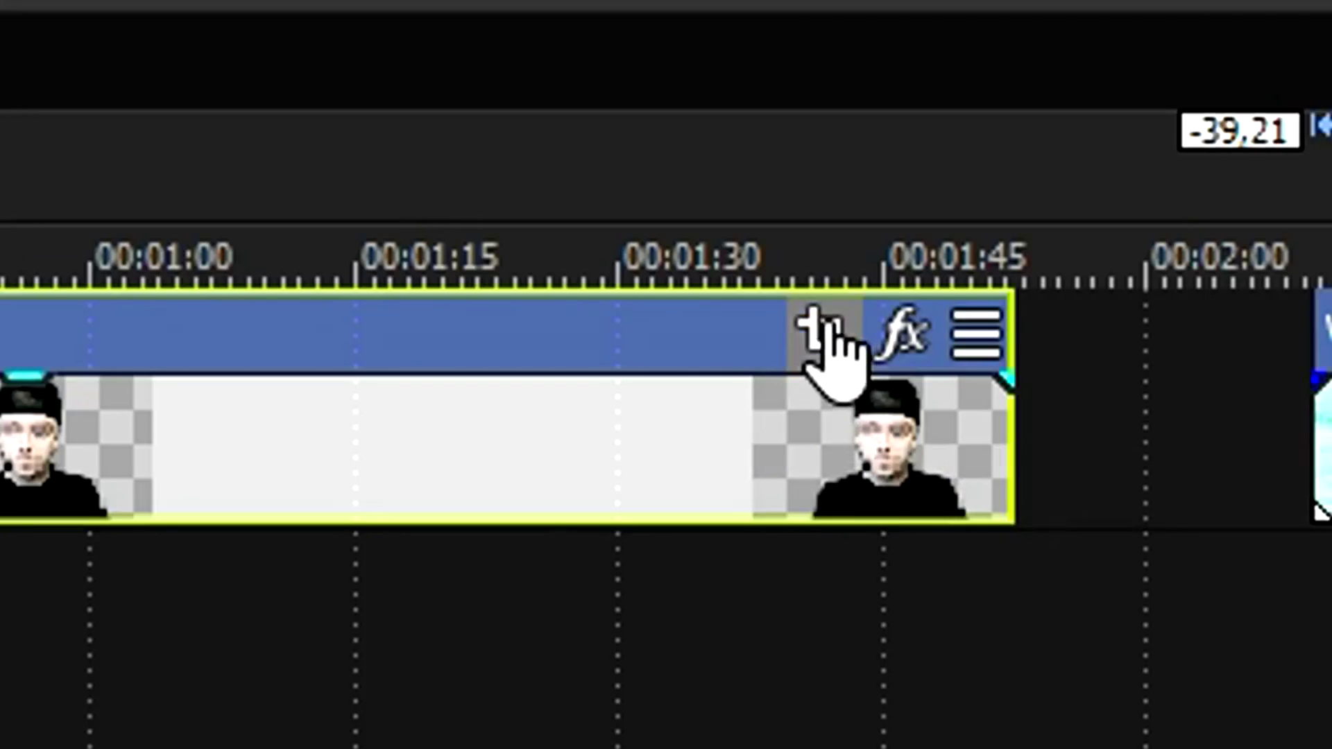
Step: Shrink the ik kijken clip's Pan/Crop frame onto the face, with the zoom finishing earlier
{"action": "left_click", "coordinate": [821, 326]}
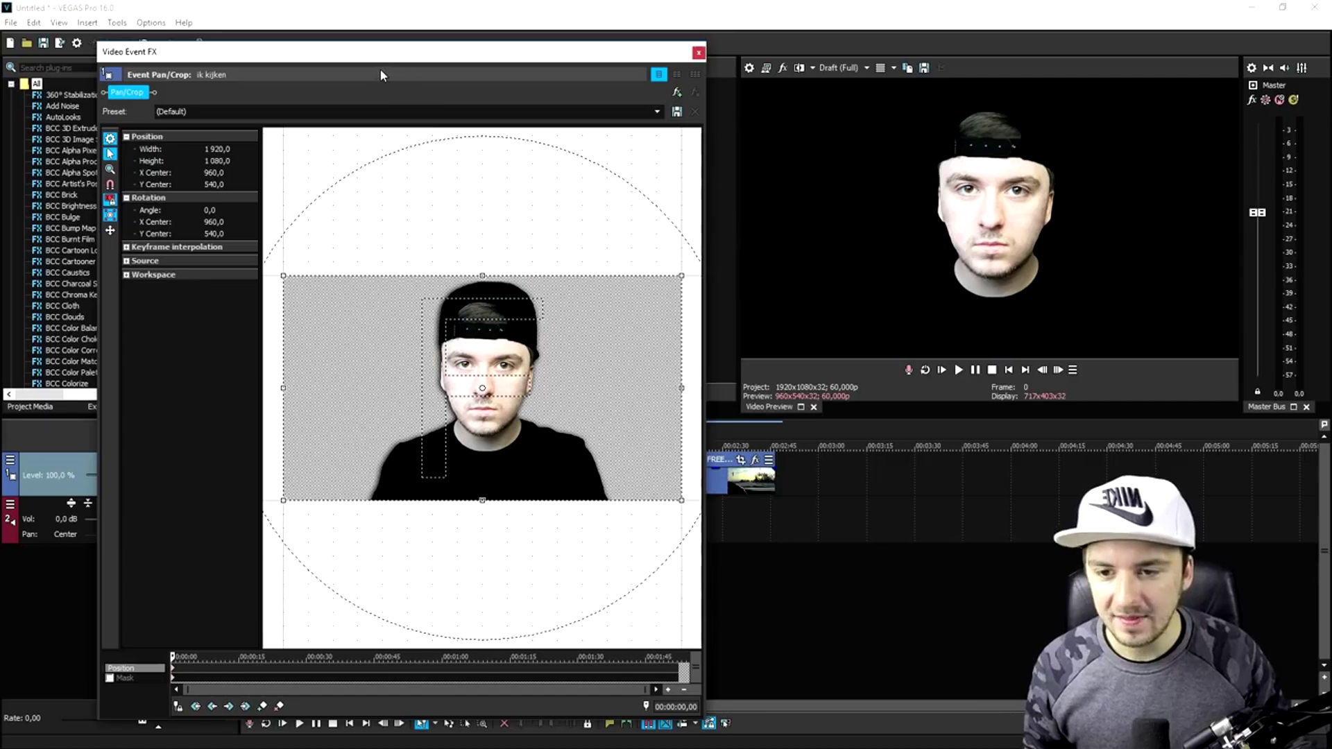
{"action": "left_click_drag", "start_coordinate": [380, 68], "coordinate": [301, 28]}
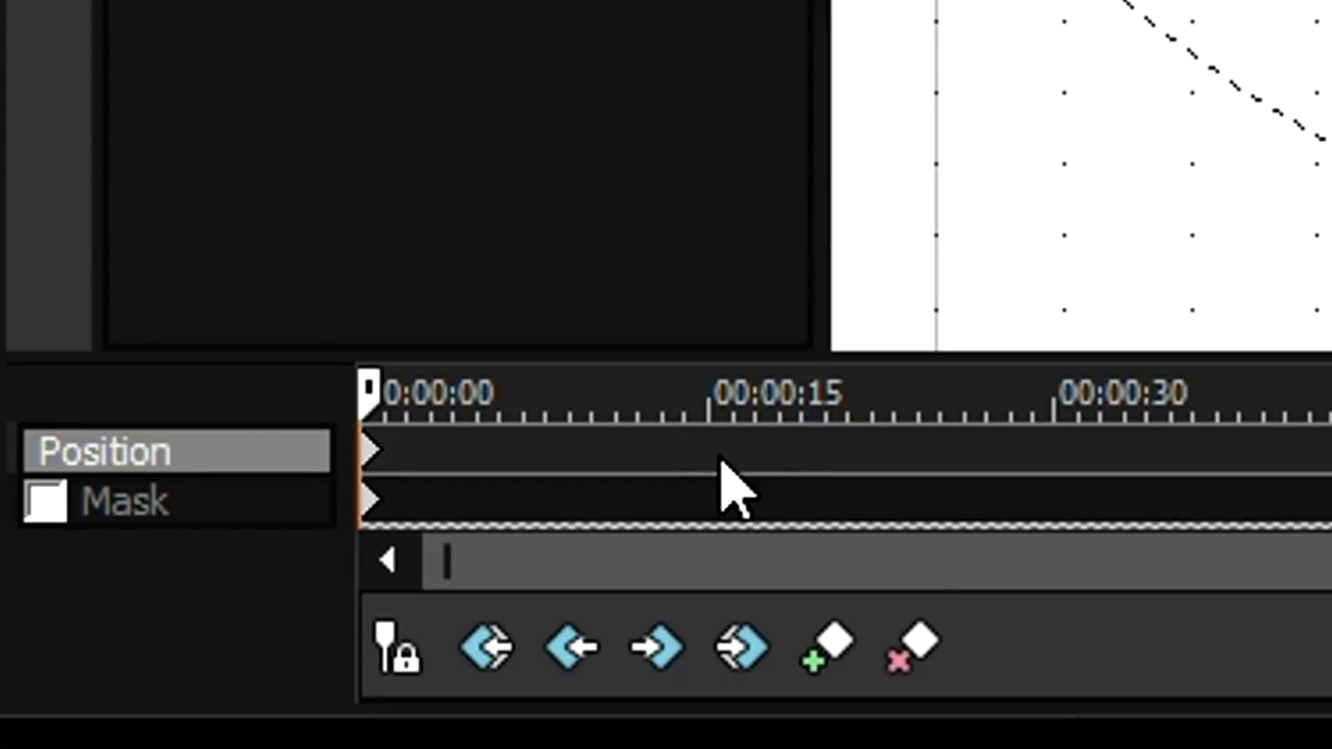
{"action": "left_click", "coordinate": [722, 460]}
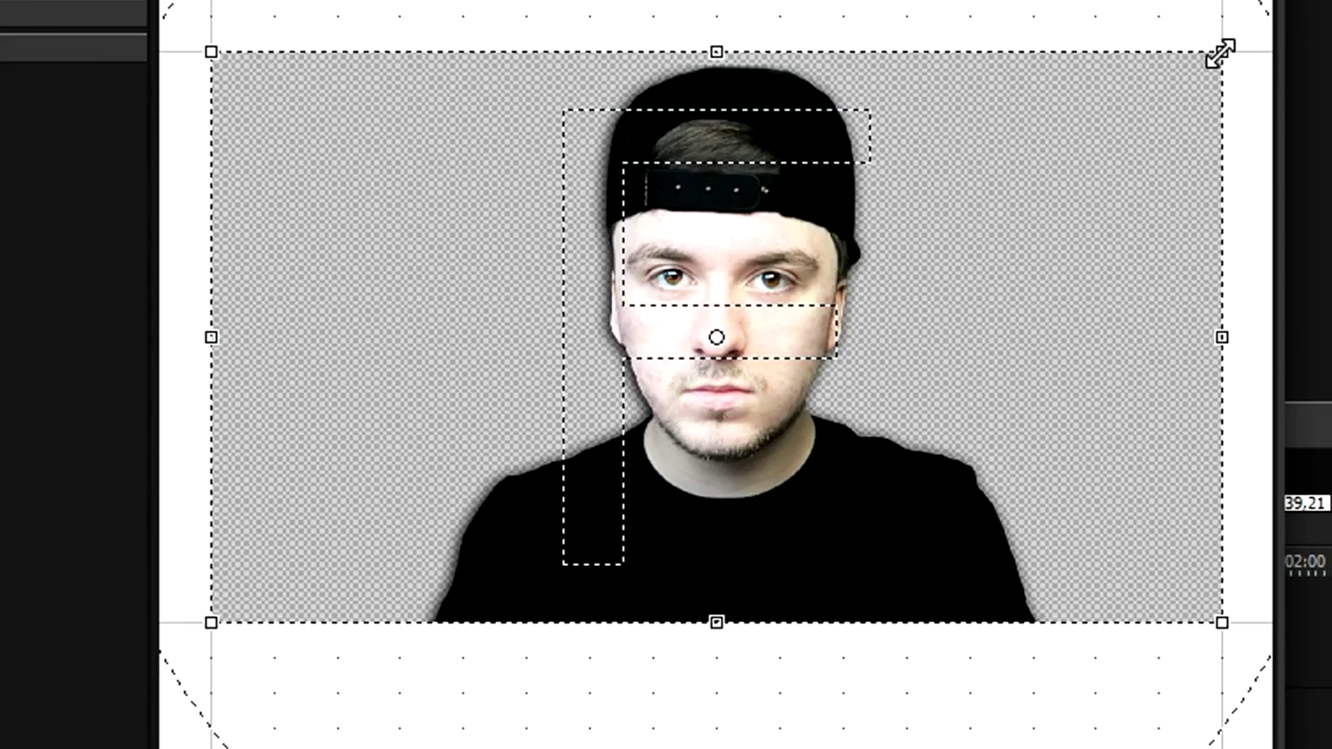
{"action": "left_click_drag", "start_coordinate": [1221, 53], "coordinate": [927, 253]}
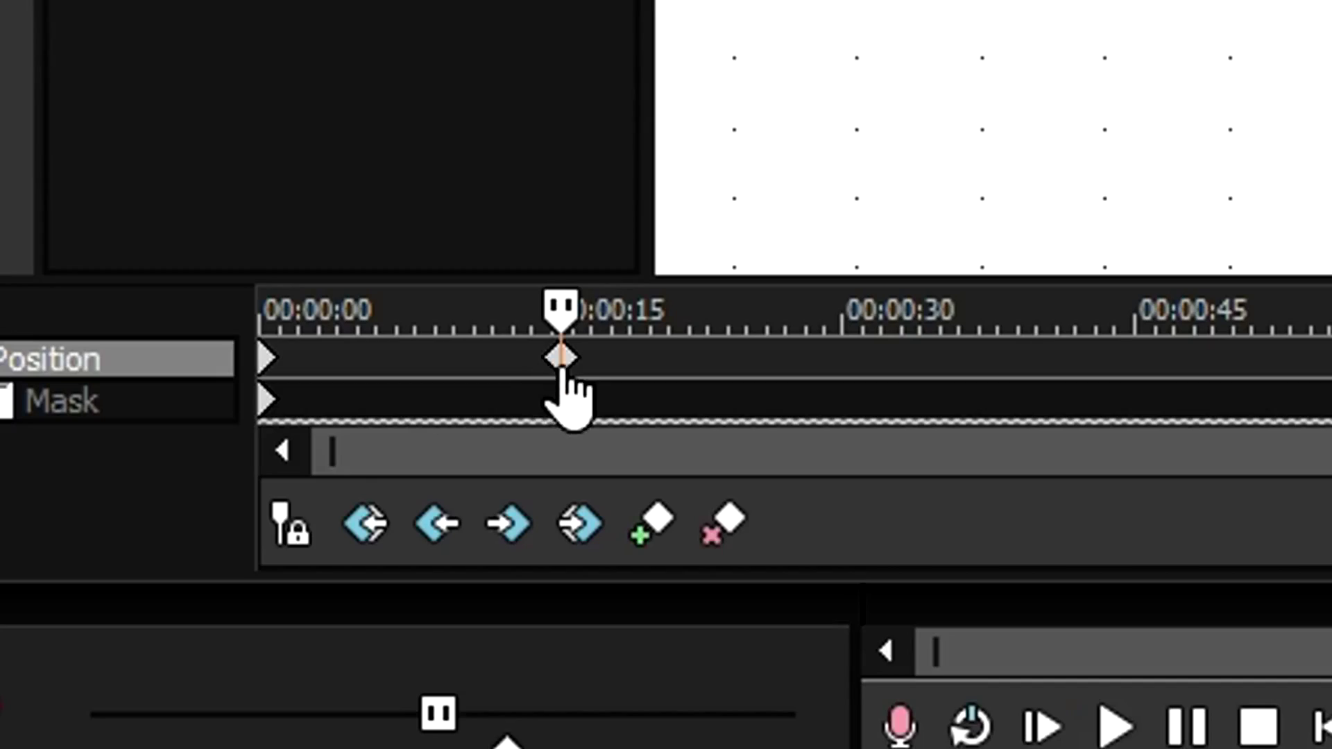
{"action": "left_click_drag", "start_coordinate": [541, 370], "coordinate": [429, 371]}
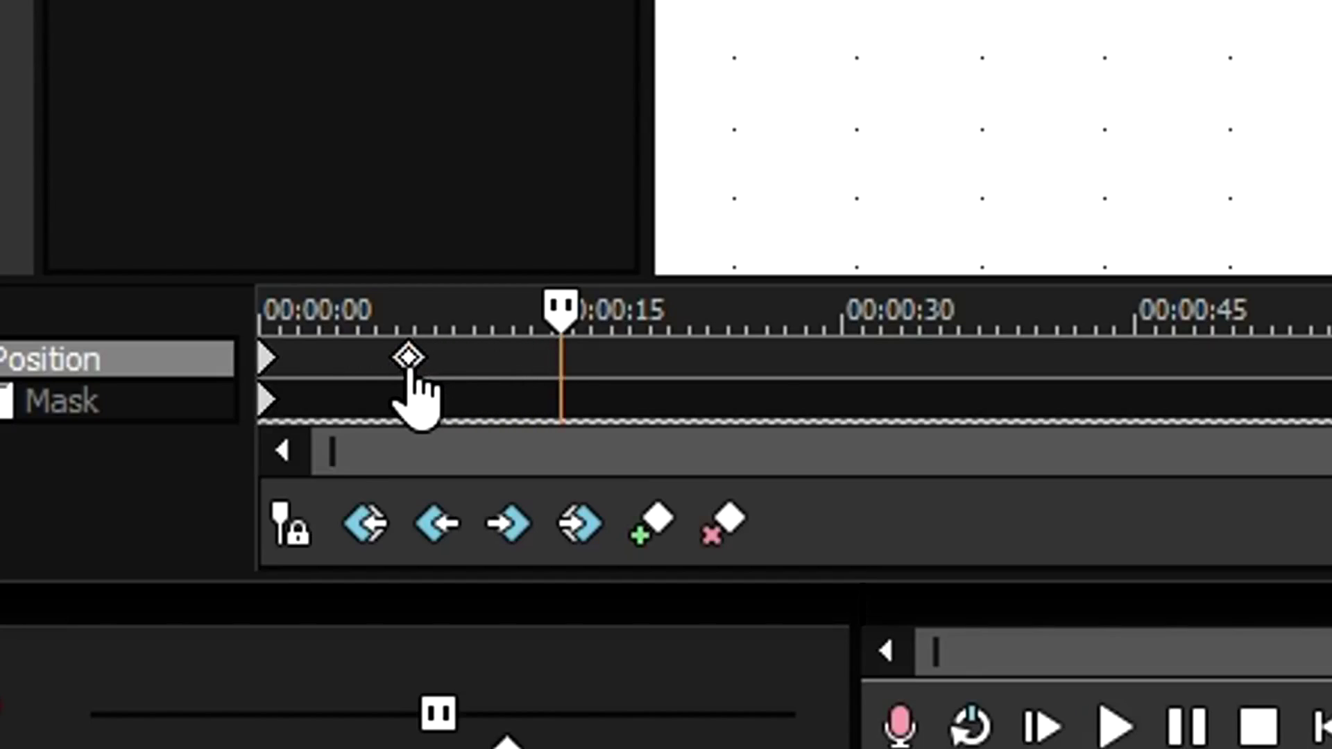
Step: Put the Pan/Crop time marker on the zoom keyframe and create a keyframe there
{"action": "left_click", "coordinate": [409, 359]}
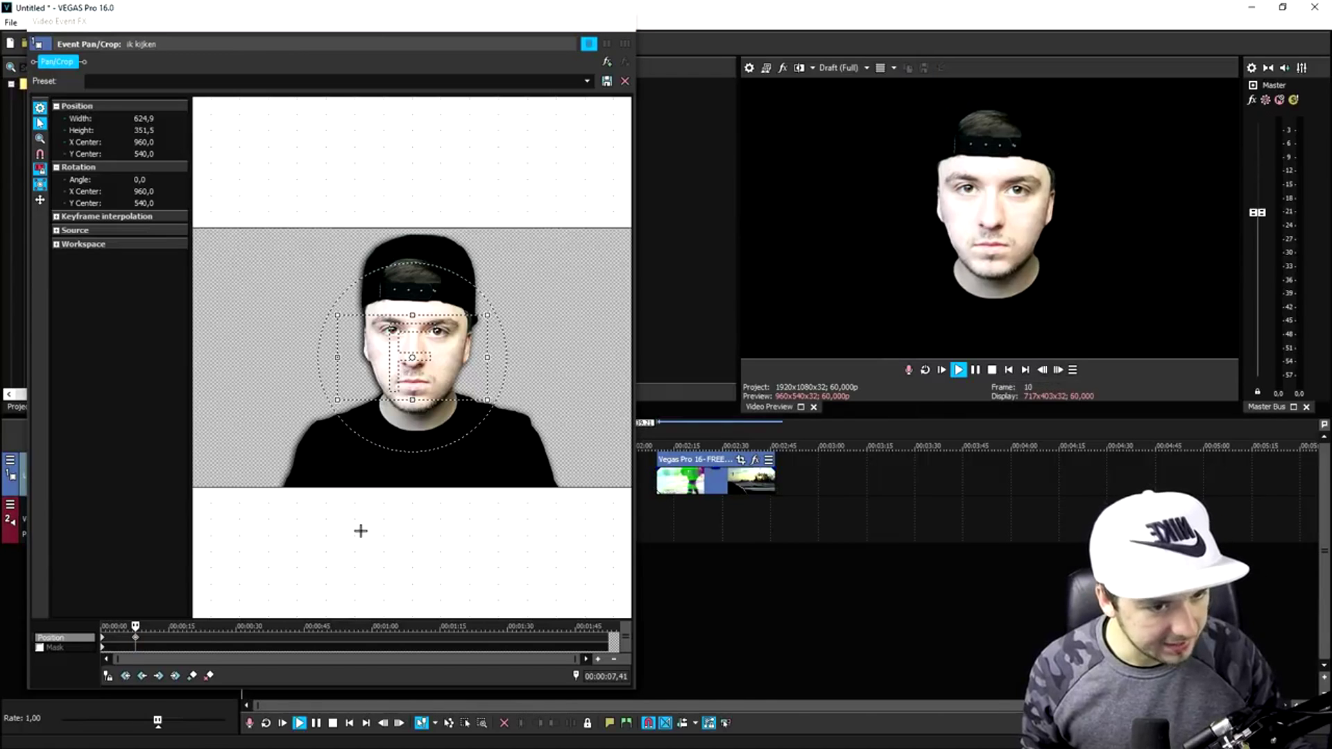
{"action": "scroll", "coordinate": [345, 544], "scroll_direction": "up", "scroll_amount": 2}
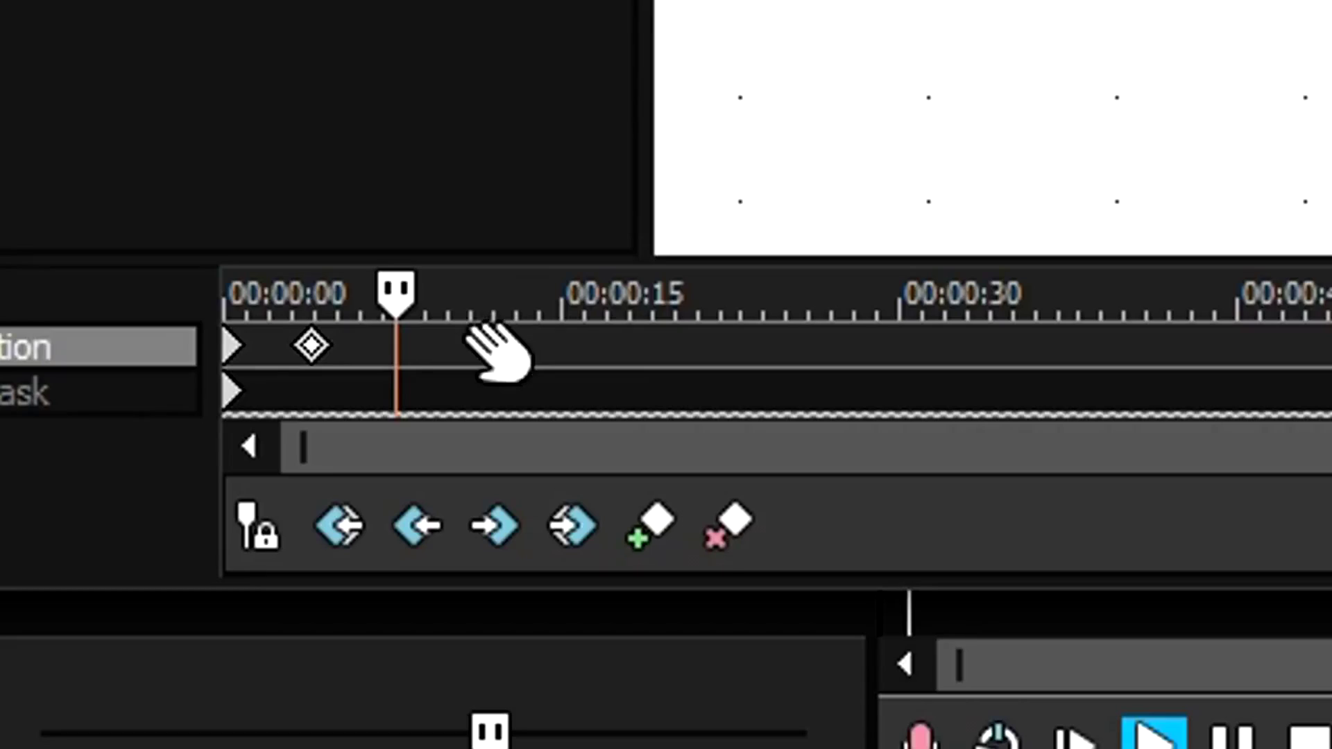
{"action": "left_click", "coordinate": [311, 345]}
{"action": "scroll", "coordinate": [573, 385], "scroll_direction": "up", "scroll_amount": 4}
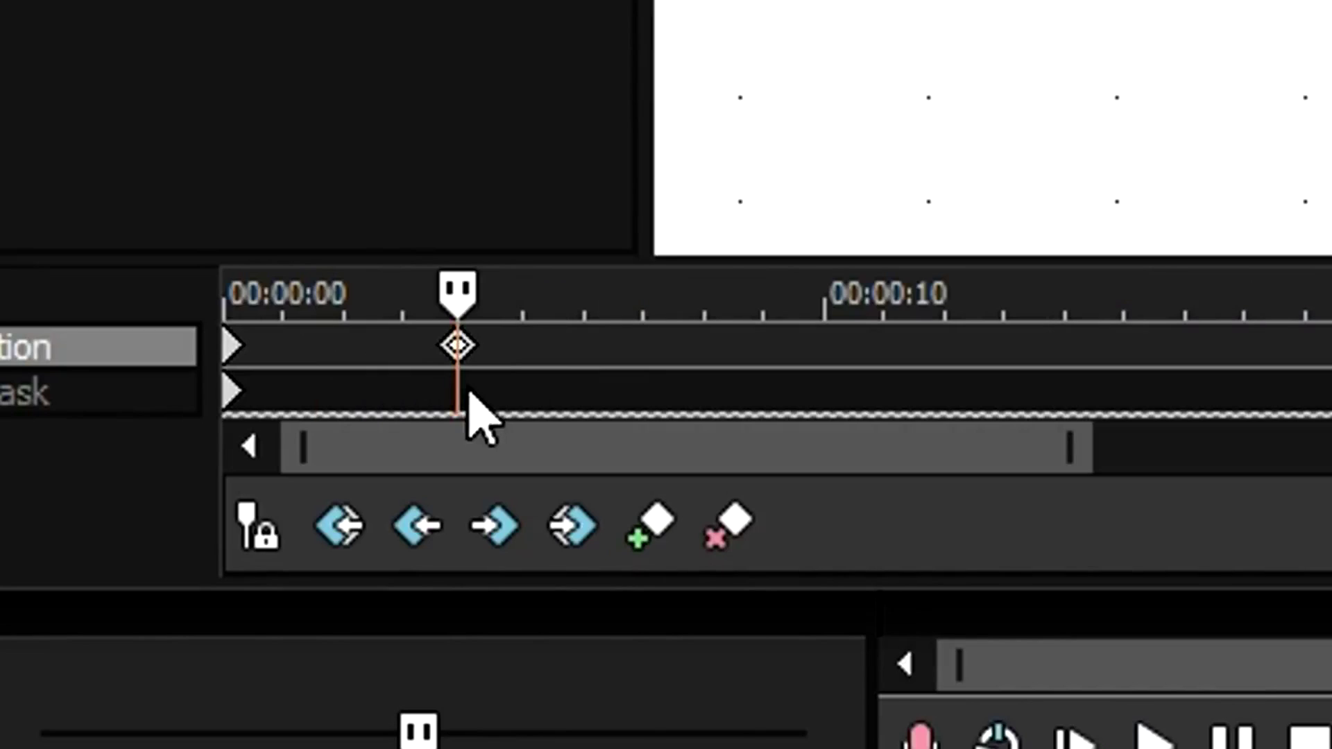
{"action": "scroll", "coordinate": [564, 389], "scroll_direction": "up", "scroll_amount": 5}
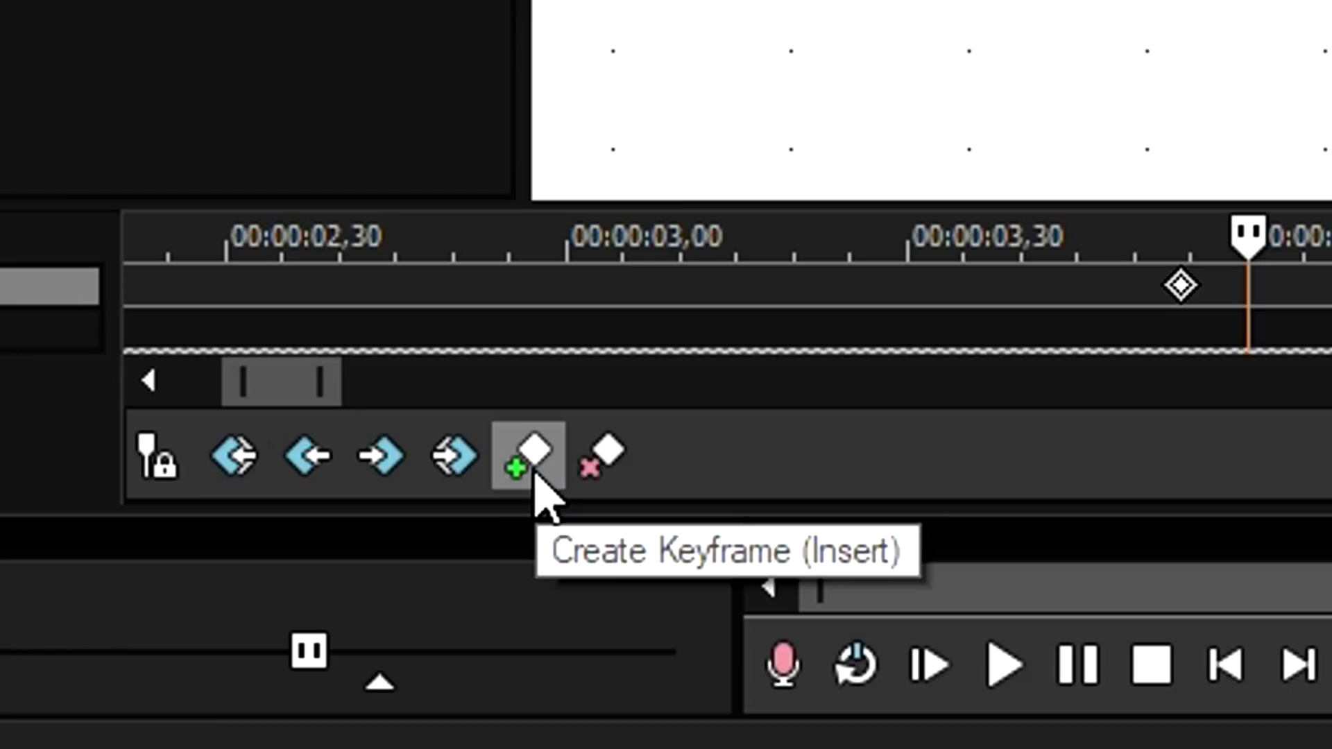
{"action": "left_click", "coordinate": [659, 550]}
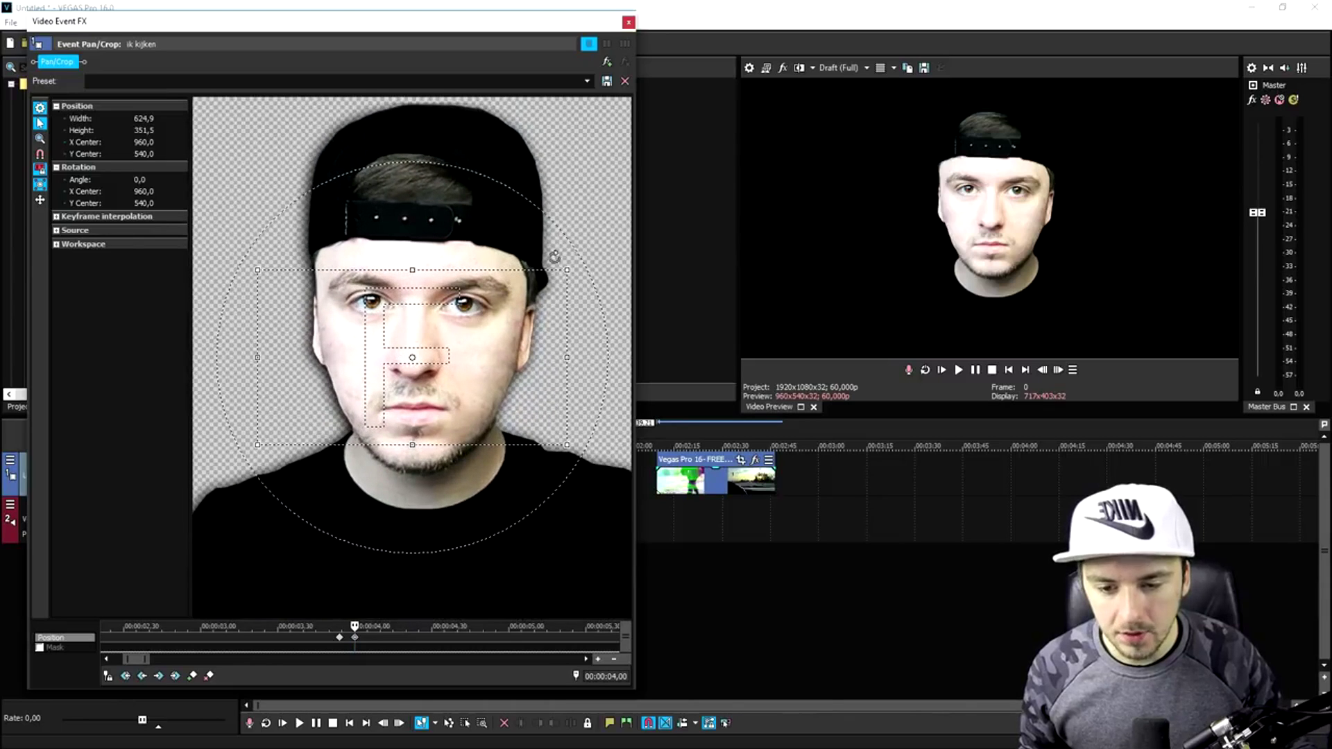
Step: Shrink, rotate (Angle -206,5) and center the crop on the eye, then shift the 4-second keyframe slightly later
{"action": "left_click_drag", "start_coordinate": [574, 262], "coordinate": [492, 315]}
{"action": "left_click_drag", "start_coordinate": [827, 335], "coordinate": [758, 378]}
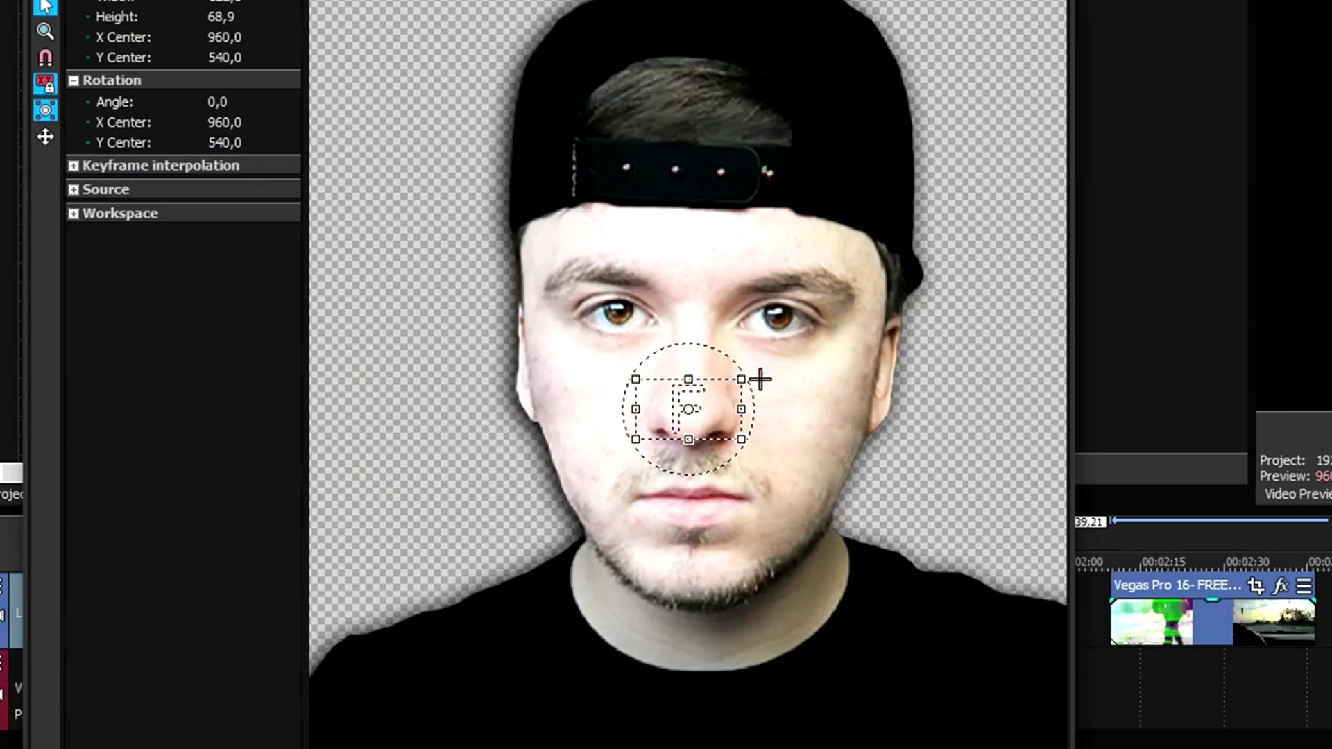
{"action": "scroll", "coordinate": [721, 424], "scroll_direction": "up", "scroll_amount": 2}
{"action": "scroll", "coordinate": [681, 470], "scroll_direction": "up", "scroll_amount": 1}
{"action": "left_click_drag", "start_coordinate": [672, 526], "coordinate": [624, 266]}
{"action": "left_click_drag", "start_coordinate": [723, 395], "coordinate": [554, 173]}
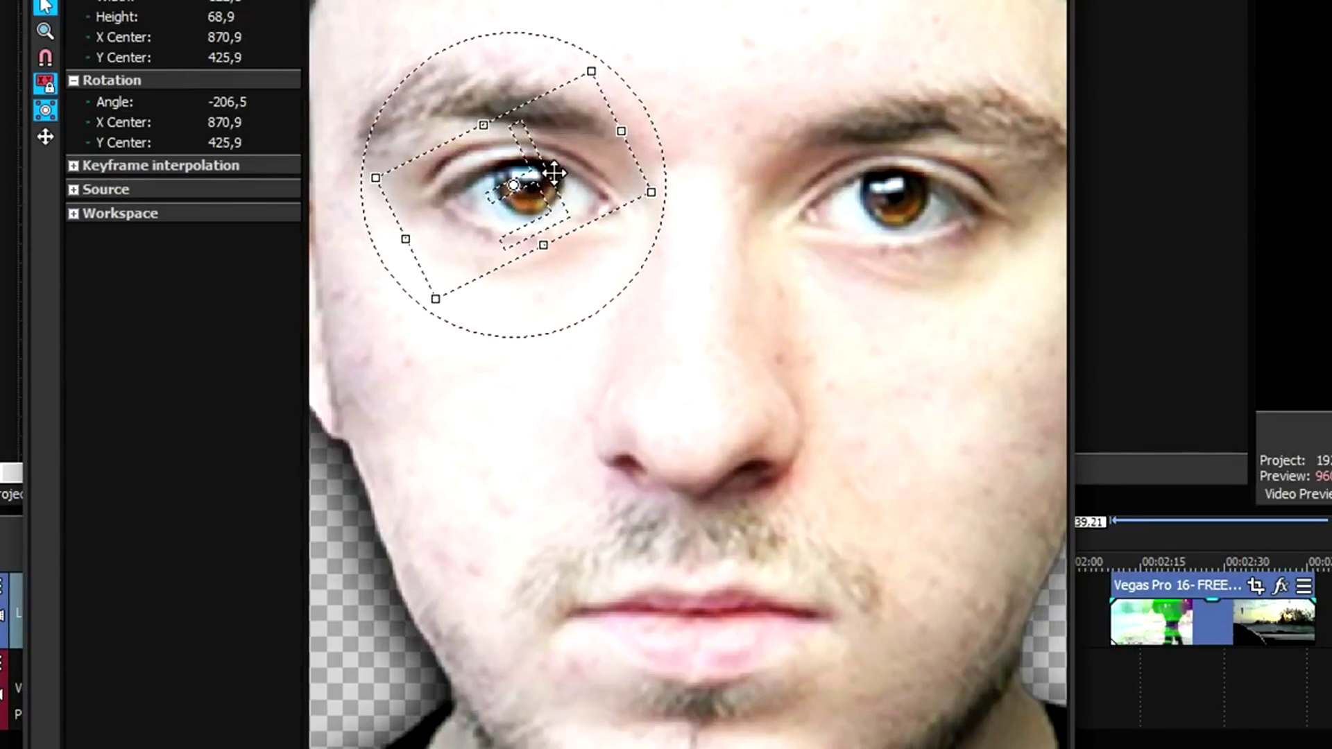
{"action": "left_click_drag", "start_coordinate": [597, 72], "coordinate": [552, 169]}
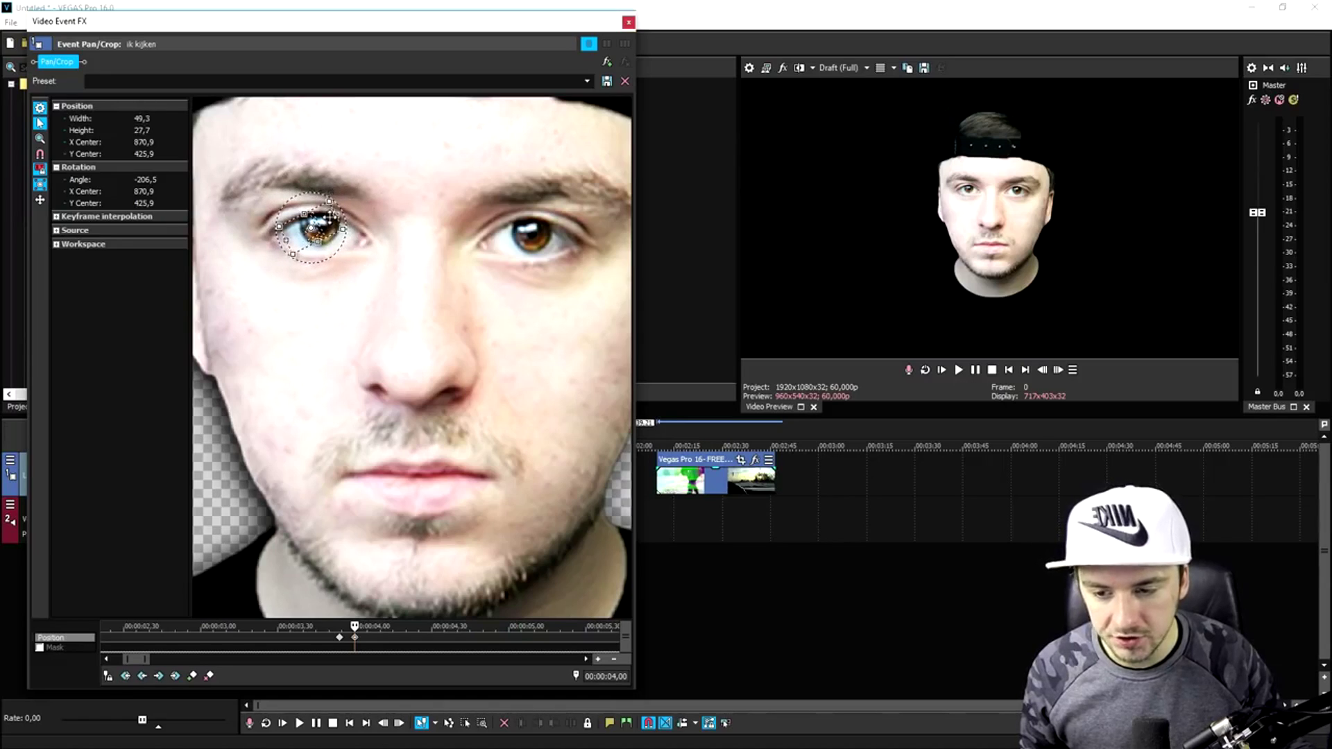
{"action": "scroll", "coordinate": [332, 217], "scroll_direction": "up", "scroll_amount": 2}
{"action": "left_click_drag", "start_coordinate": [271, 154], "coordinate": [279, 158]}
{"action": "scroll", "coordinate": [344, 646], "scroll_direction": "down", "scroll_amount": 3}
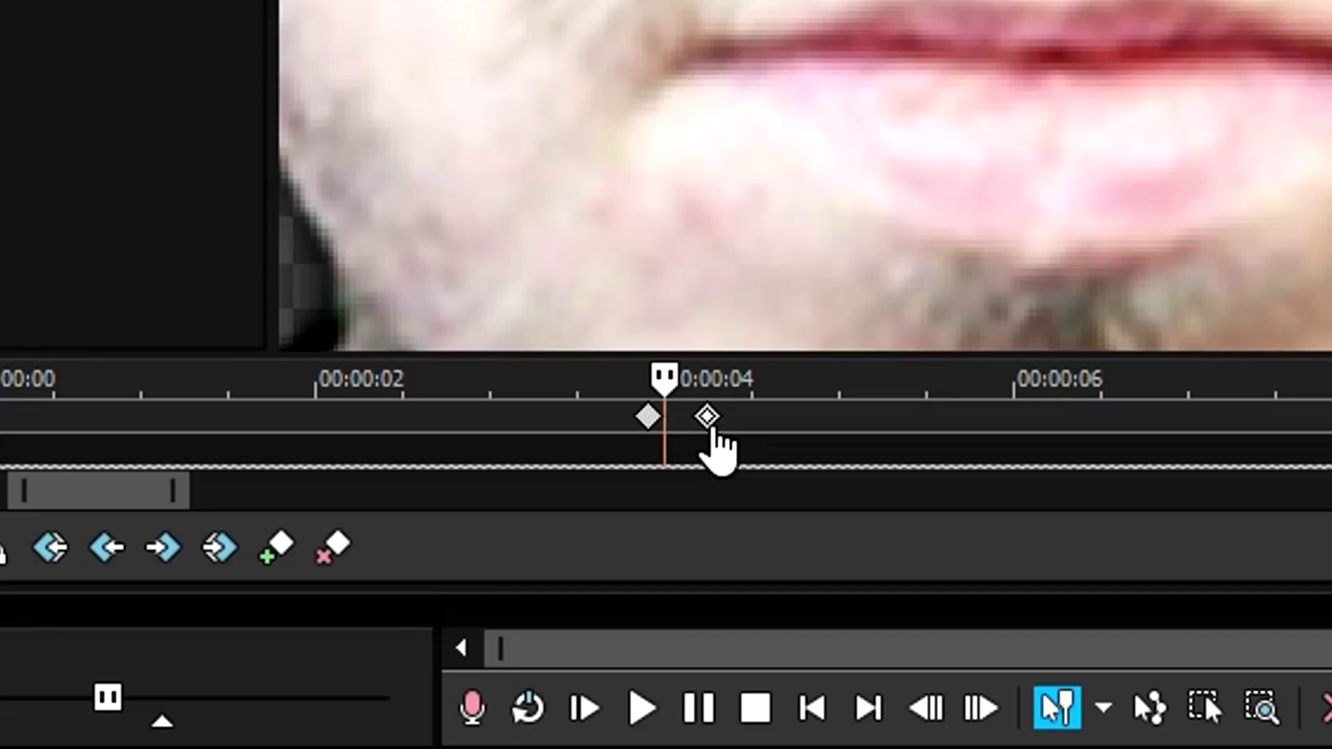
{"action": "left_click_drag", "start_coordinate": [727, 429], "coordinate": [732, 429]}
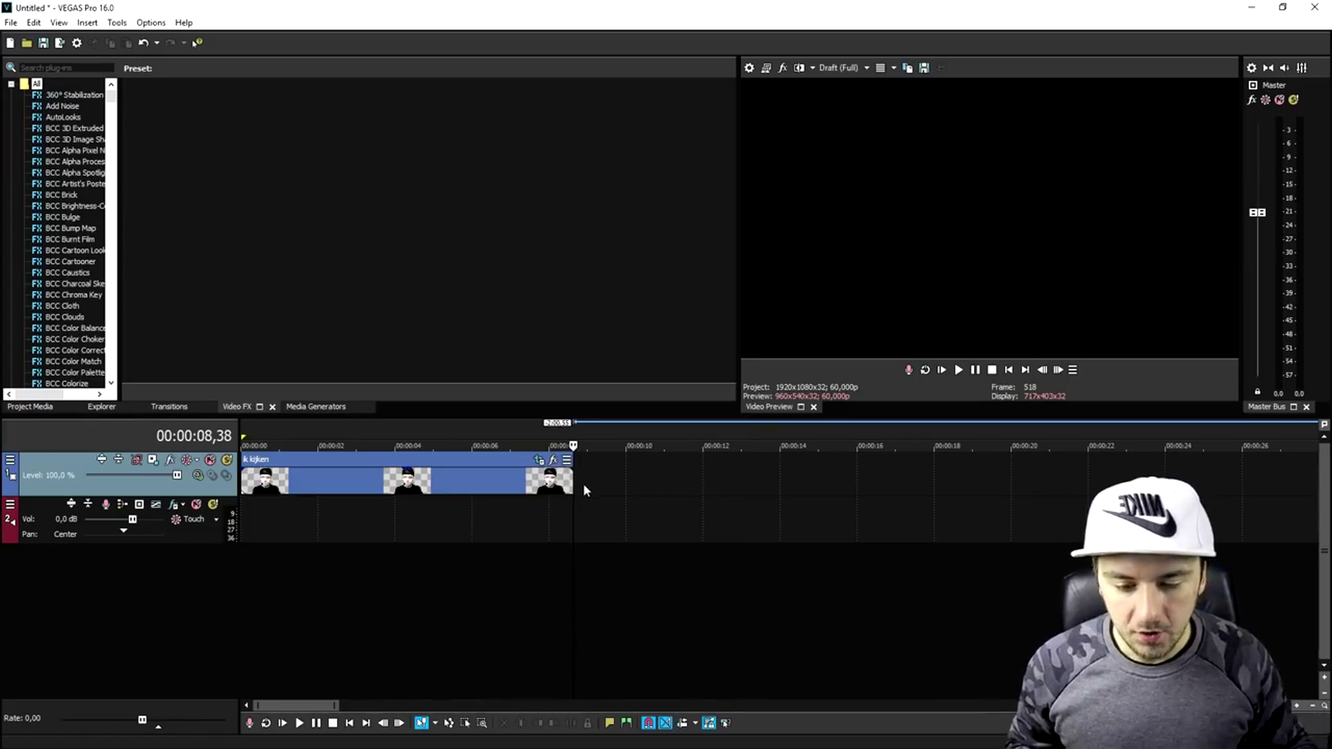
Step: Insert a new top video track and move the glitch footage clip onto it
{"action": "right_click", "coordinate": [598, 483]}
{"action": "left_click", "coordinate": [701, 335]}
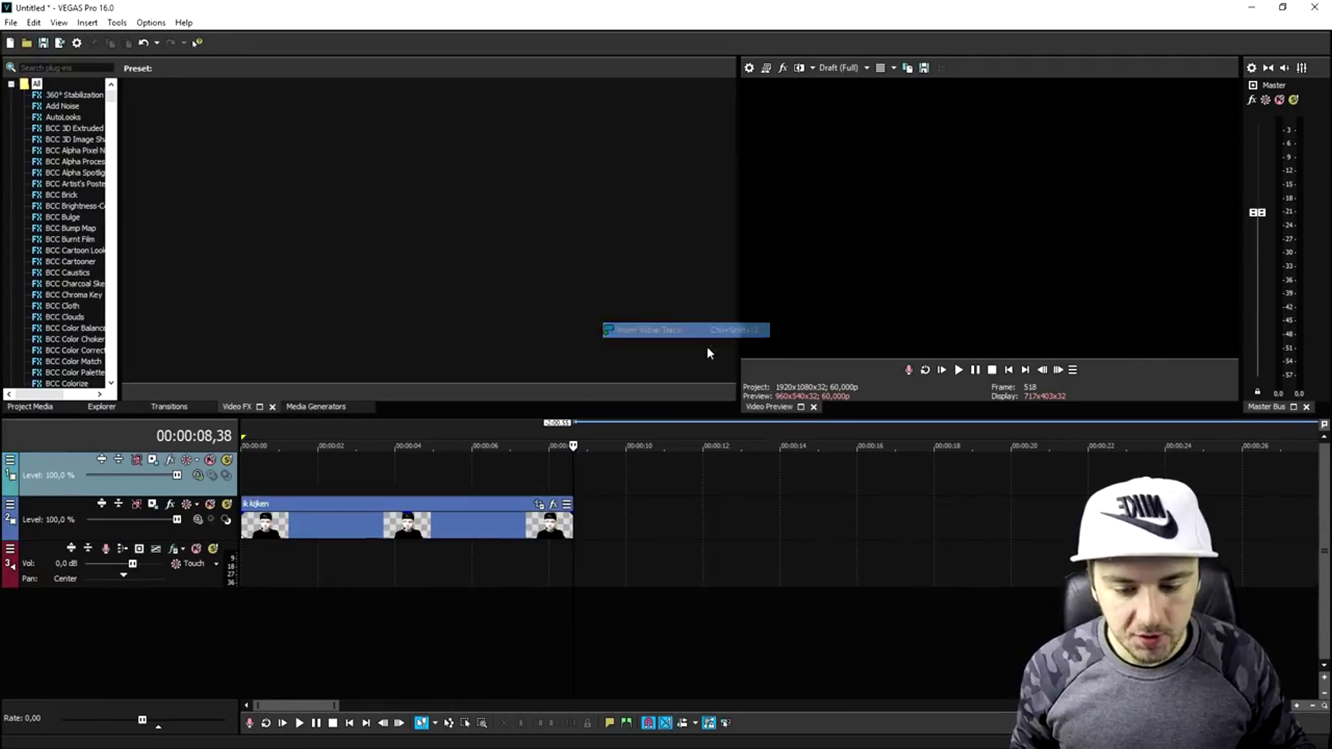
{"action": "scroll", "coordinate": [617, 490], "scroll_direction": "down", "scroll_amount": 3}
{"action": "scroll", "coordinate": [617, 490], "scroll_direction": "down", "scroll_amount": 4}
{"action": "left_click_drag", "start_coordinate": [693, 521], "coordinate": [309, 475]}
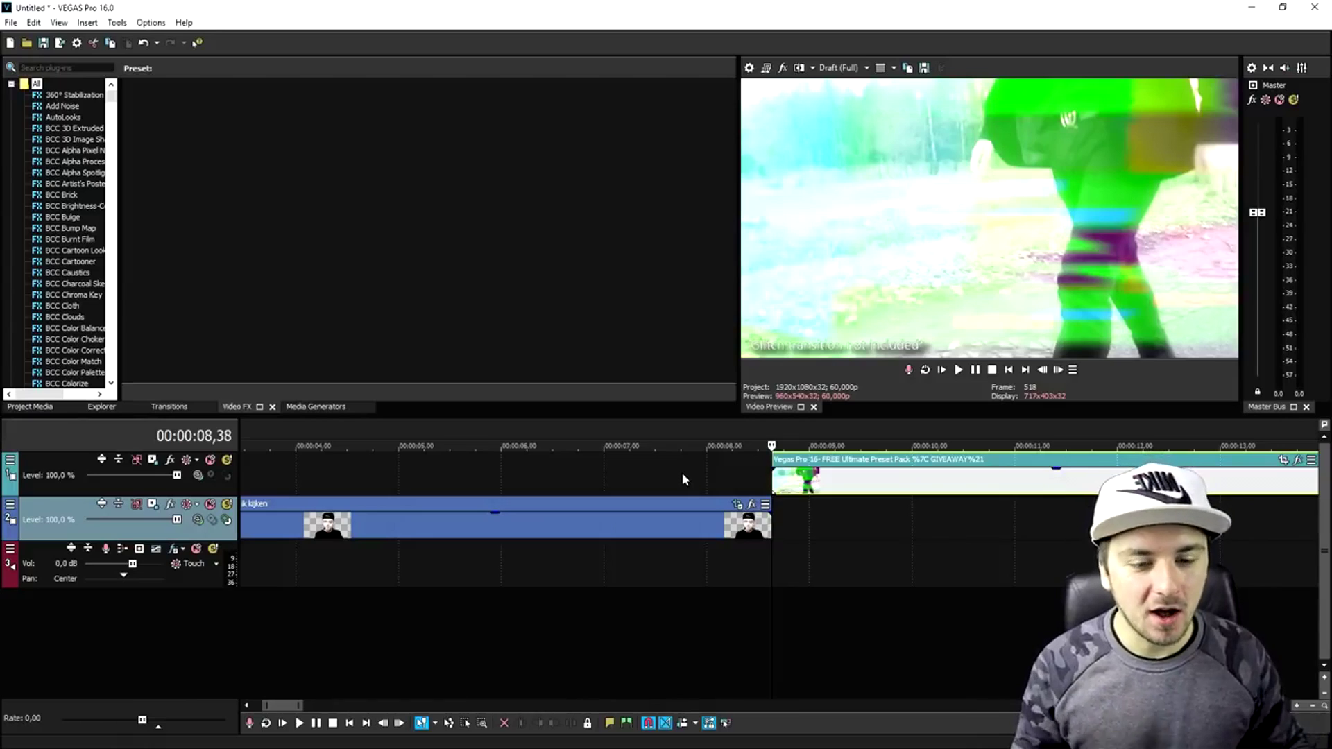
Step: Slide the glitch clip earlier to about 5.9 seconds and preview the transition
{"action": "left_click_drag", "start_coordinate": [805, 481], "coordinate": [718, 481]}
{"action": "left_click", "coordinate": [555, 444]}
{"action": "scroll", "coordinate": [844, 476], "scroll_direction": "up", "scroll_amount": 3}
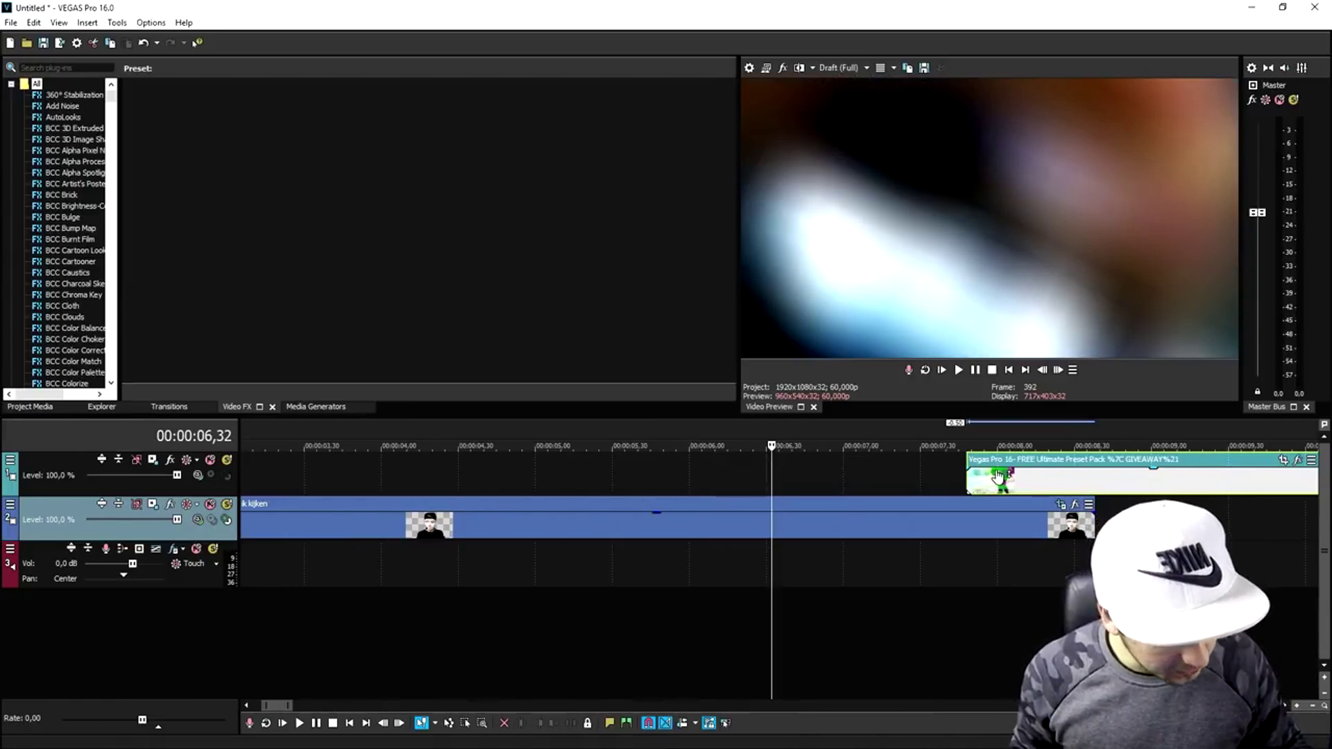
{"action": "left_click_drag", "start_coordinate": [1001, 472], "coordinate": [712, 451]}
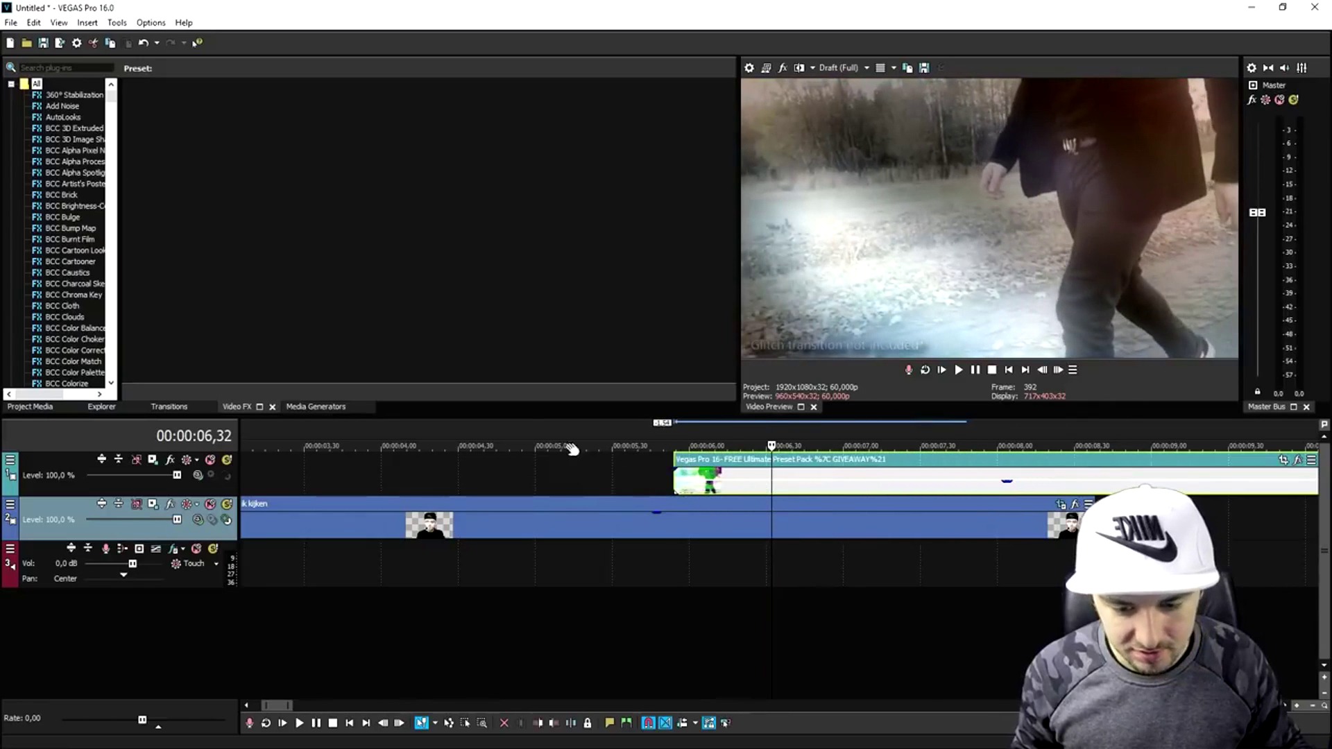
{"action": "left_click", "coordinate": [499, 445]}
{"action": "scroll", "coordinate": [720, 458], "scroll_direction": "left", "scroll_amount": 3}
{"action": "key", "text": "space"}
{"action": "scroll", "coordinate": [720, 458], "scroll_direction": "down", "scroll_amount": 3}
{"action": "left_click", "coordinate": [467, 446]}
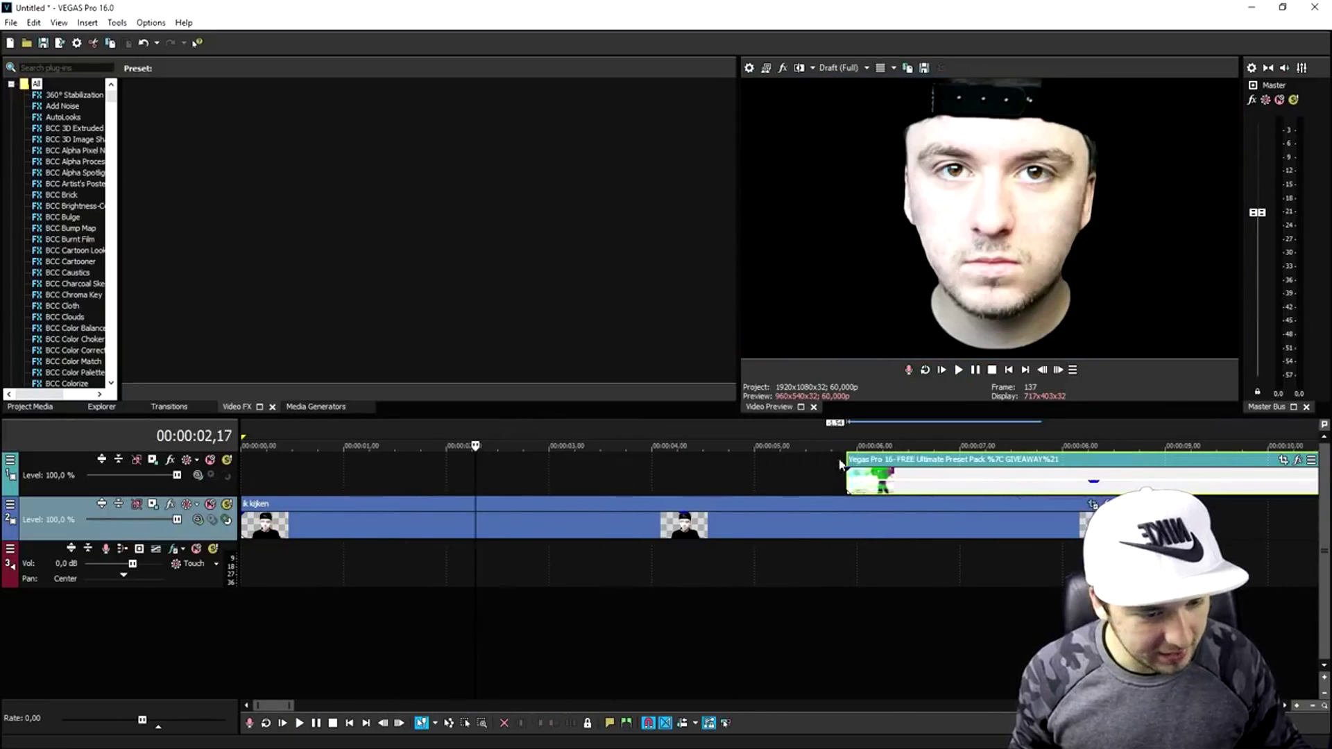
Step: Line up the glitch clip's start at 00:00:04,26 above the face clip
{"action": "left_click_drag", "start_coordinate": [912, 464], "coordinate": [809, 463]}
{"action": "scroll", "coordinate": [868, 452], "scroll_direction": "up", "scroll_amount": 2}
{"action": "left_click_drag", "start_coordinate": [922, 467], "coordinate": [813, 466]}
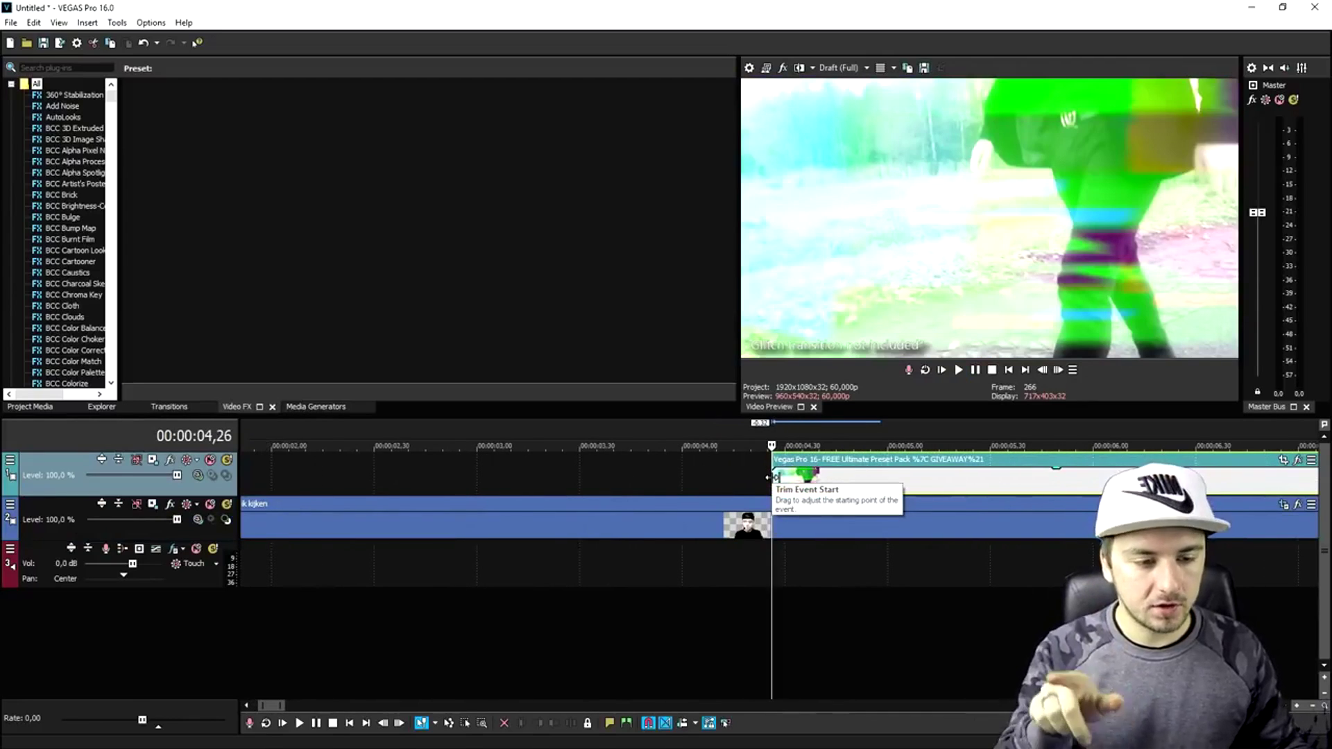
{"action": "scroll", "coordinate": [776, 482], "scroll_direction": "down", "scroll_amount": 2}
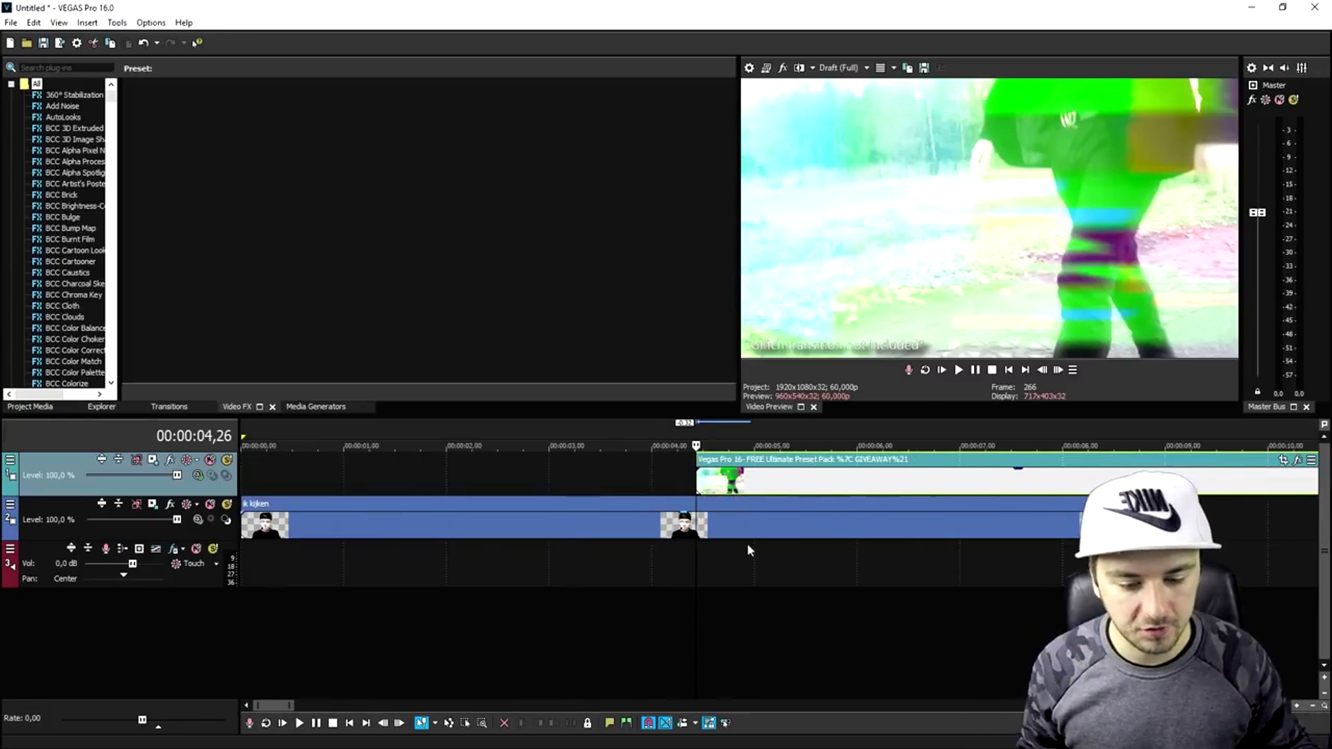
{"action": "scroll", "coordinate": [707, 497], "scroll_direction": "down", "scroll_amount": 2}
{"action": "scroll", "coordinate": [707, 496], "scroll_direction": "down", "scroll_amount": 1}
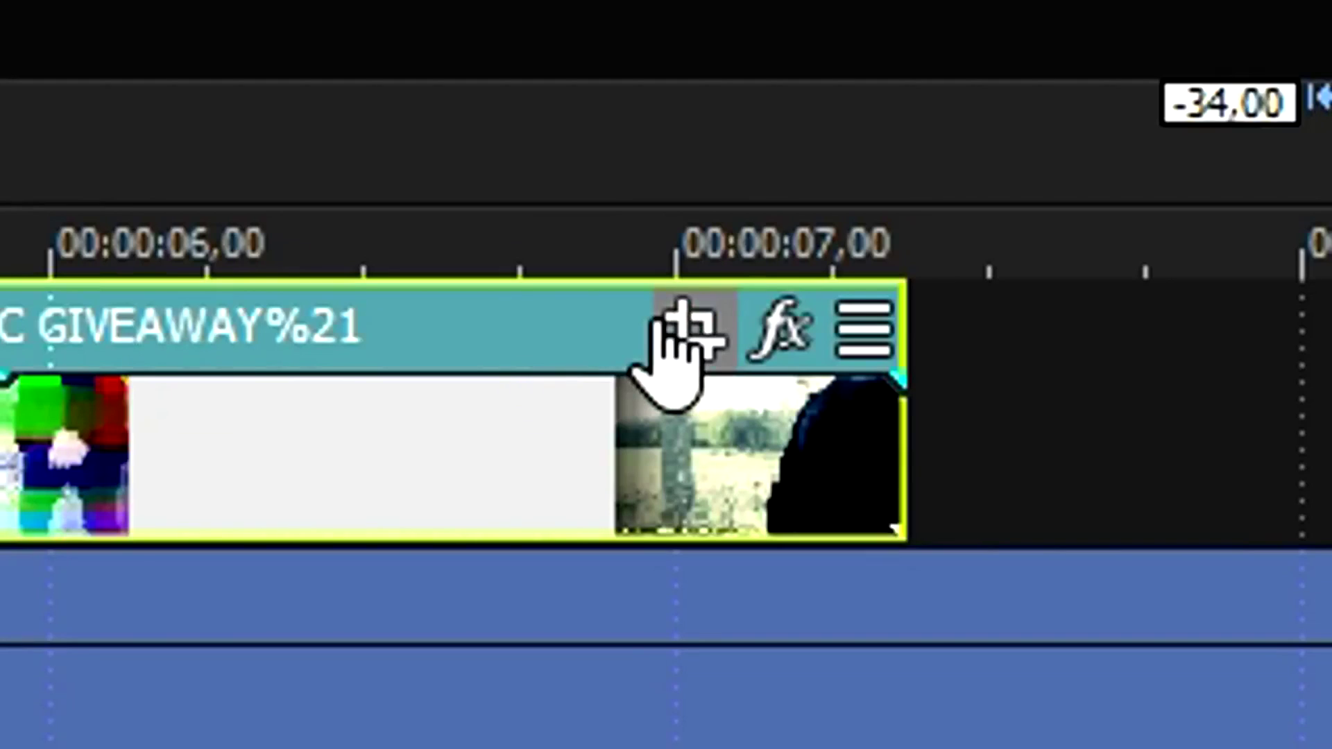
Step: Enable masking in the glitch clip's Pan/Crop and draw a large oval circle mask
{"action": "left_click", "coordinate": [687, 325]}
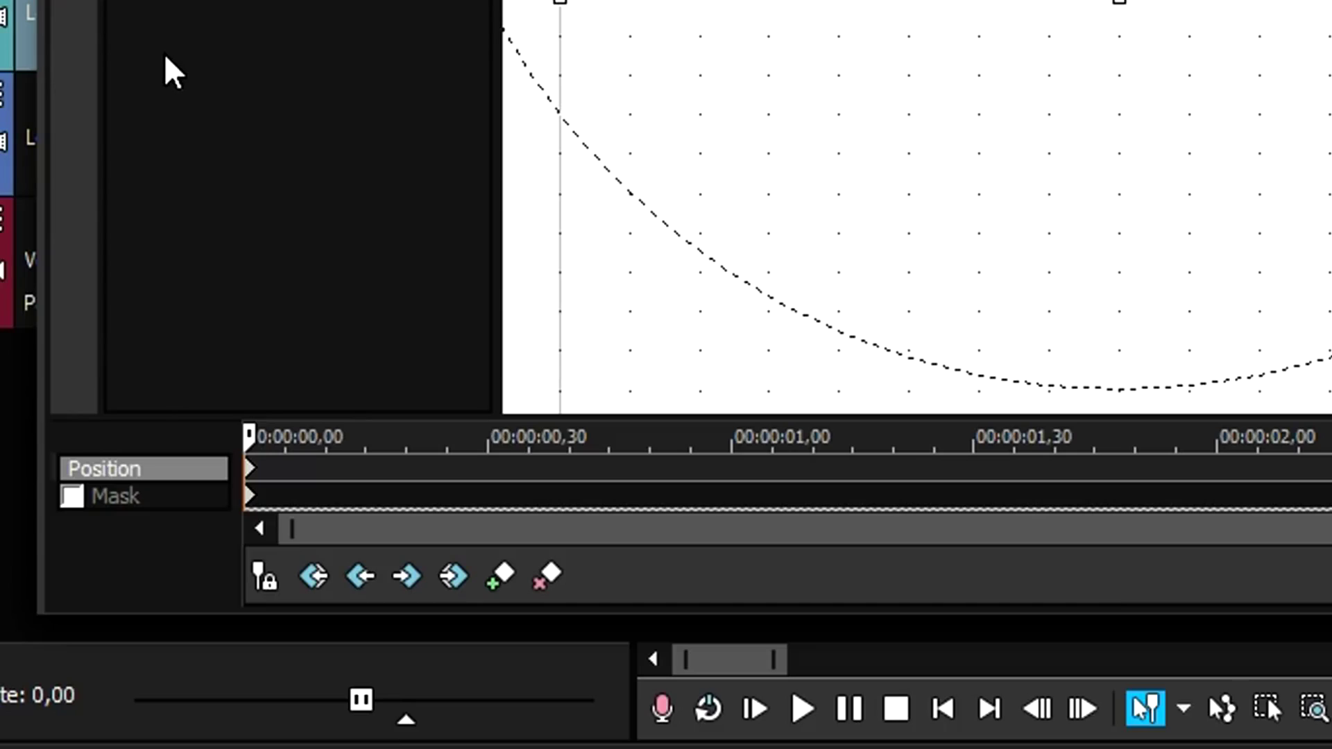
{"action": "left_click", "coordinate": [73, 497]}
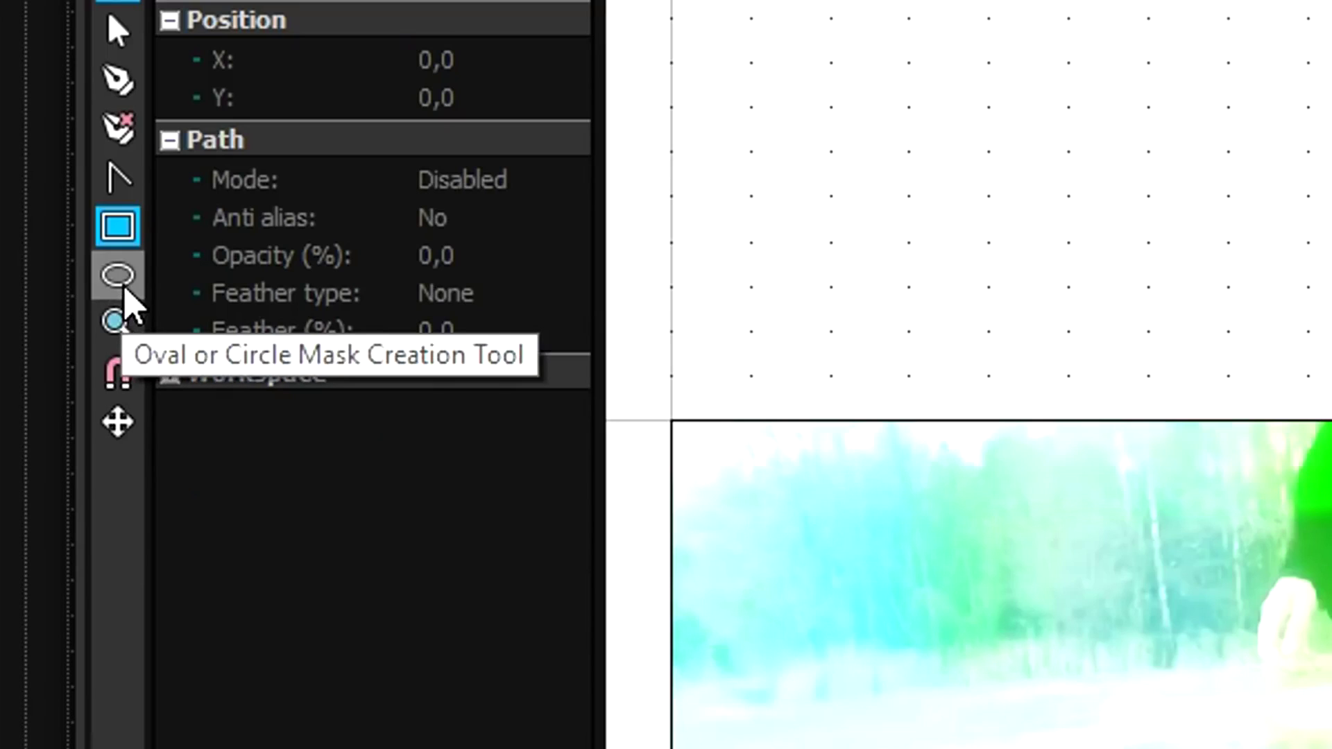
{"action": "left_click", "coordinate": [123, 286]}
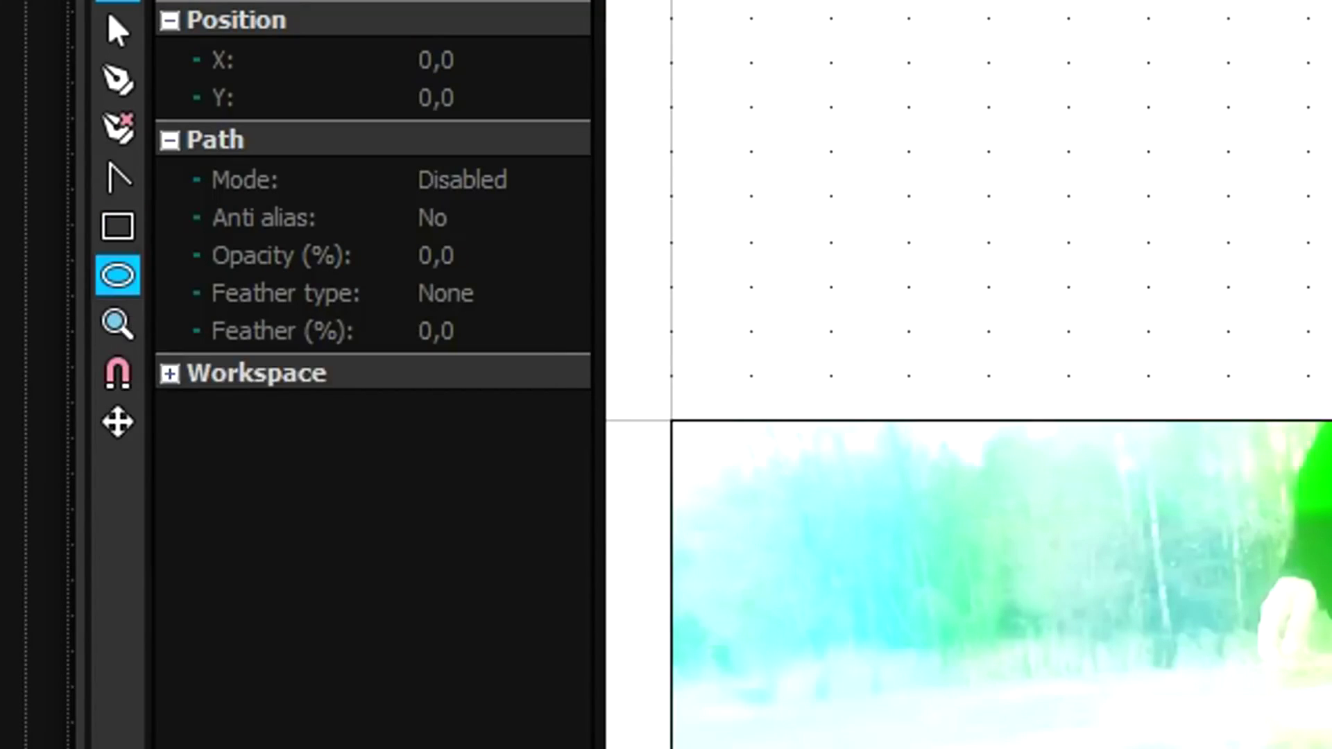
{"action": "left_click_drag", "start_coordinate": [495, 168], "coordinate": [909, 577]}
{"action": "left_click", "coordinate": [724, 316]}
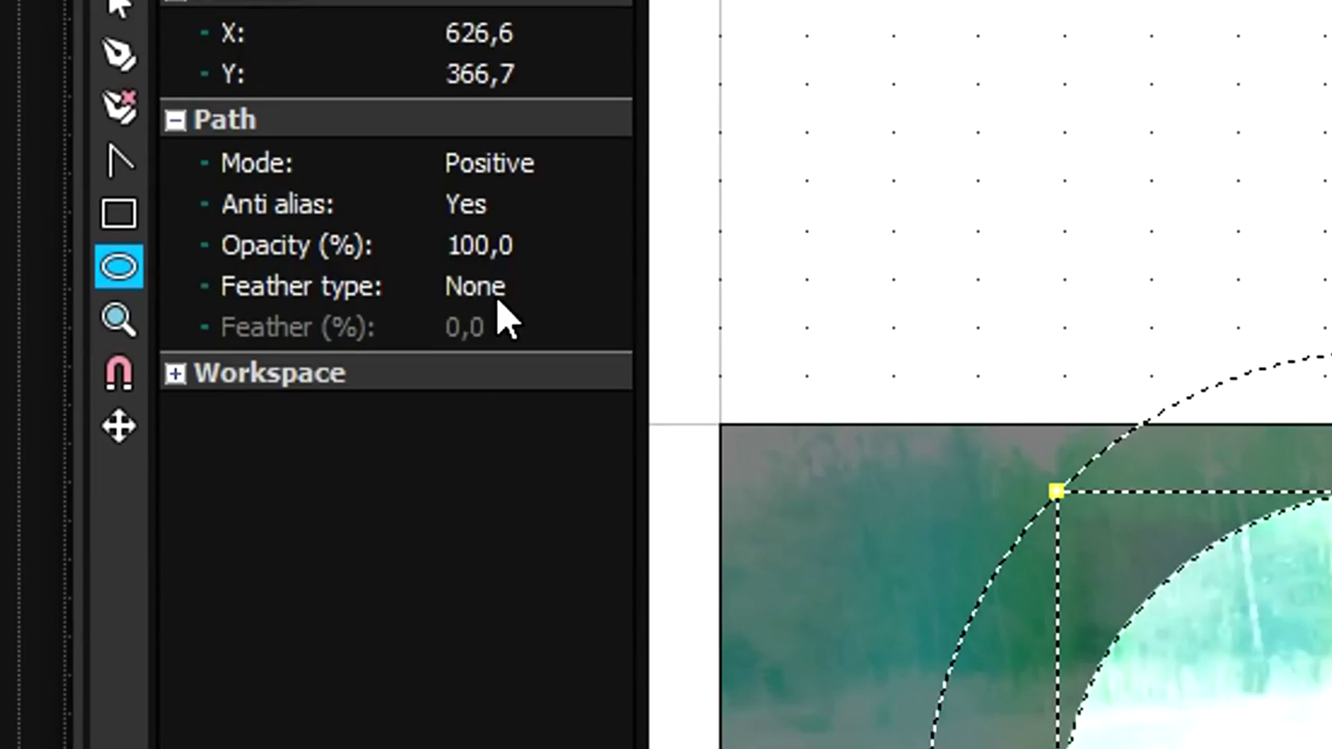
Step: Set the mask's feather type to Both and the feather amount to 18,5%
{"action": "left_click", "coordinate": [489, 288]}
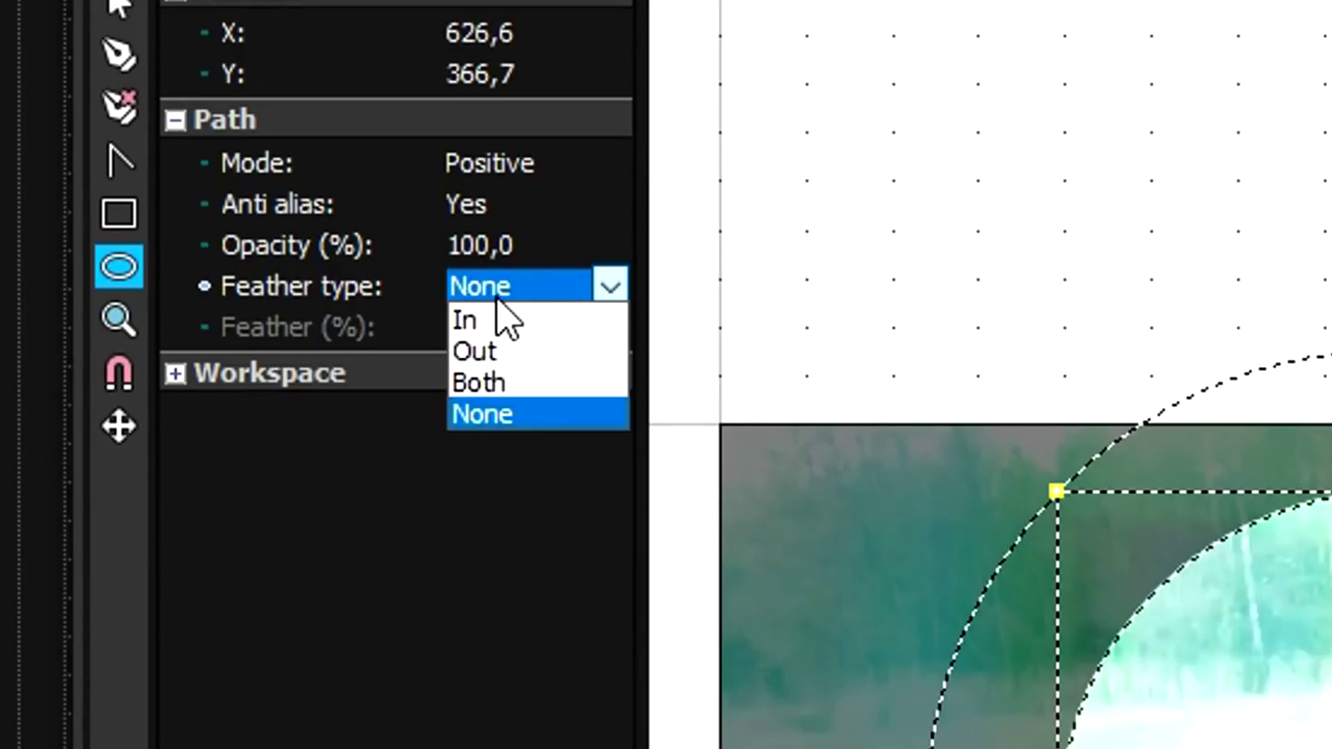
{"action": "left_click", "coordinate": [477, 383]}
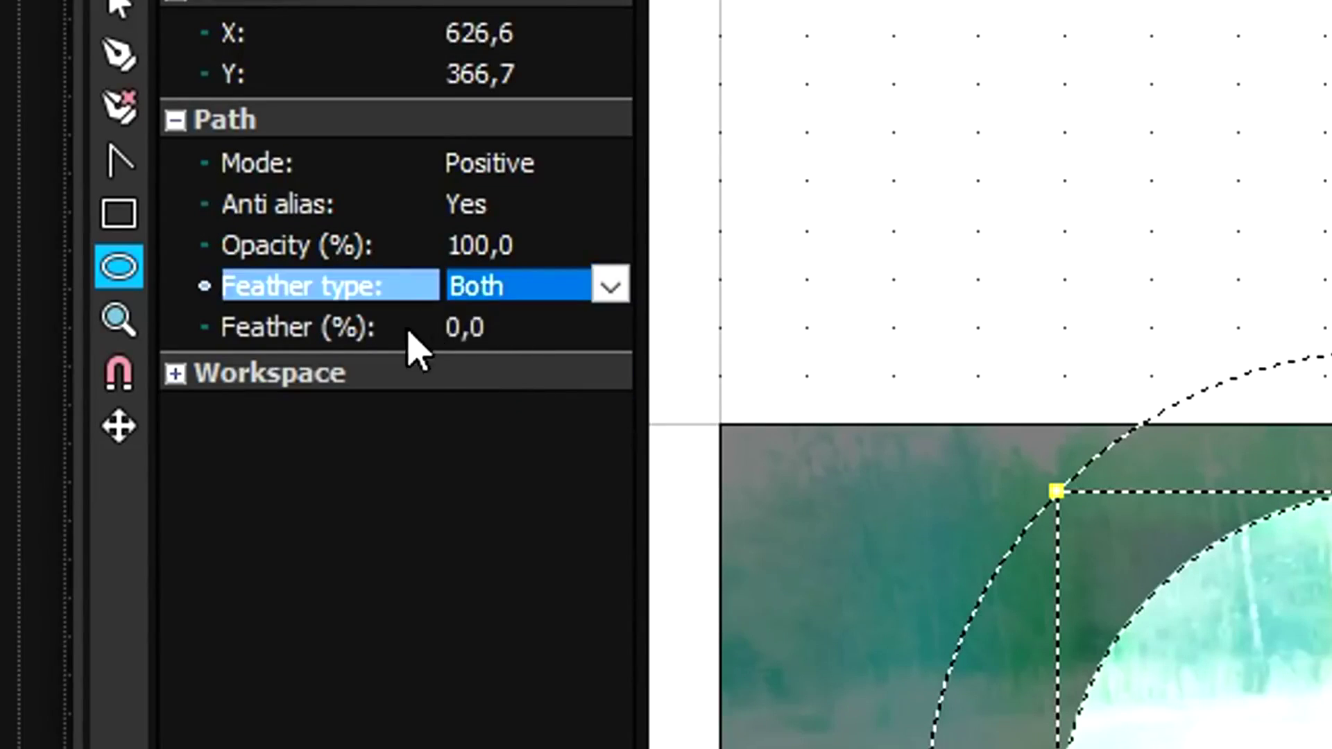
{"action": "left_click", "coordinate": [278, 336]}
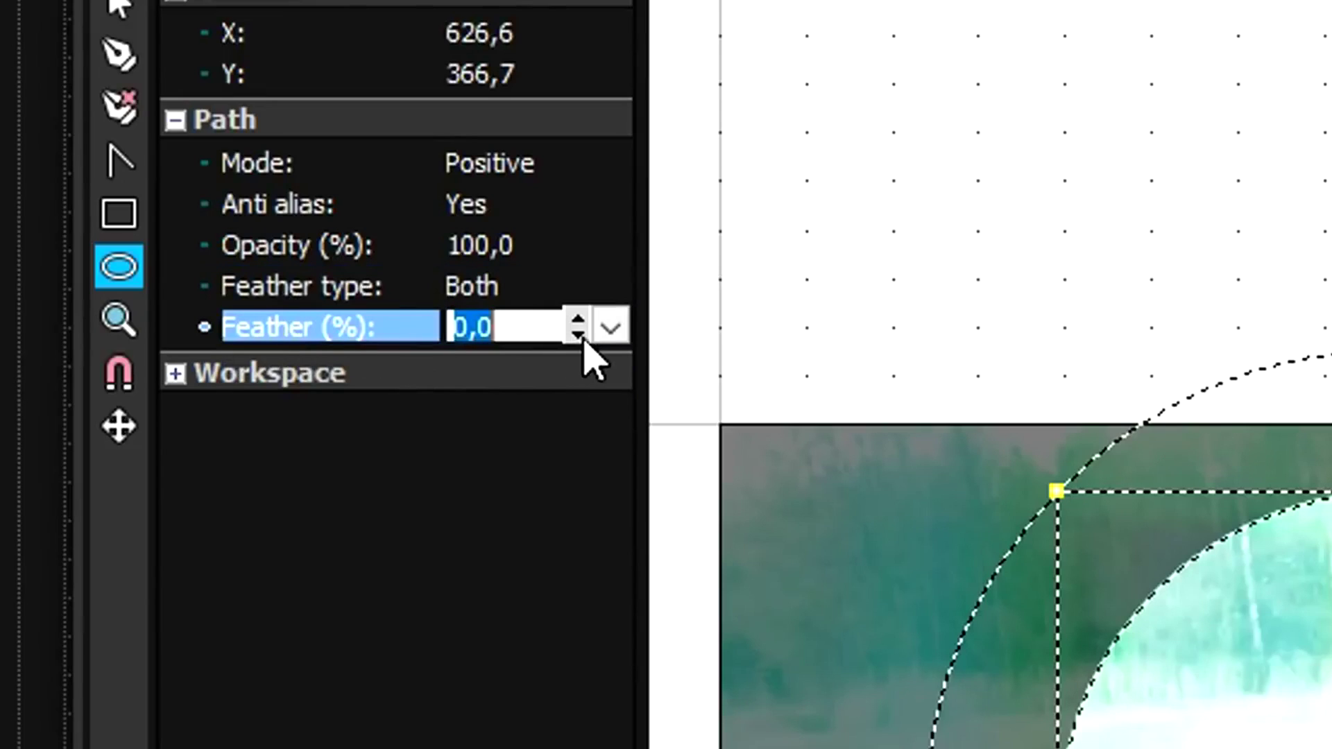
{"action": "left_click", "coordinate": [610, 328]}
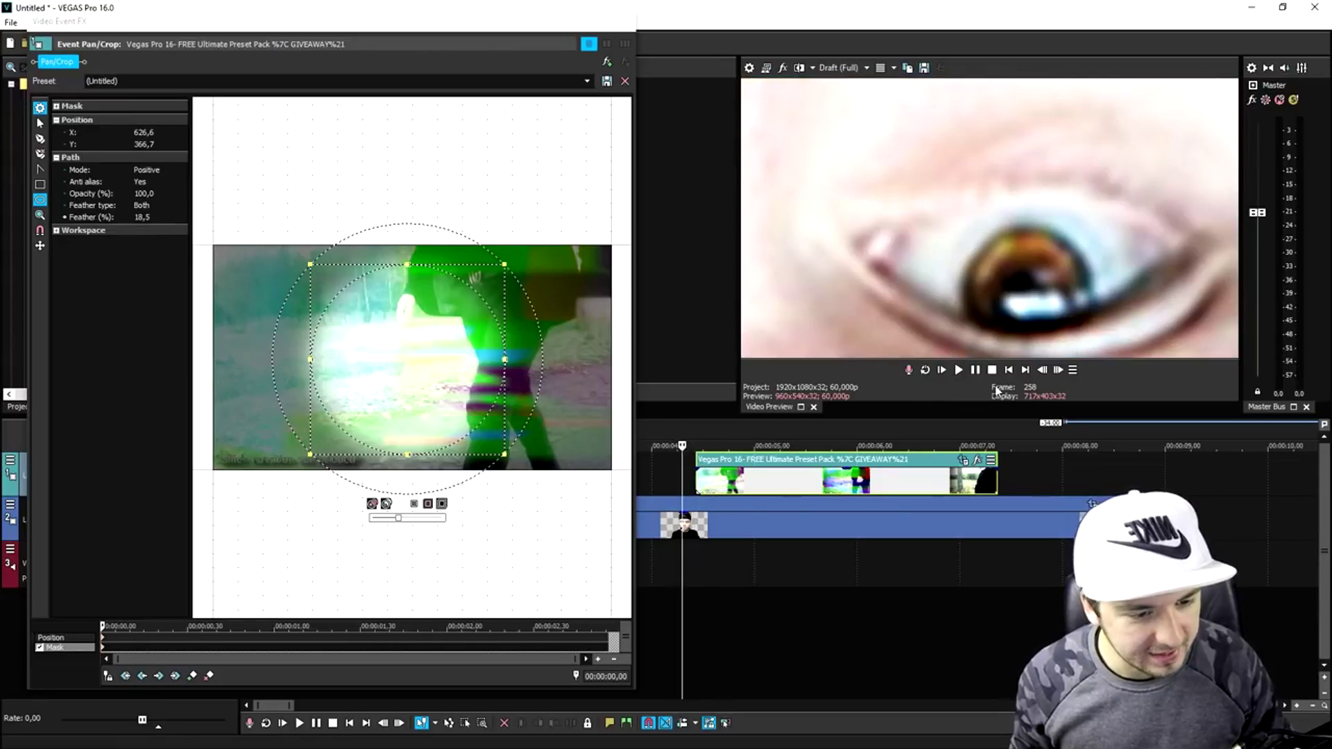
Step: Step the preview forward five frames and add a fade-in at the glitch clip's start
{"action": "left_click", "coordinate": [1058, 370]}
{"action": "left_click", "coordinate": [1058, 370]}
{"action": "left_click", "coordinate": [1058, 370]}
{"action": "left_click", "coordinate": [1058, 370]}
{"action": "left_click", "coordinate": [1059, 370]}
{"action": "left_click", "coordinate": [1058, 370]}
{"action": "left_click", "coordinate": [1058, 370]}
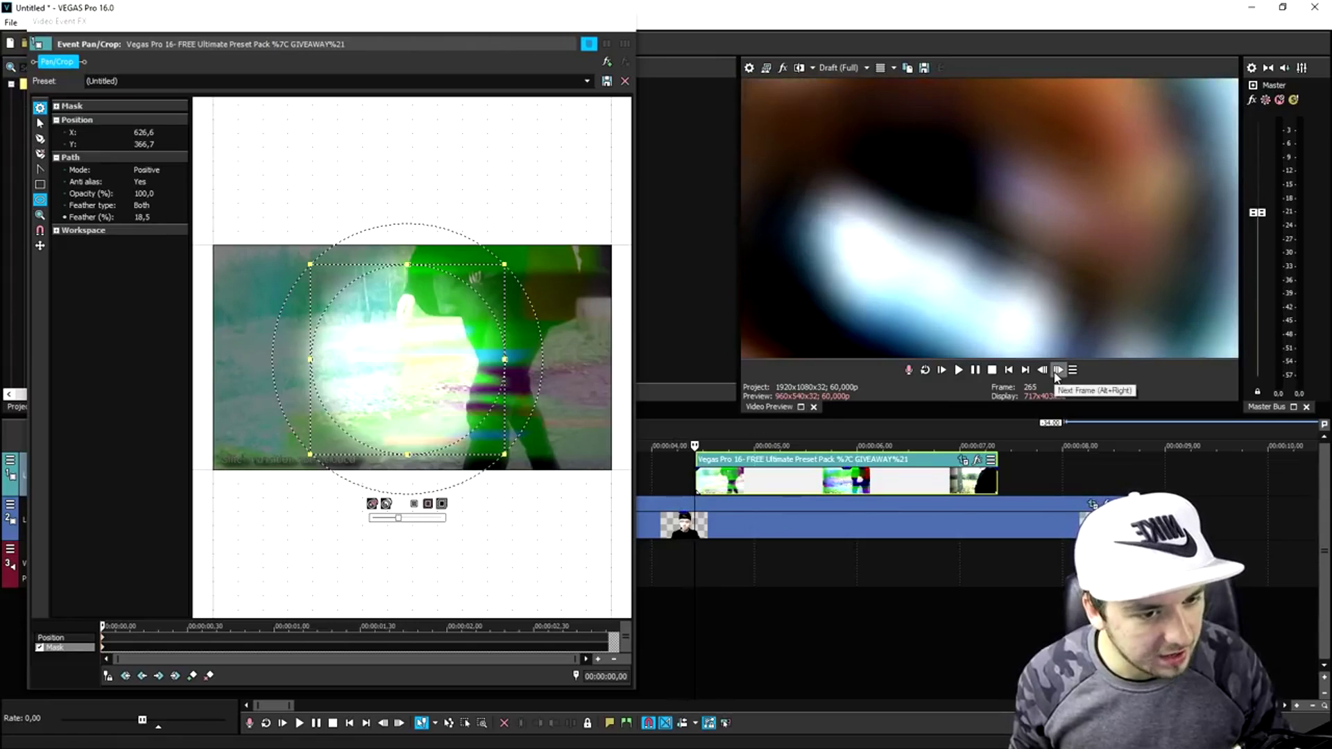
{"action": "scroll", "coordinate": [914, 436], "scroll_direction": "up", "scroll_amount": 5}
{"action": "left_click_drag", "start_coordinate": [782, 468], "coordinate": [895, 468]}
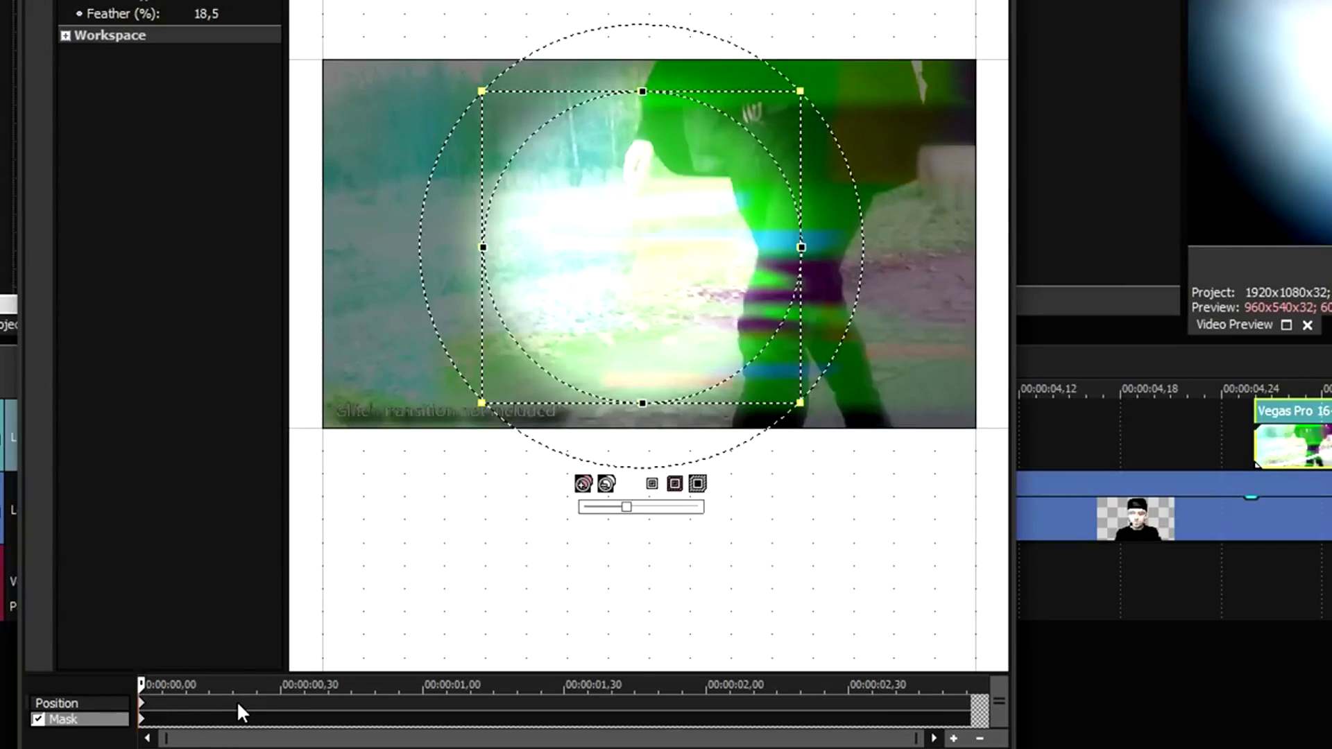
Step: Enlarge and reposition the circle mask, then keyframe it larger at 00:00:00,30
{"action": "left_click", "coordinate": [236, 702]}
{"action": "left_click", "coordinate": [236, 719]}
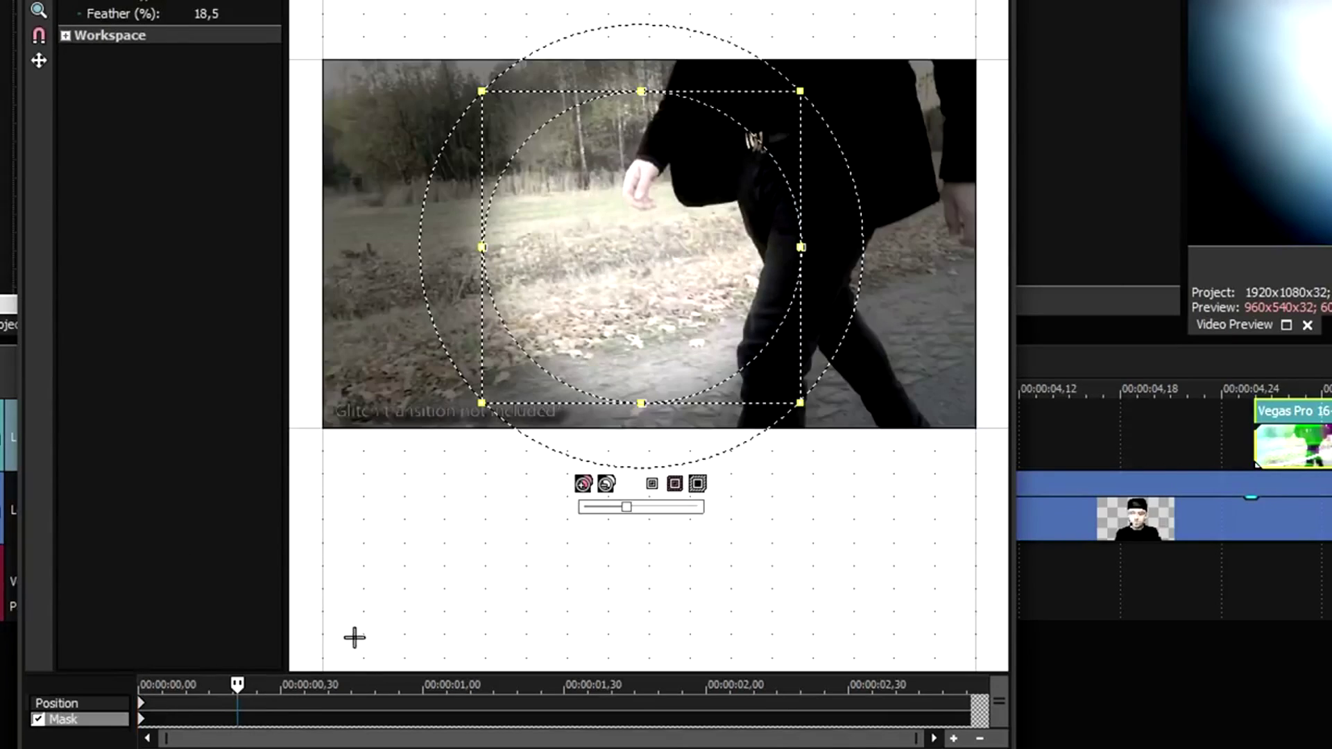
{"action": "left_click_drag", "start_coordinate": [803, 92], "coordinate": [965, 0]}
{"action": "left_click_drag", "start_coordinate": [853, 94], "coordinate": [788, 117]}
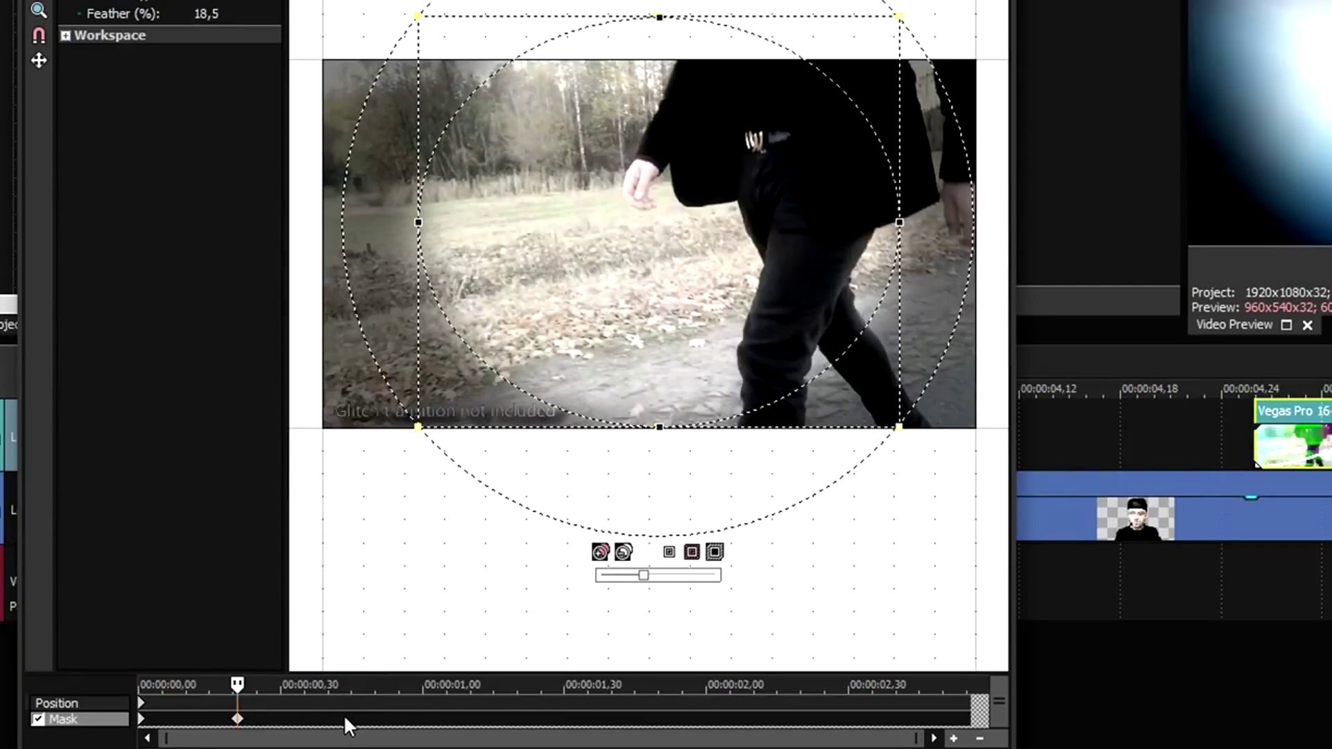
{"action": "left_click", "coordinate": [346, 716]}
{"action": "left_click_drag", "start_coordinate": [903, 14], "coordinate": [775, 142]}
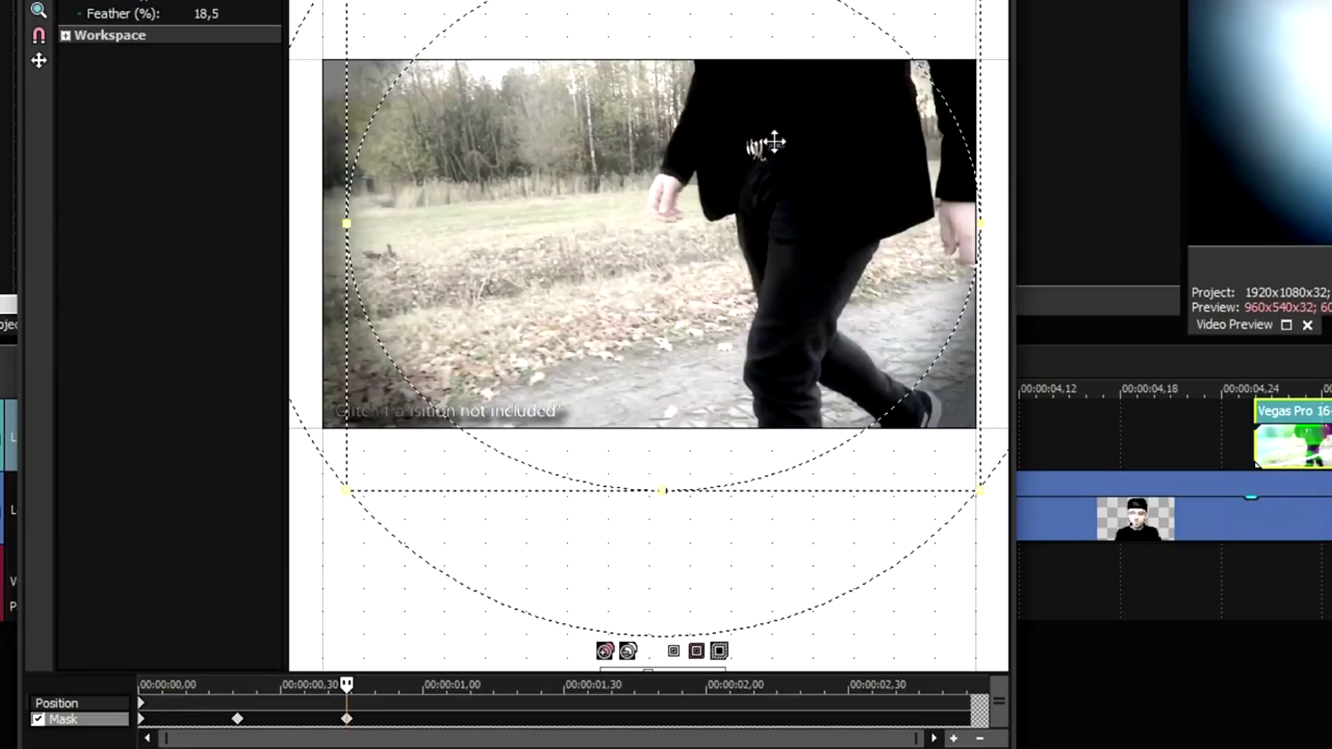
Step: At 00:00:01,00, enlarge the mask beyond the frame and shift it left and down
{"action": "left_click", "coordinate": [451, 720]}
{"action": "scroll", "coordinate": [856, 69], "scroll_direction": "down", "scroll_amount": 2}
{"action": "left_click_drag", "start_coordinate": [888, 30], "coordinate": [989, 1]}
{"action": "left_click_drag", "start_coordinate": [817, 80], "coordinate": [768, 125]}
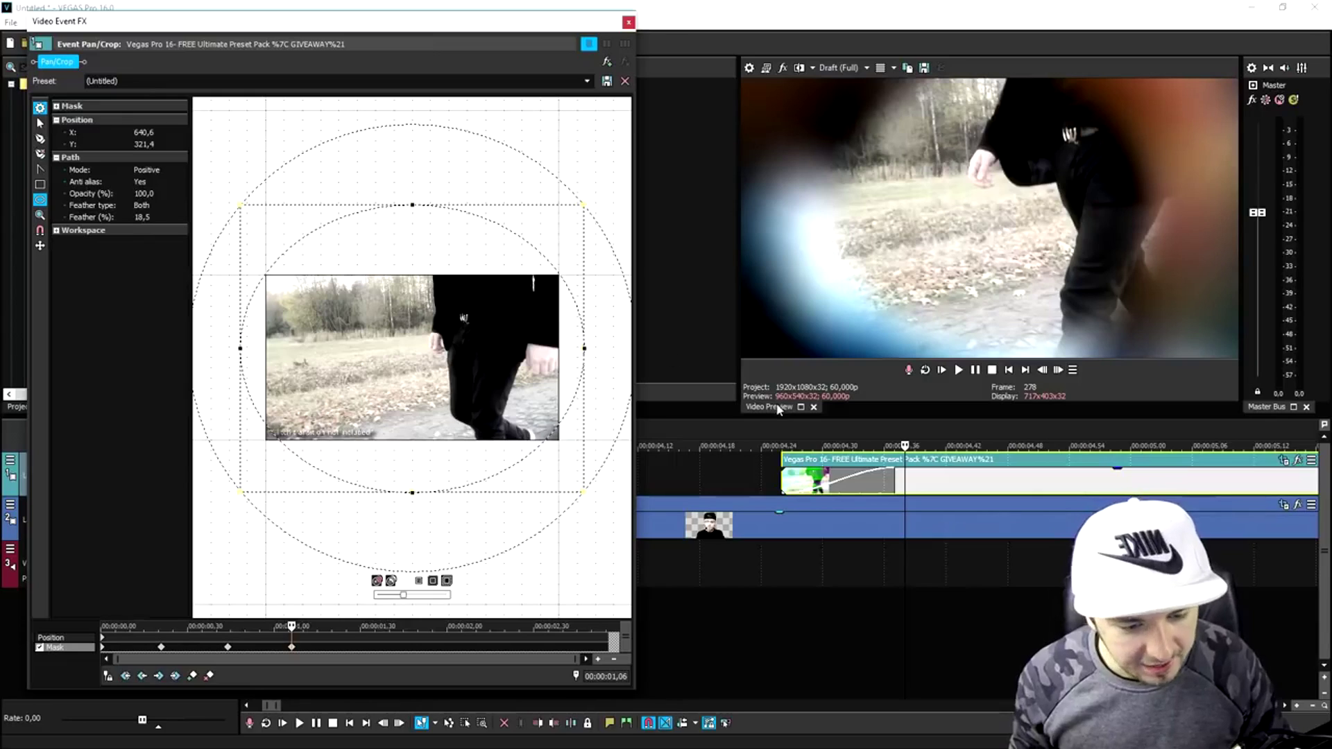
Step: Play back the eye-zoom circle reveal animation
{"action": "key", "text": "space"}
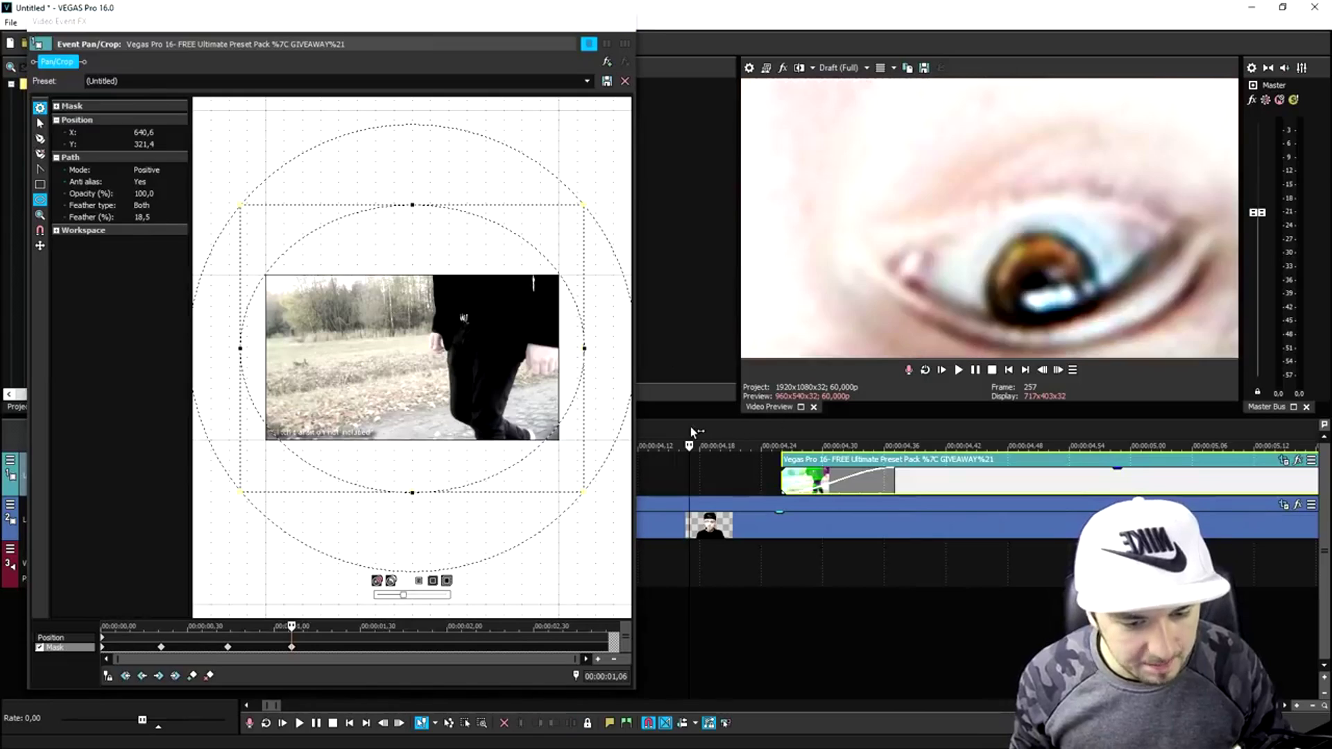